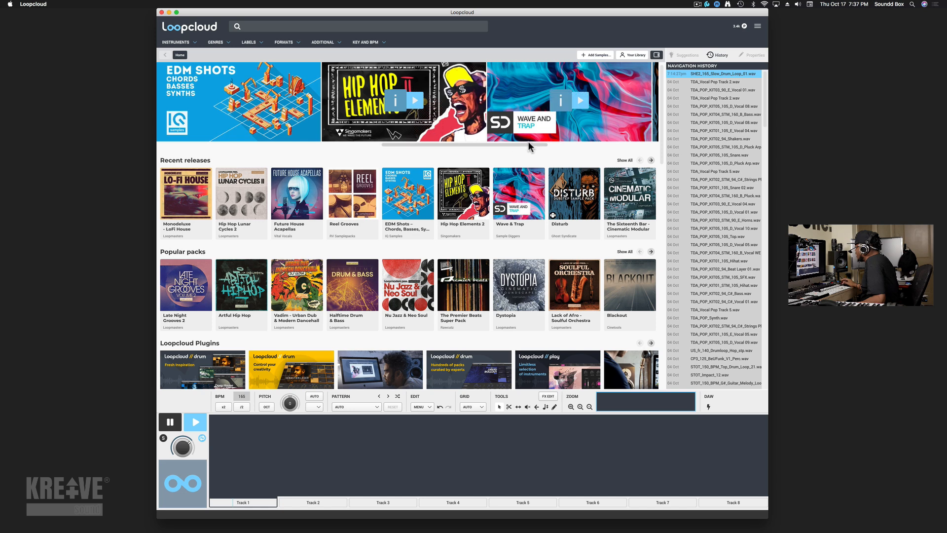
Step: Browse the featured banners and the pack sections on the home page, from recent releases to bass house
left_click_drag(454, 144, 311, 157)
scroll(328, 210, "down", 2)
scroll(328, 204, "down", 10)
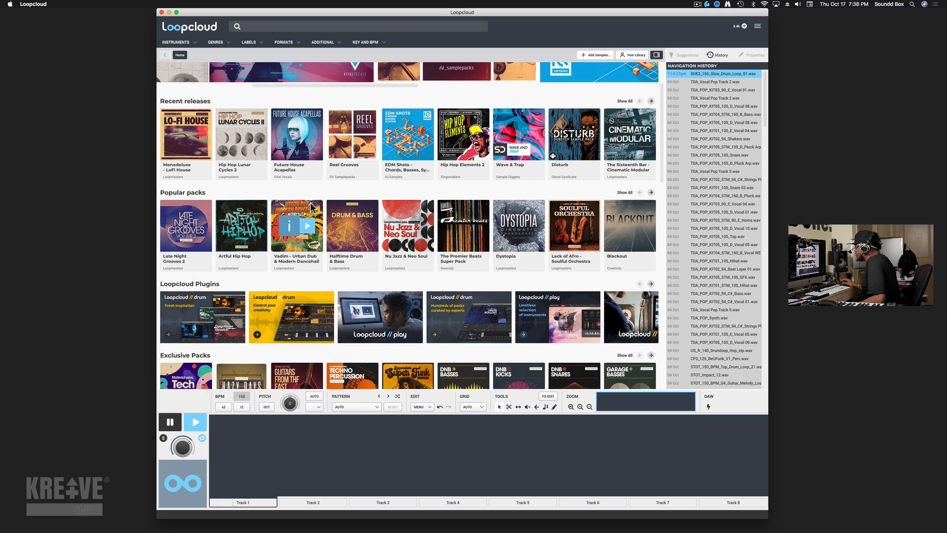
scroll(311, 207, "down", 20)
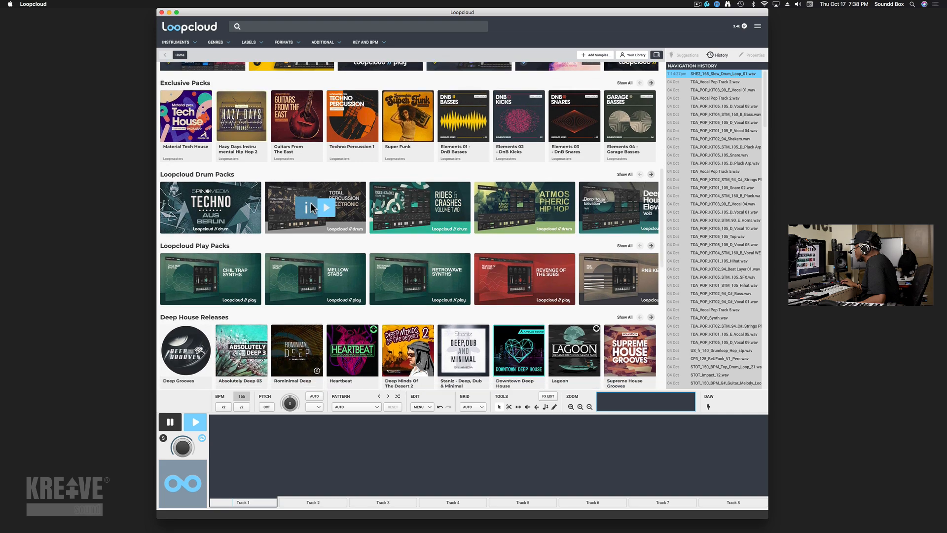
scroll(317, 210, "down", 4)
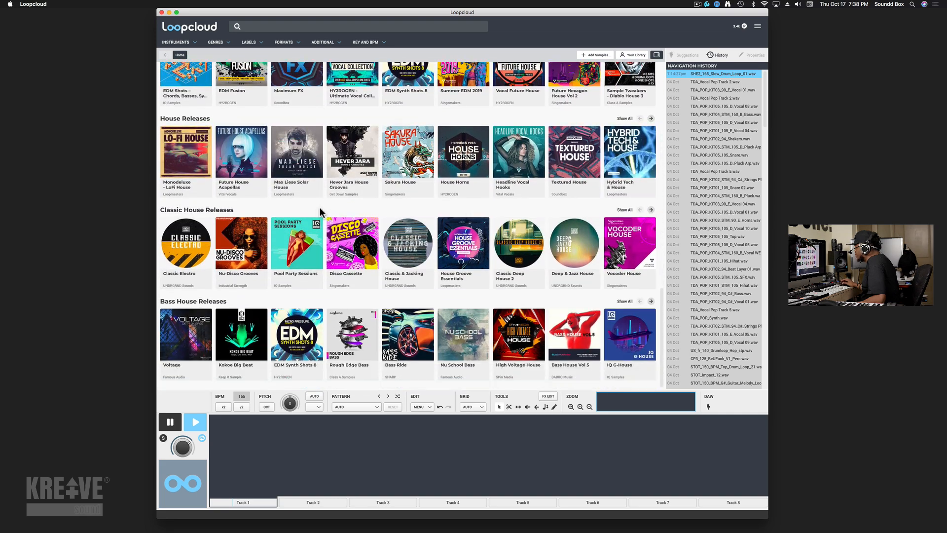
mouse_move(345, 243)
scroll(361, 230, "up", 9)
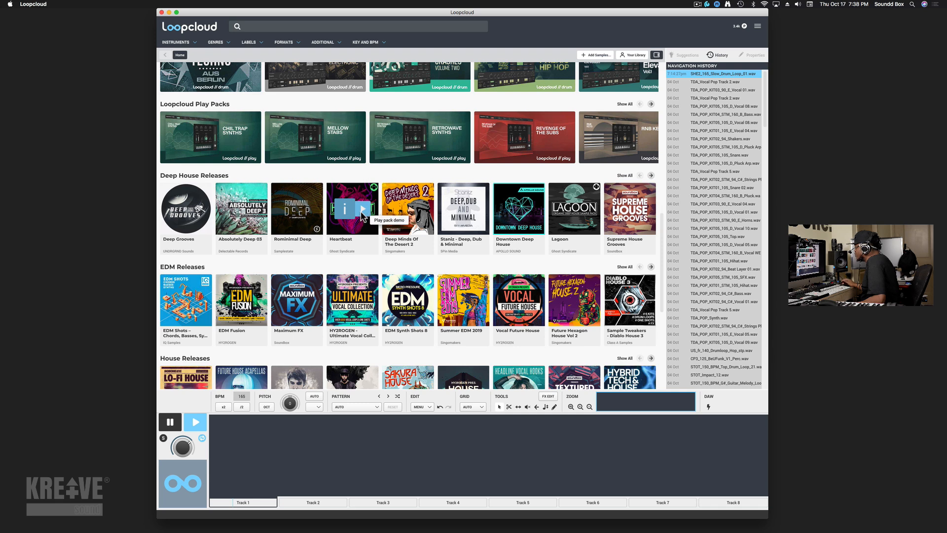
Step: Preview the Retrowave Synths, Downtown Deep House, Lagoon and Vocal Future House pack demos, and stop playback
left_click(434, 137)
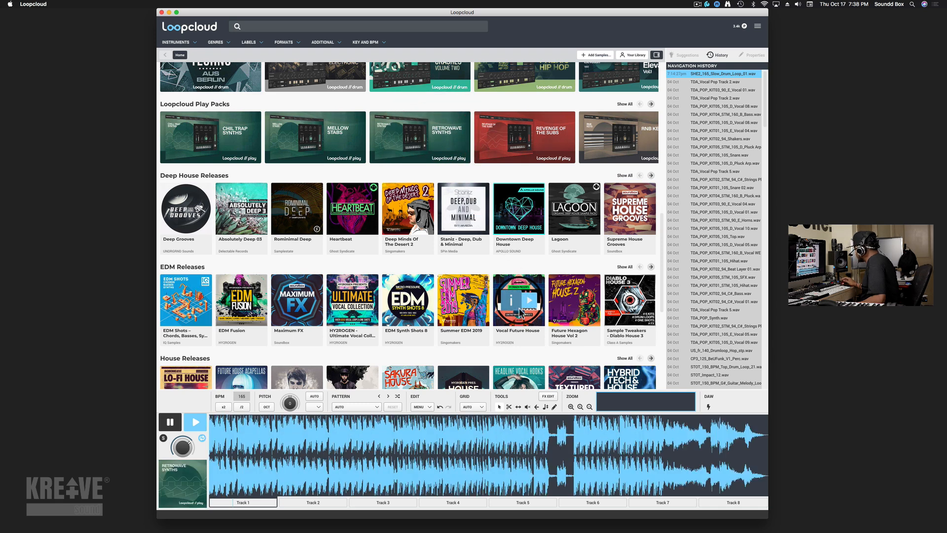
left_click(530, 210)
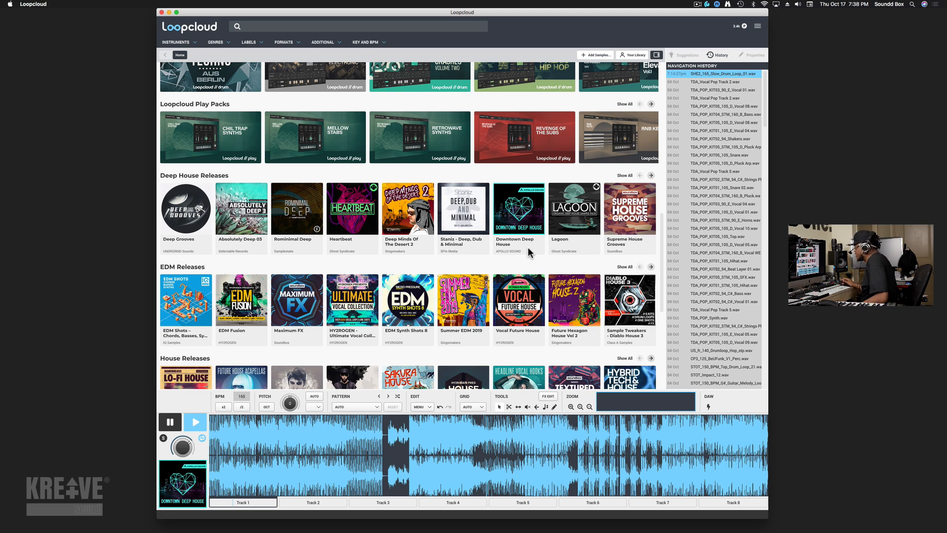
left_click(587, 213)
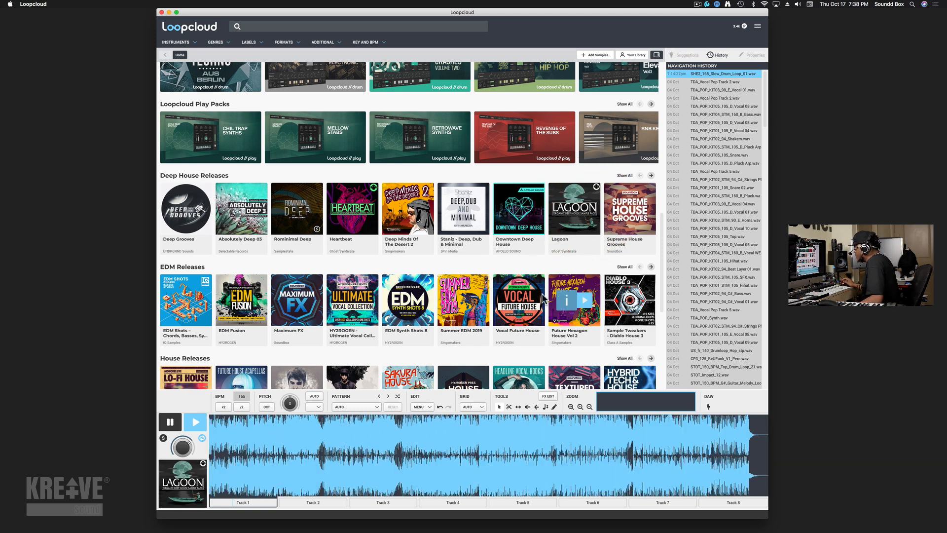
left_click(530, 305)
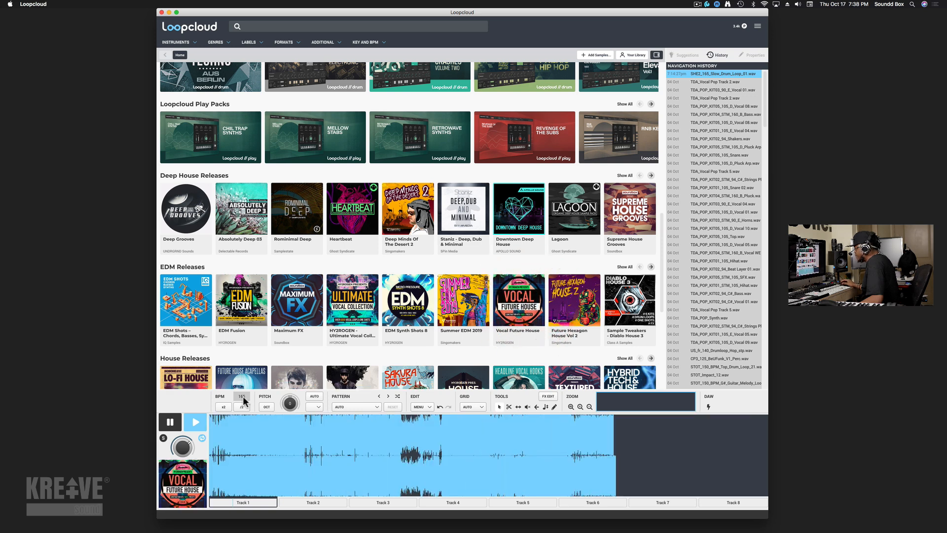
left_click(174, 421)
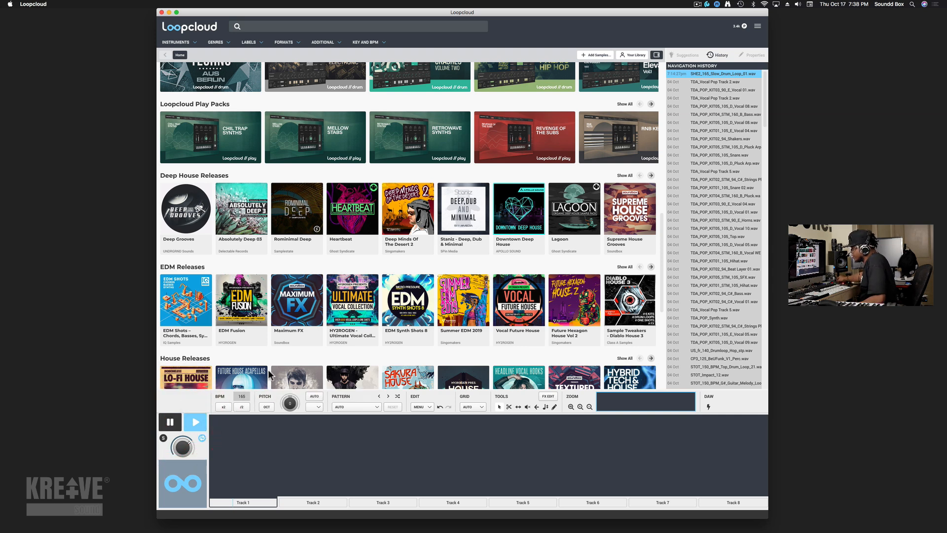
Step: Examine the filter options for instruments, genres, labels, formats, additional attributes, and key and BPM
scroll(270, 375, "down", 5)
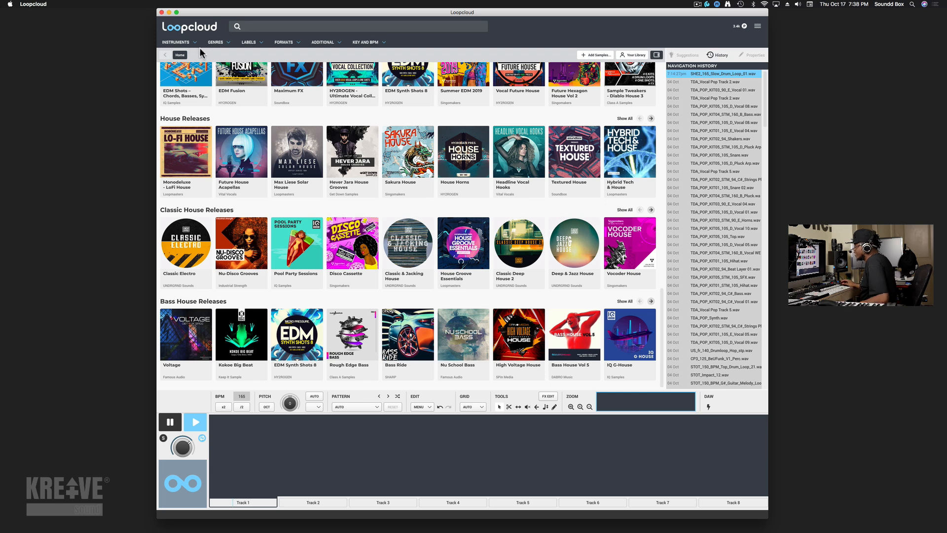
left_click(185, 43)
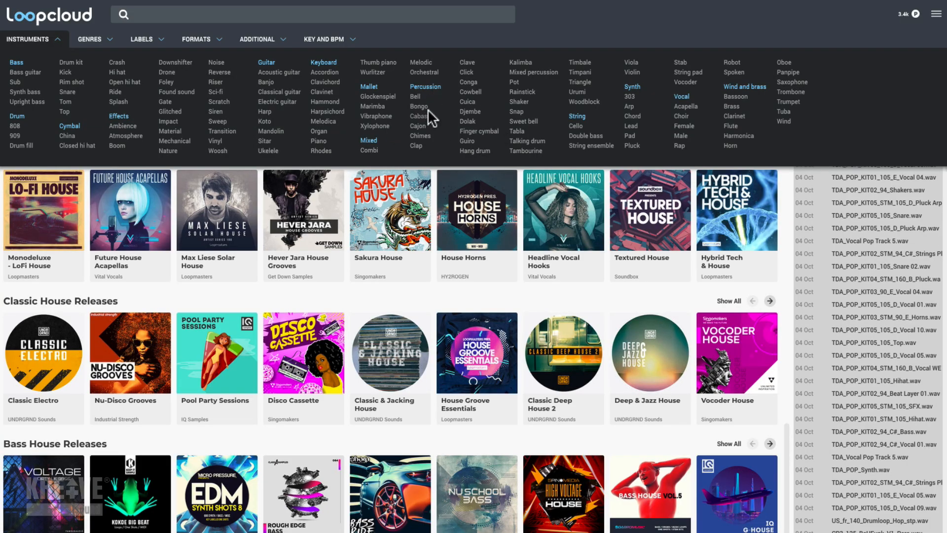
left_click(93, 39)
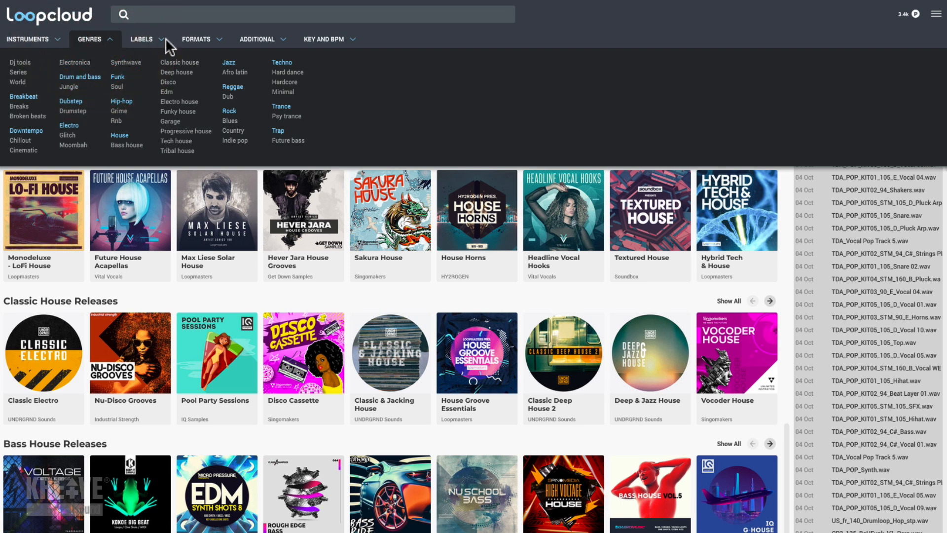
left_click(147, 42)
left_click(206, 41)
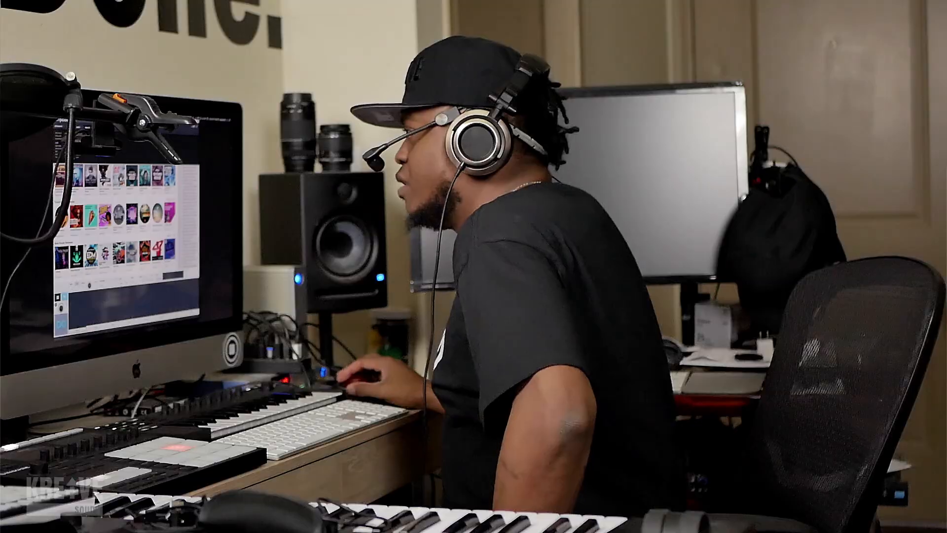
left_click(256, 39)
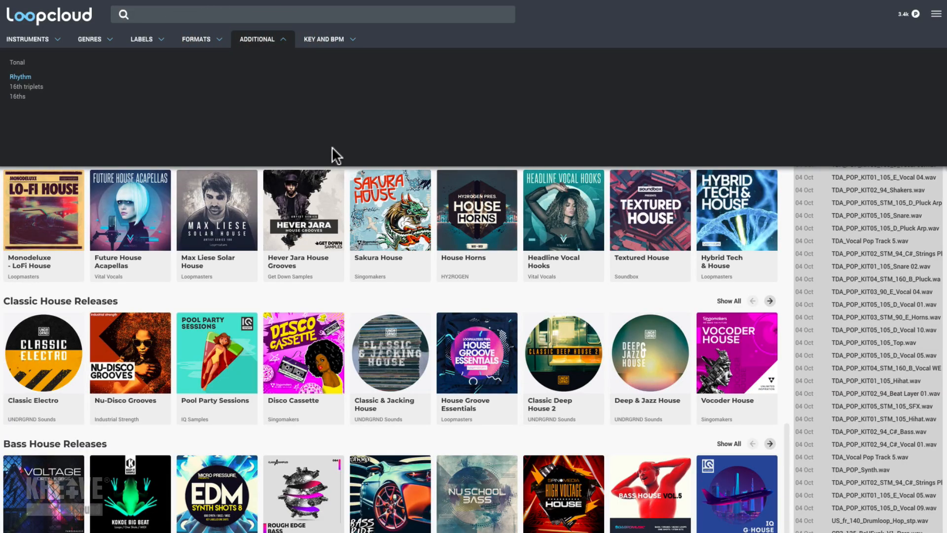
left_click(314, 39)
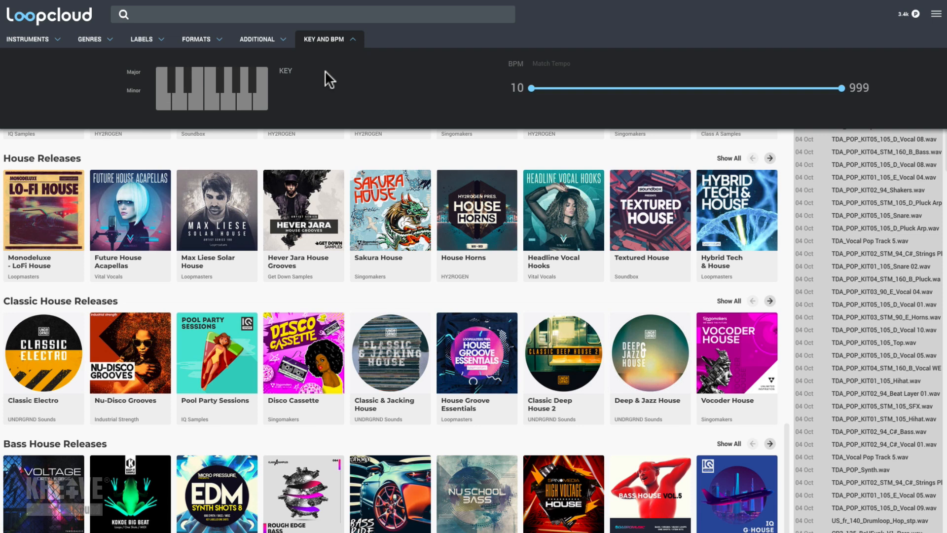
left_click(327, 37)
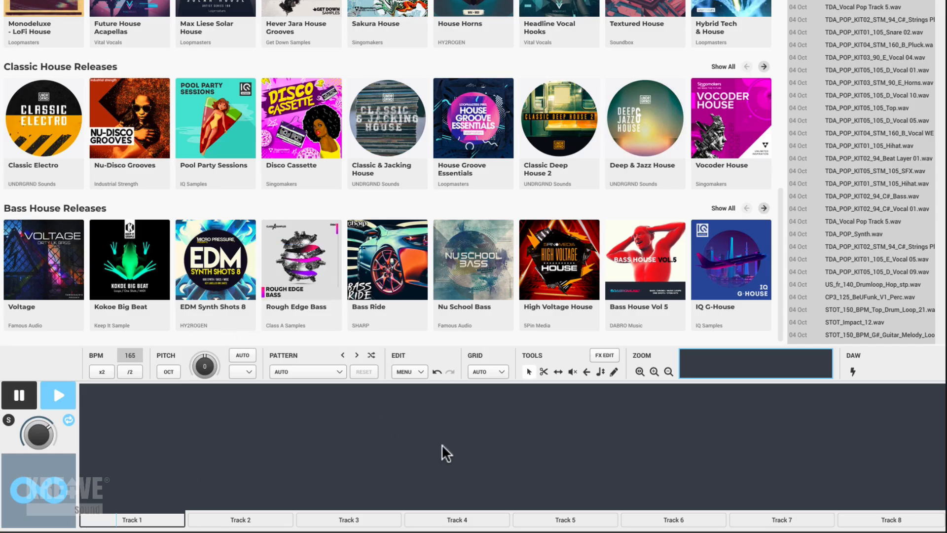
Step: Open the effects dock of the sample editor for a look and close it again
left_click(210, 451)
left_click(600, 355)
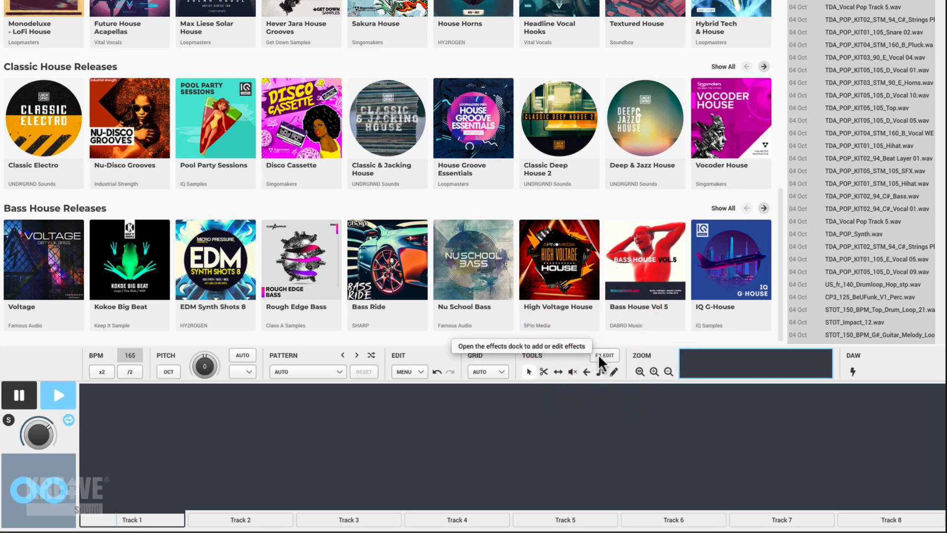
left_click(603, 358)
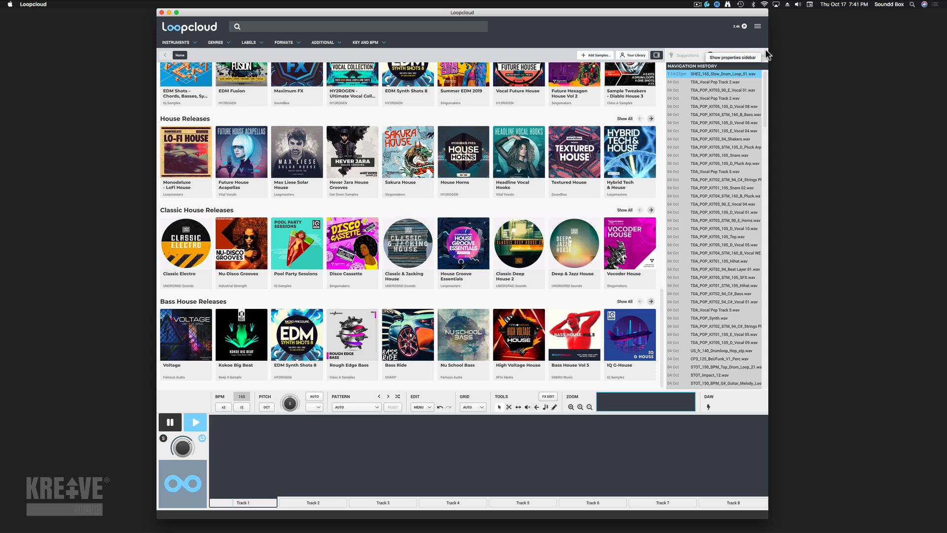
Step: Open the preferences and set the colour scheme to Dark
left_click(758, 28)
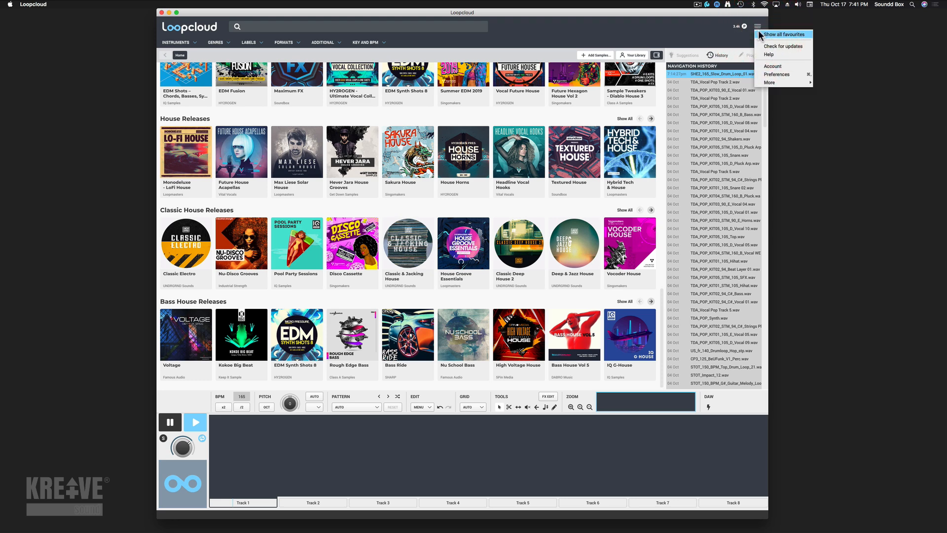
left_click(779, 74)
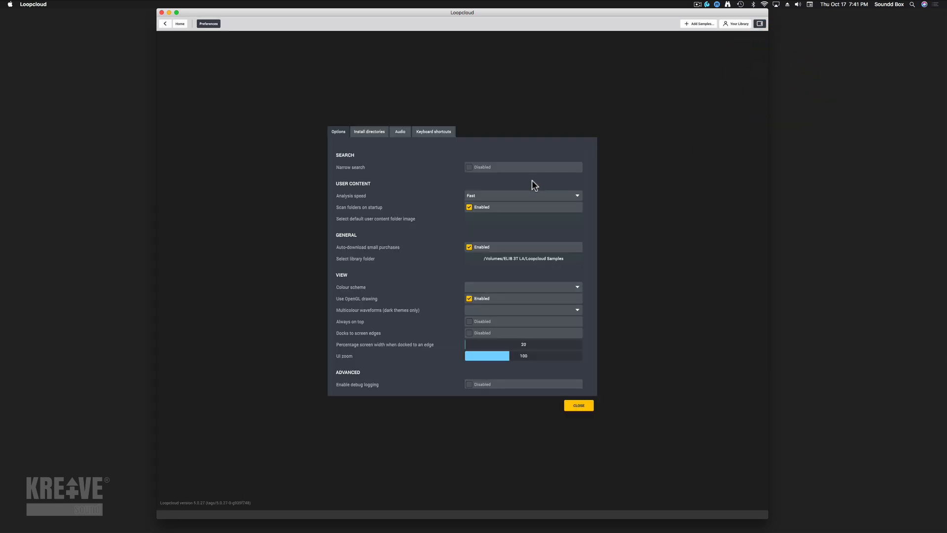
mouse_move(418, 217)
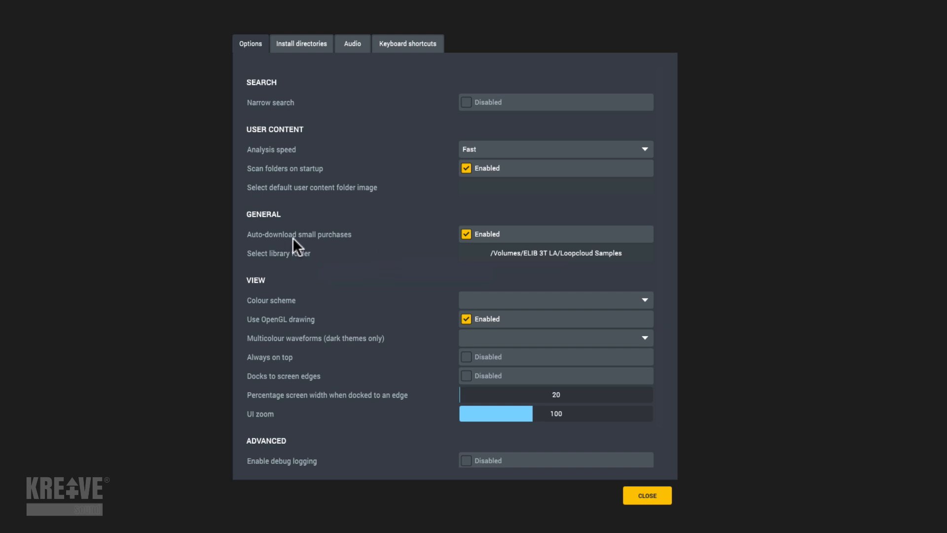
mouse_move(278, 240)
left_click(575, 299)
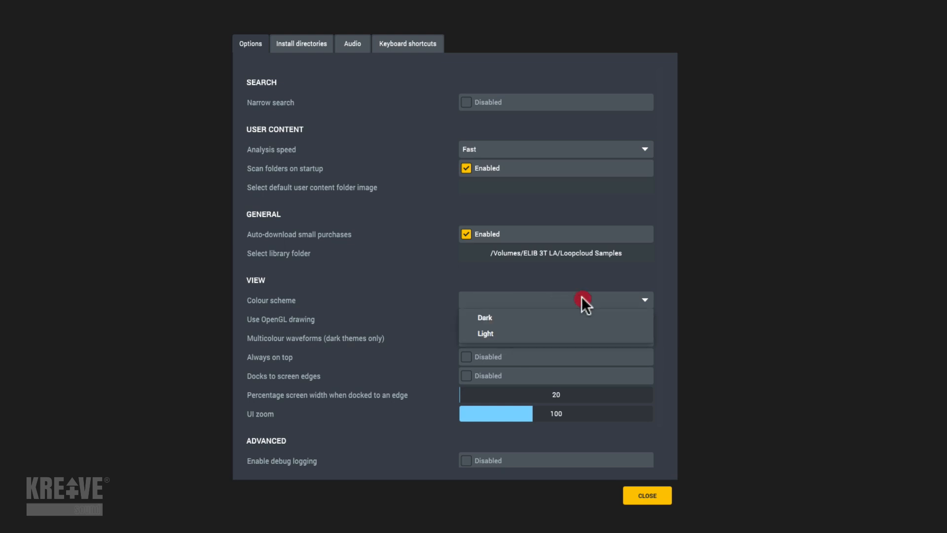
left_click(561, 316)
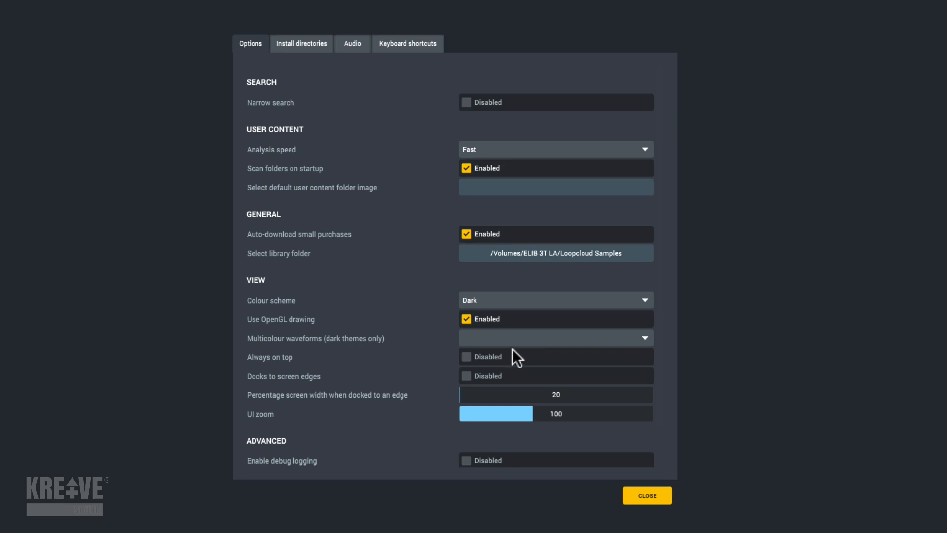
Step: Set multicolour waveforms to Inverted and close the preferences
left_click(598, 340)
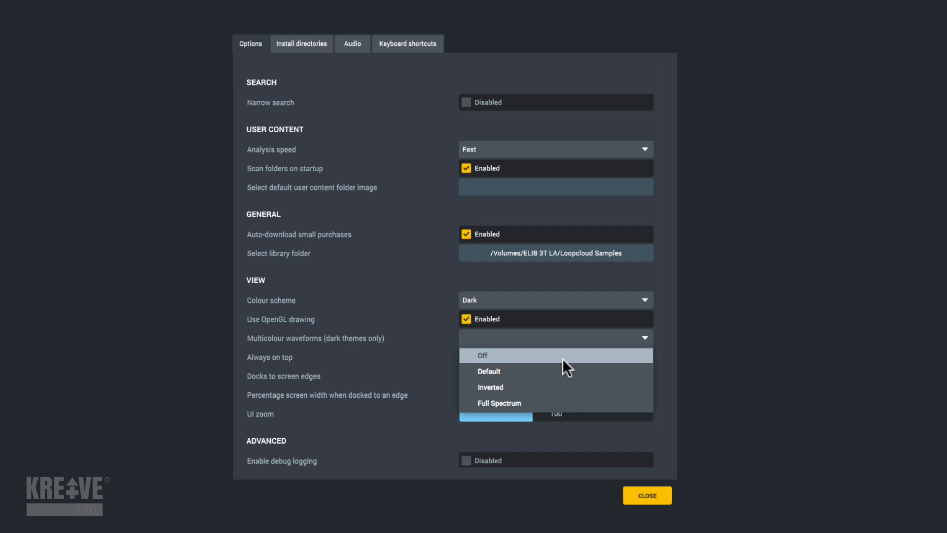
left_click(313, 339)
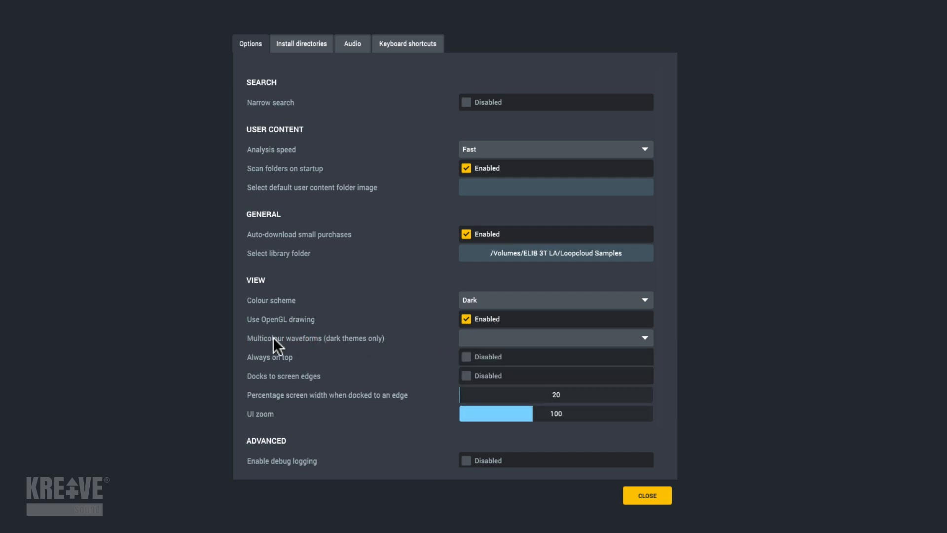
left_click(550, 337)
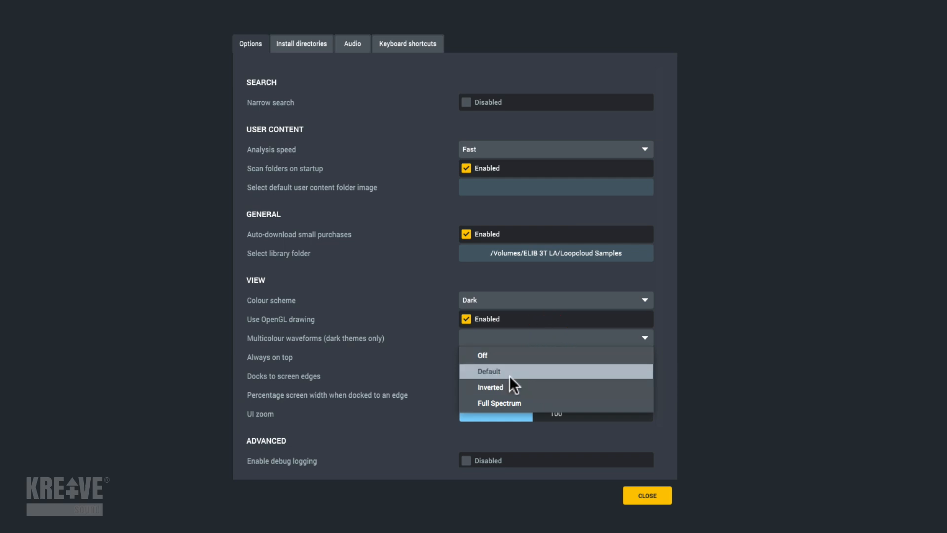
left_click(575, 386)
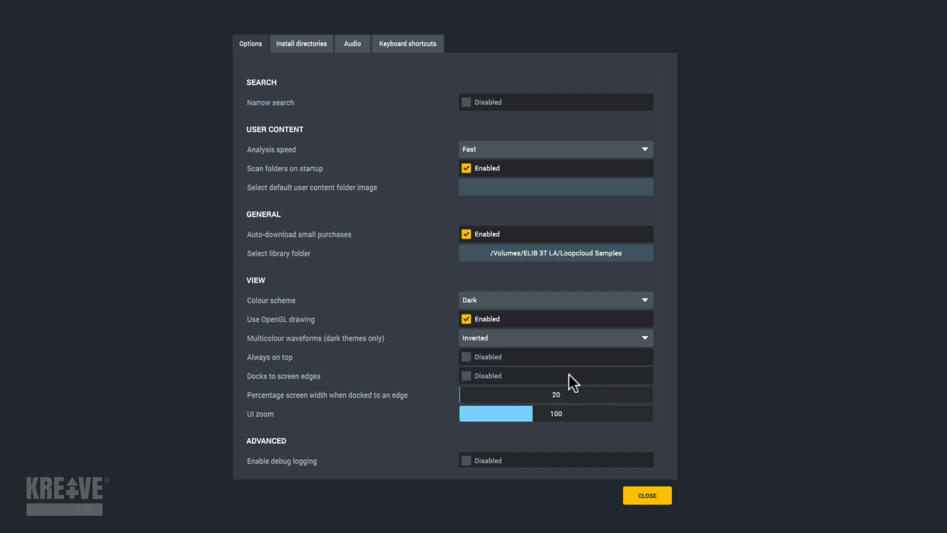
left_click(642, 493)
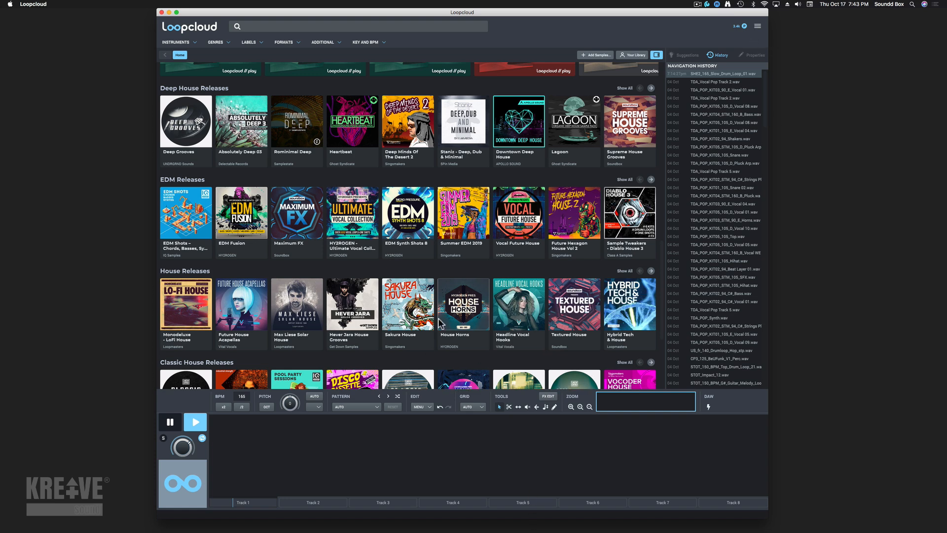
Step: Open the Hip Hop Elements 2 pack from the recent releases
mouse_move(407, 201)
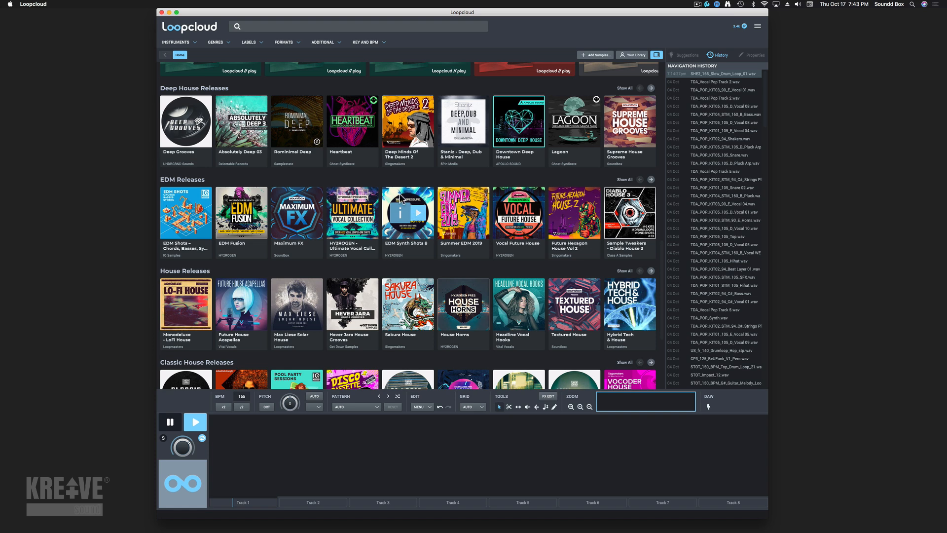
scroll(328, 209, "up", 10)
scroll(328, 210, "up", 5)
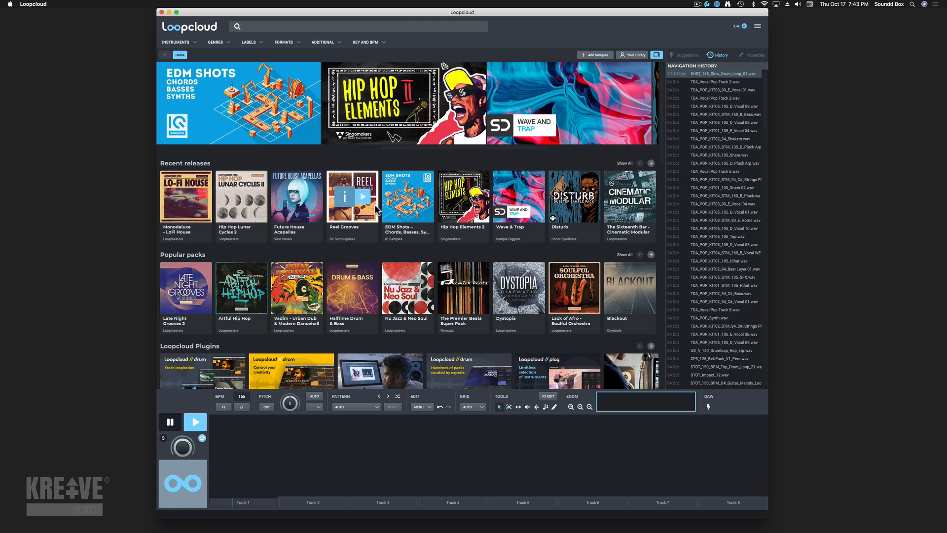
left_click(477, 182)
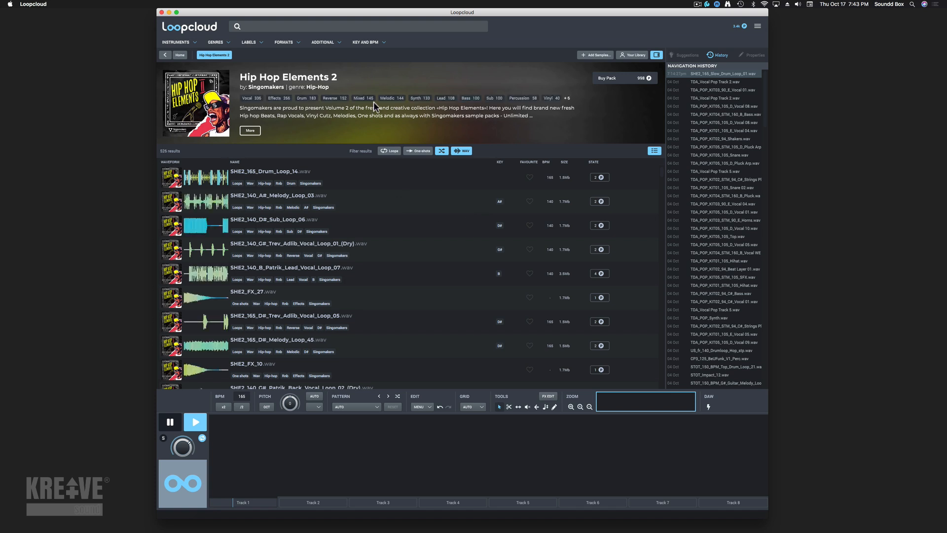
Step: Browse the pack's samples and preview SHE2_140_G#_Patrik_Back_Vocal_Loop_02_(Dry).wav on Track 1
scroll(383, 185, "down", 10)
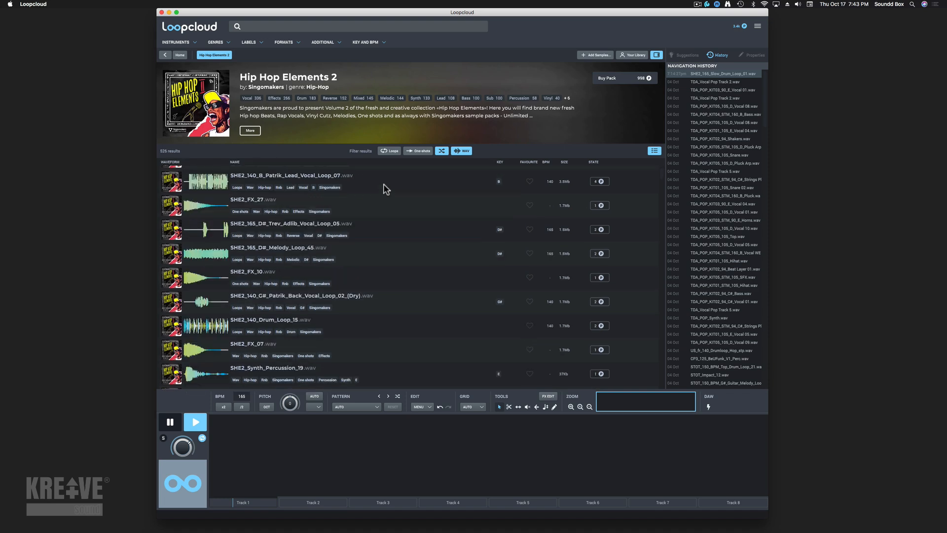
scroll(382, 185, "down", 10)
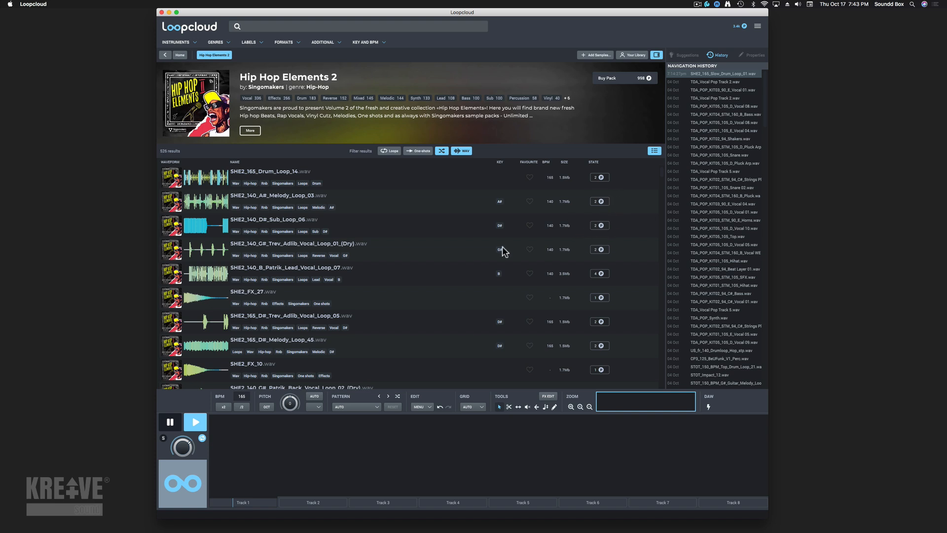
scroll(217, 291, "down", 5)
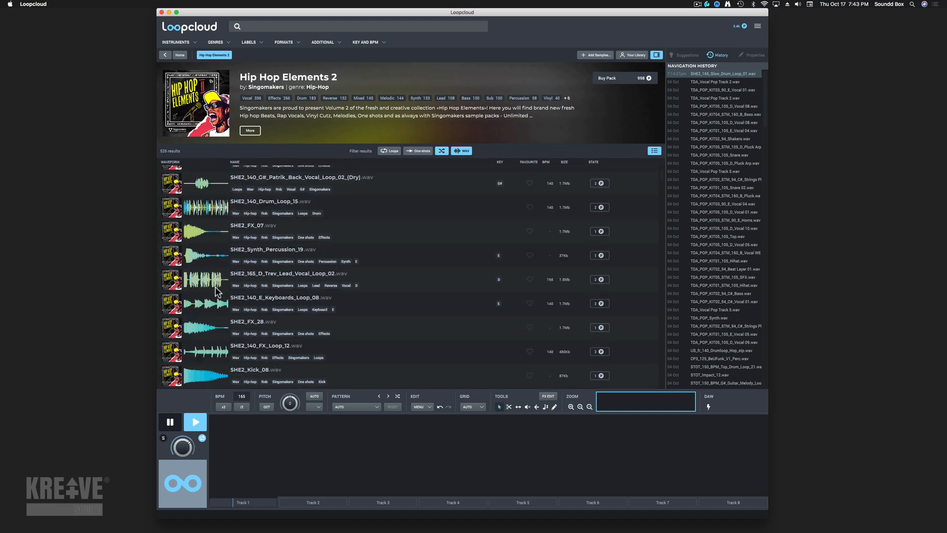
left_click(214, 189)
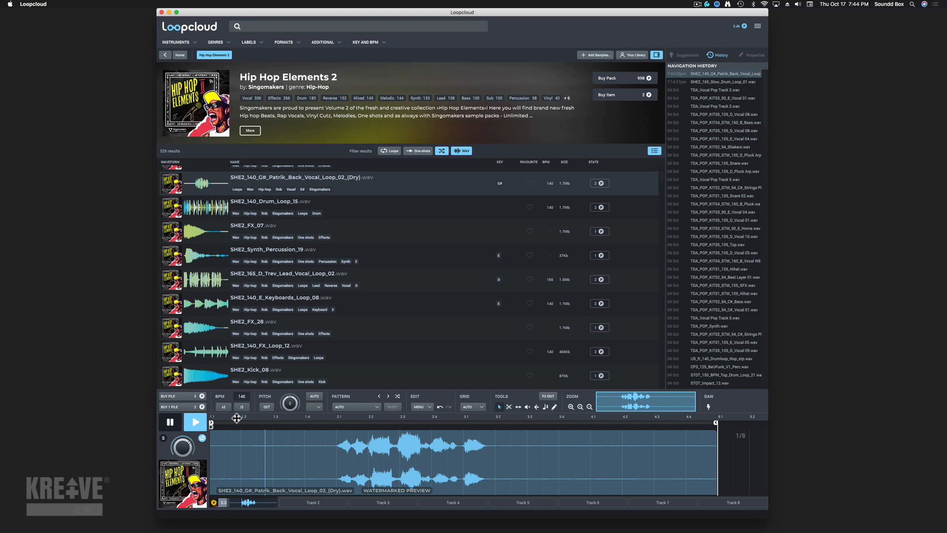
Step: Play and pause the loaded vocal loop, load SHE2_140_FX_Loop_12.wav from the pack in its place, and audition it
left_click(195, 423)
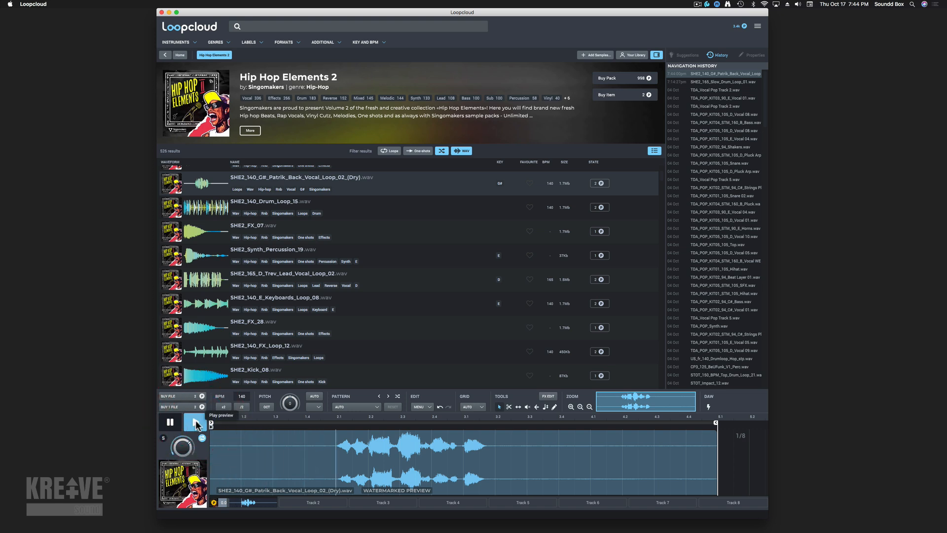
left_click(171, 422)
left_click(184, 351)
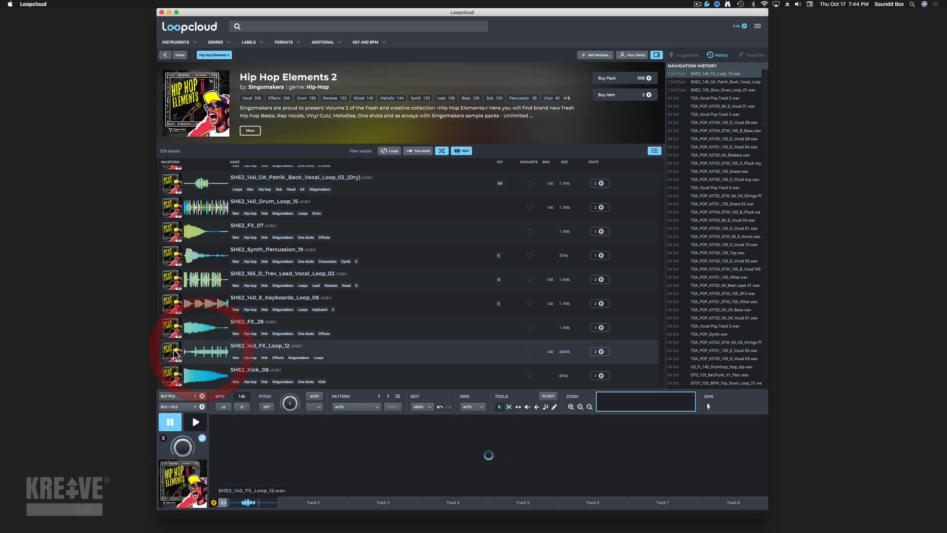
left_click(196, 422)
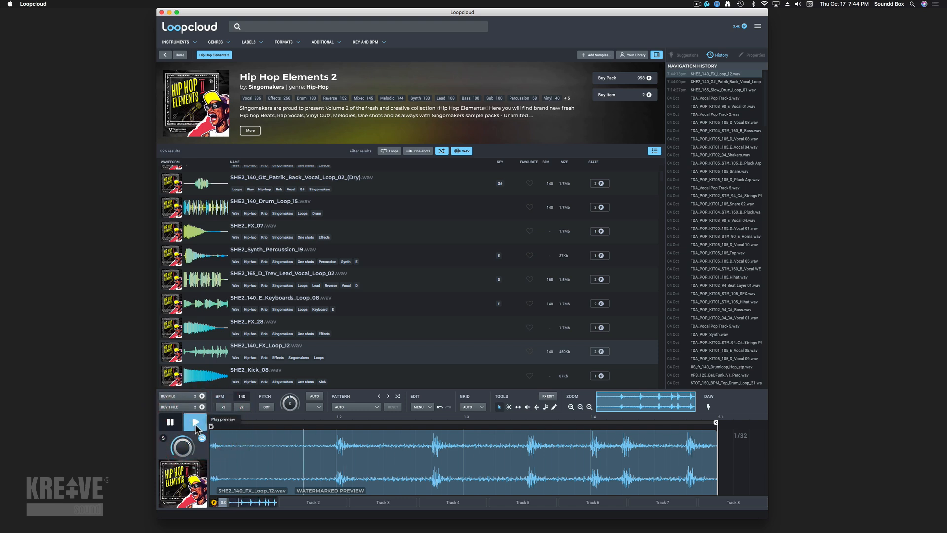
left_click(171, 423)
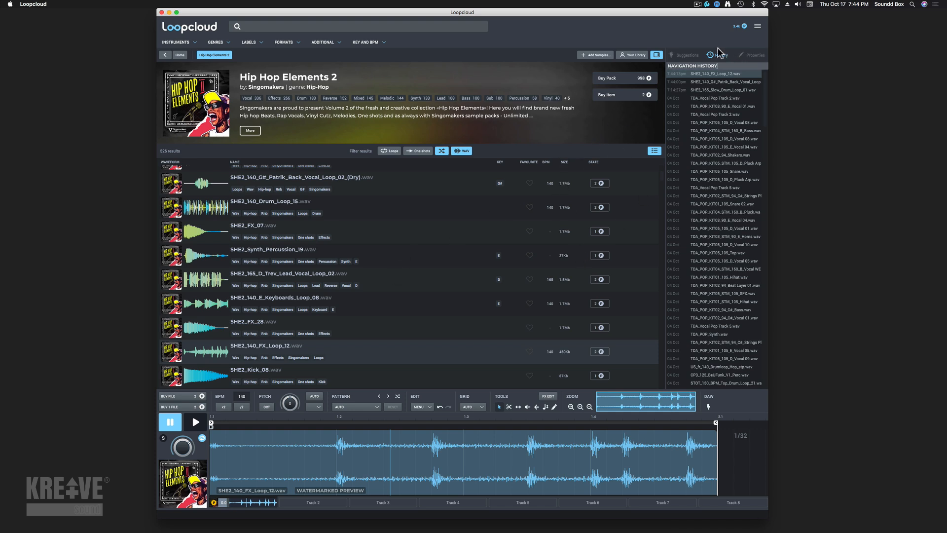
Step: Set multicolour waveforms to Full Spectrum in the preferences, close them, and look over the pack's recoloured waveforms
left_click(758, 26)
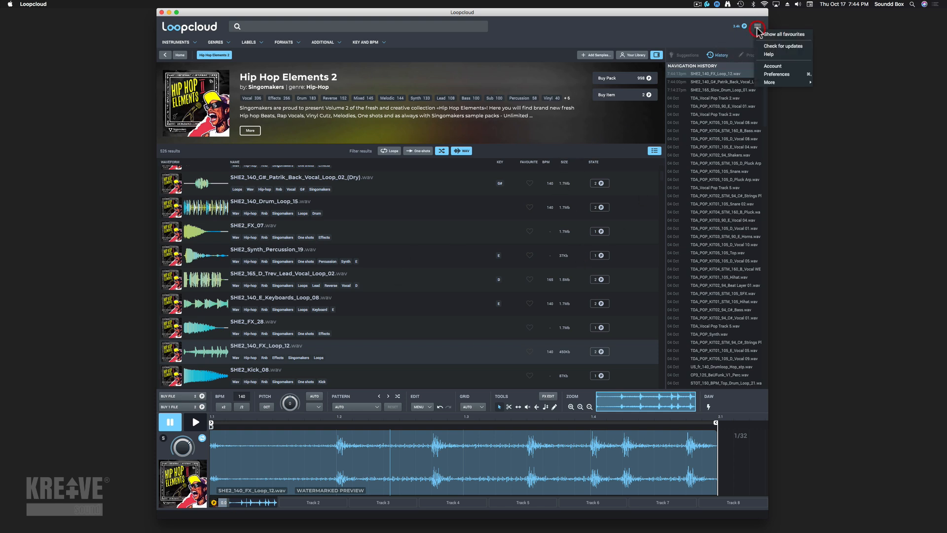
left_click(774, 74)
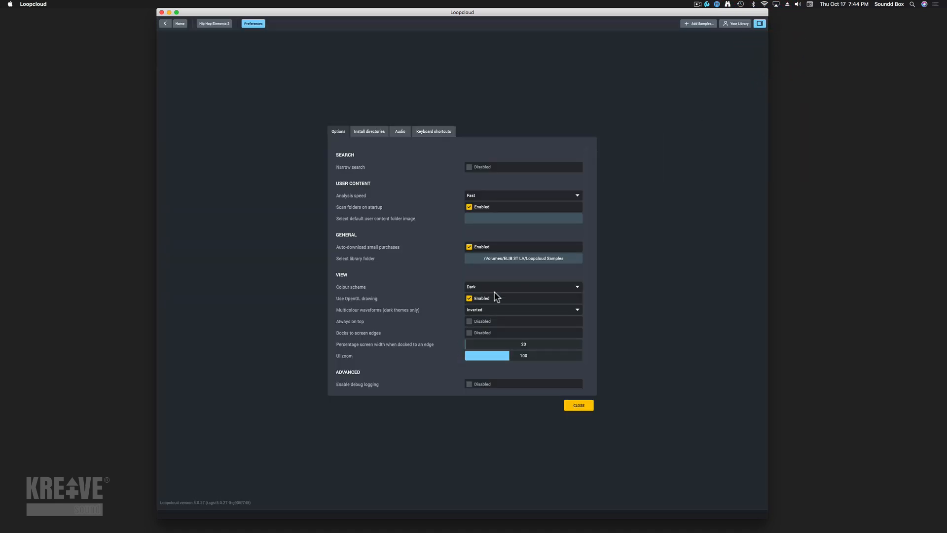
left_click(507, 309)
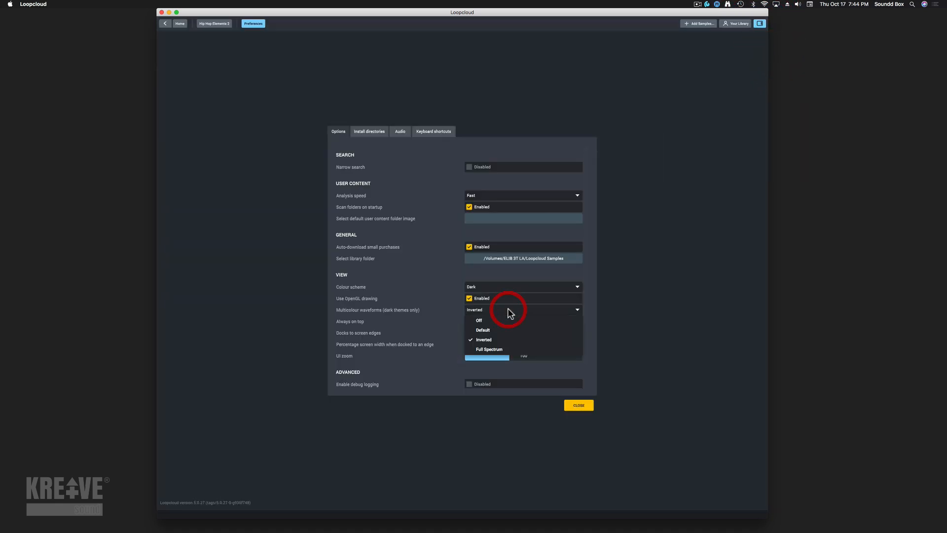
left_click(500, 349)
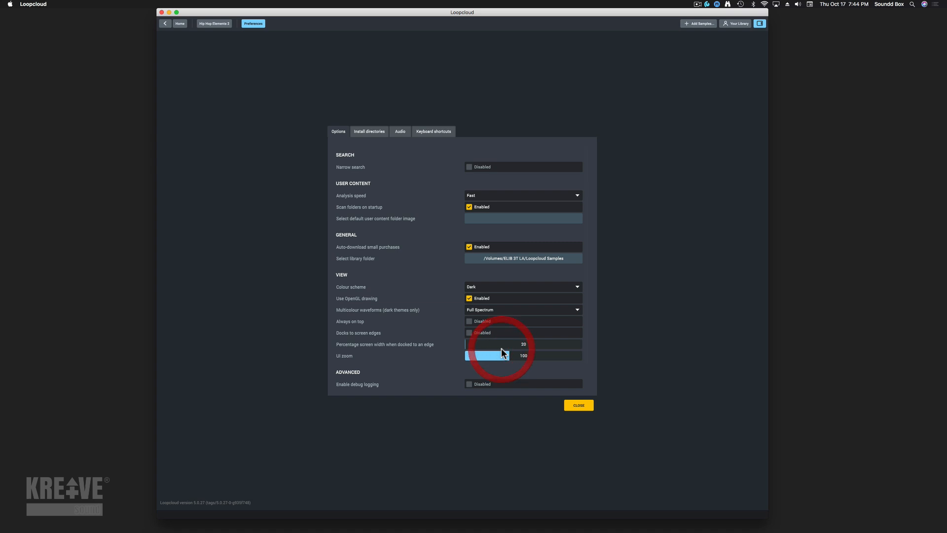
left_click(578, 406)
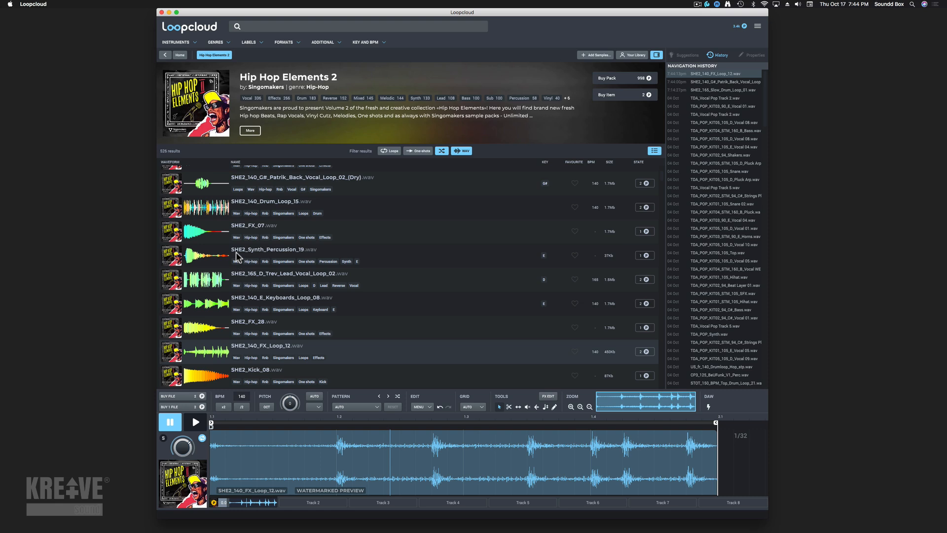
scroll(209, 222, "up", 5)
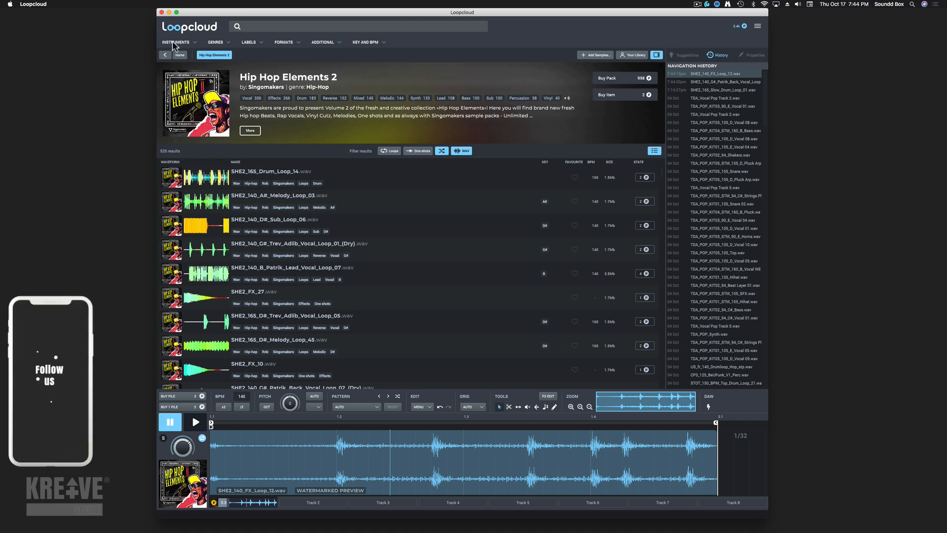
Step: Return to the store's home page and browse its release categories down to Bass House Releases
left_click(181, 55)
left_click(183, 55)
scroll(359, 240, "down", 6)
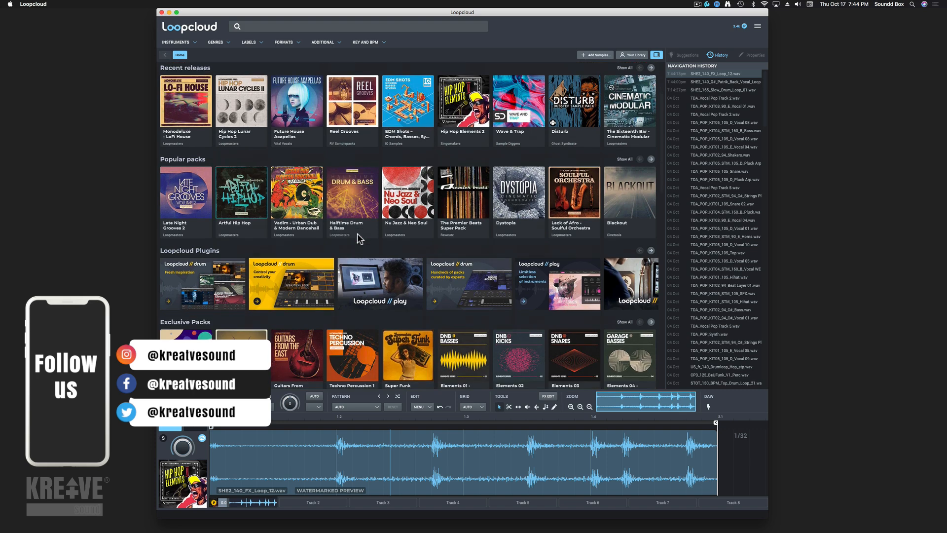
scroll(361, 238, "up", 7)
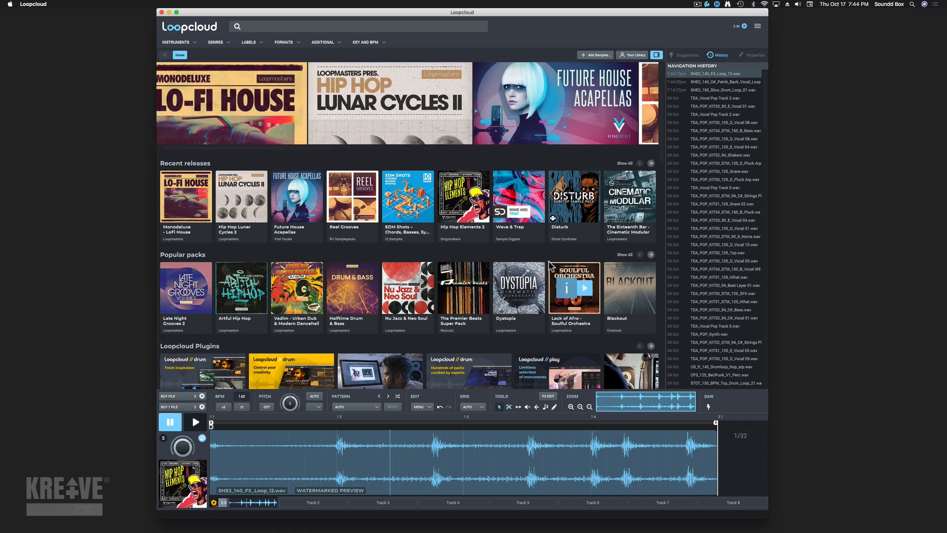
scroll(547, 266, "down", 7)
scroll(557, 266, "down", 8)
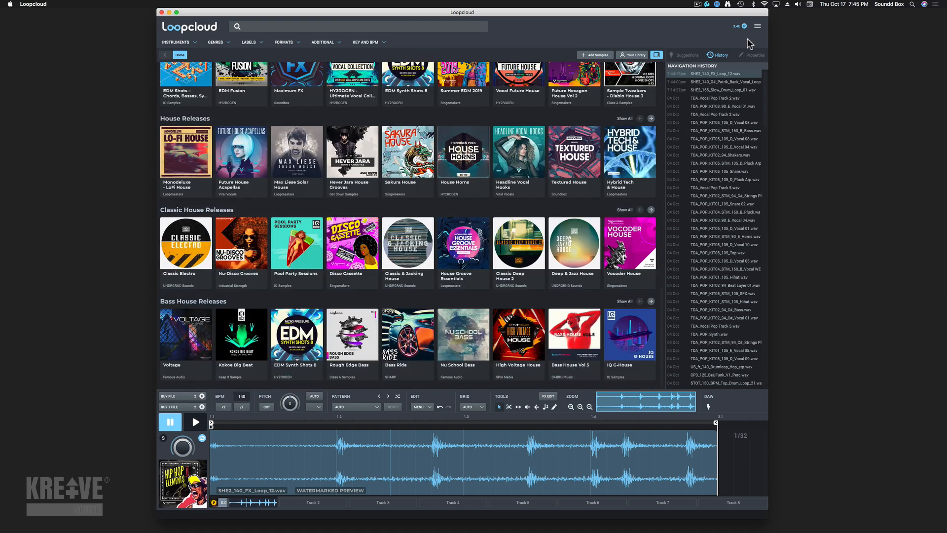
Step: Open the audio preferences and review the available buffer sizes, sample rates and output devices without changing them
left_click(758, 25)
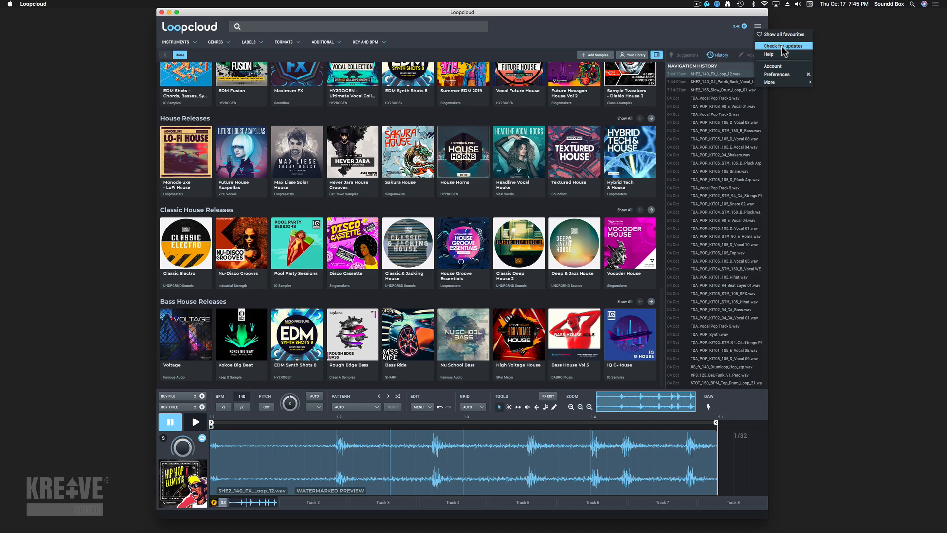
left_click(777, 74)
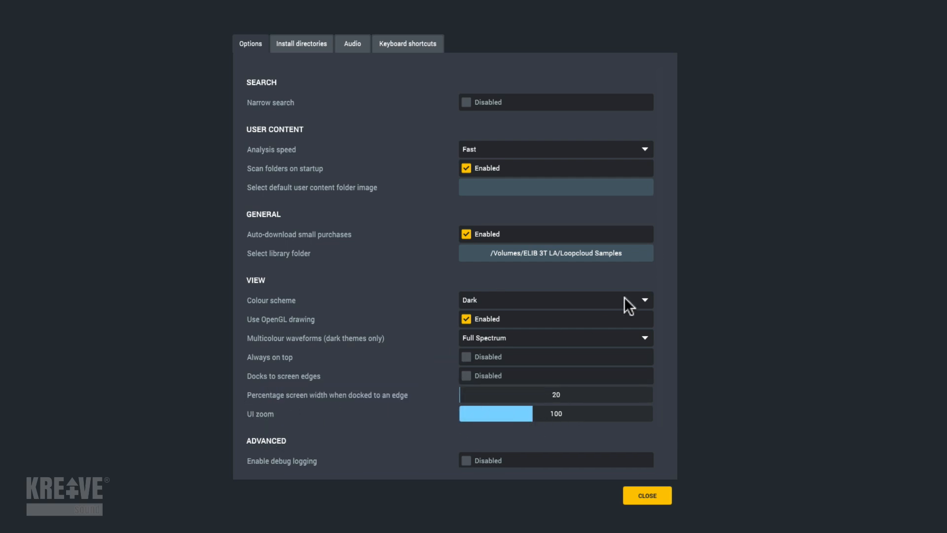
left_click(354, 43)
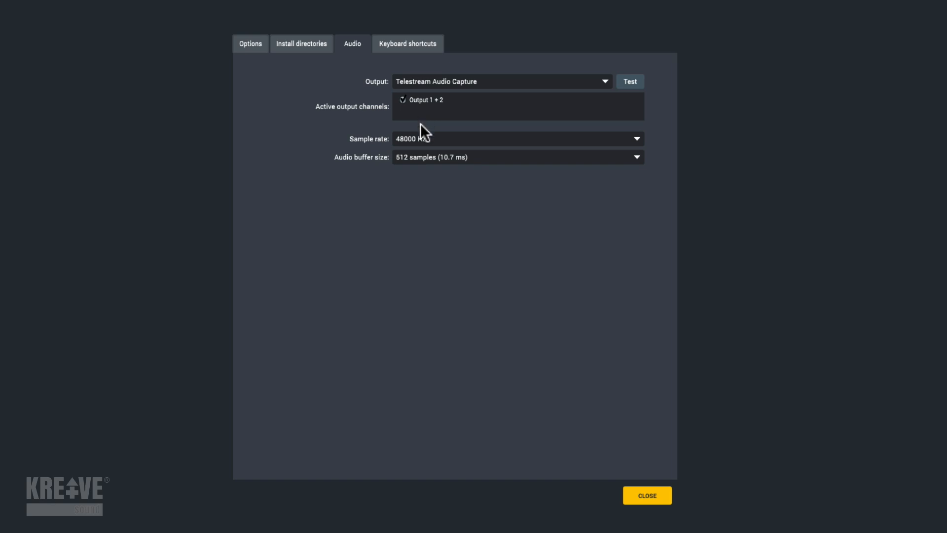
left_click(437, 157)
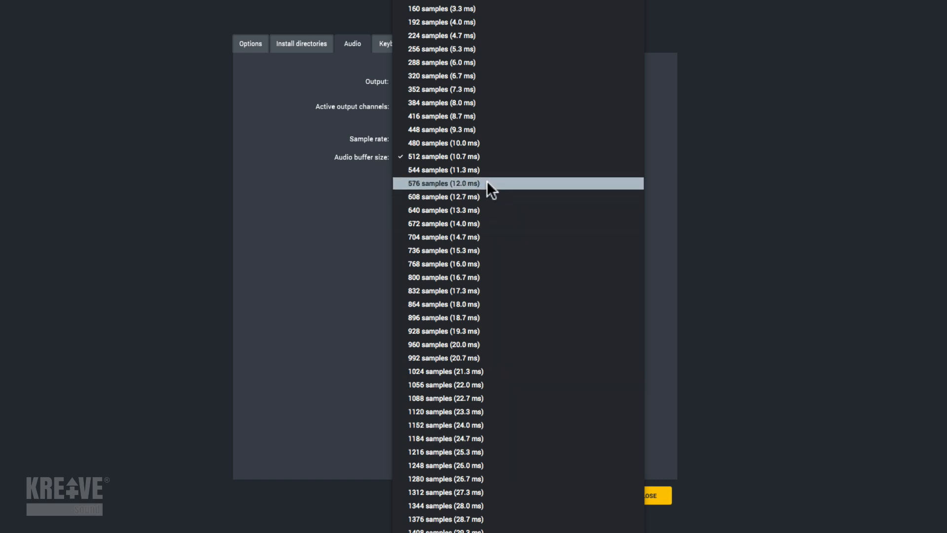
left_click(330, 230)
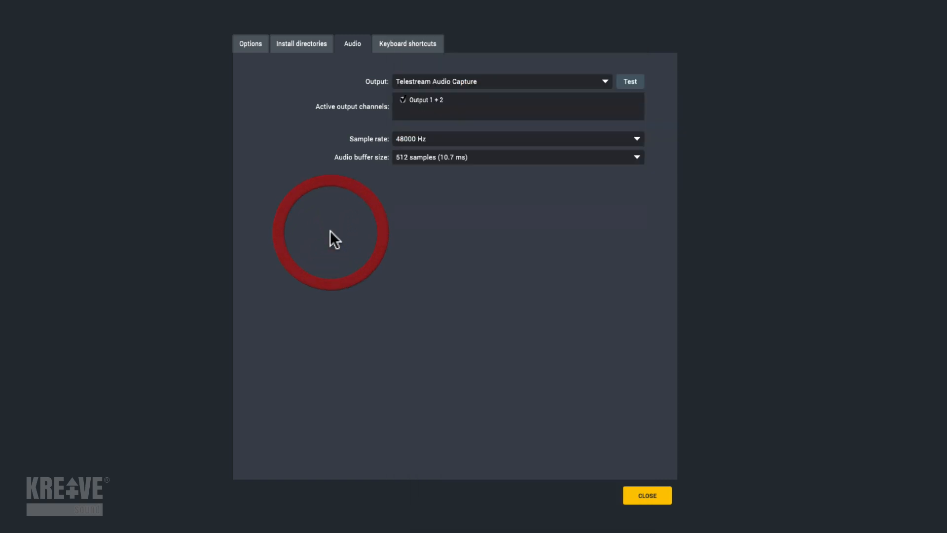
left_click(499, 138)
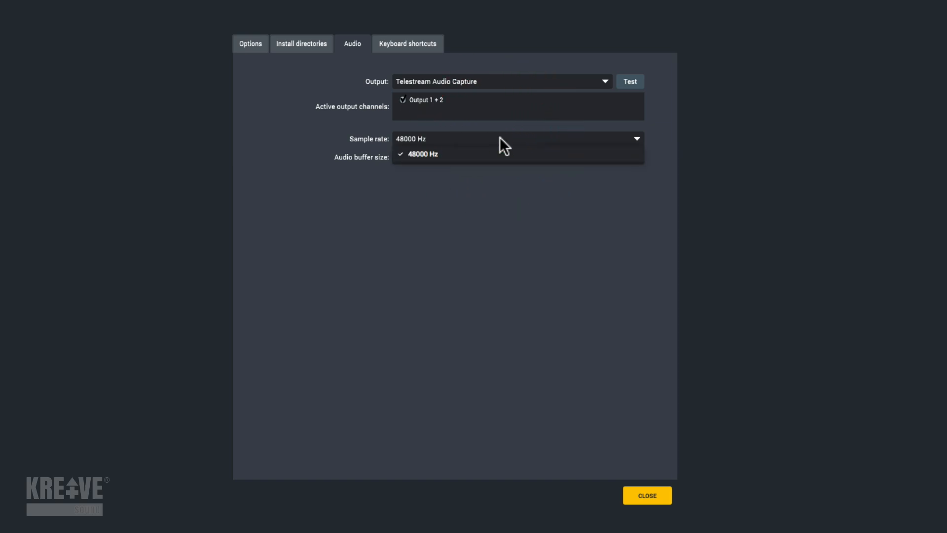
left_click(515, 248)
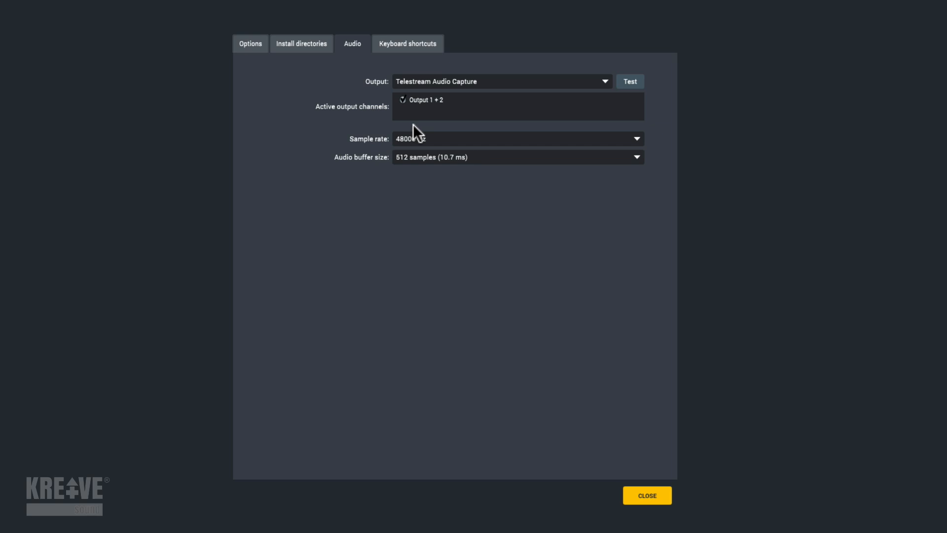
left_click(500, 82)
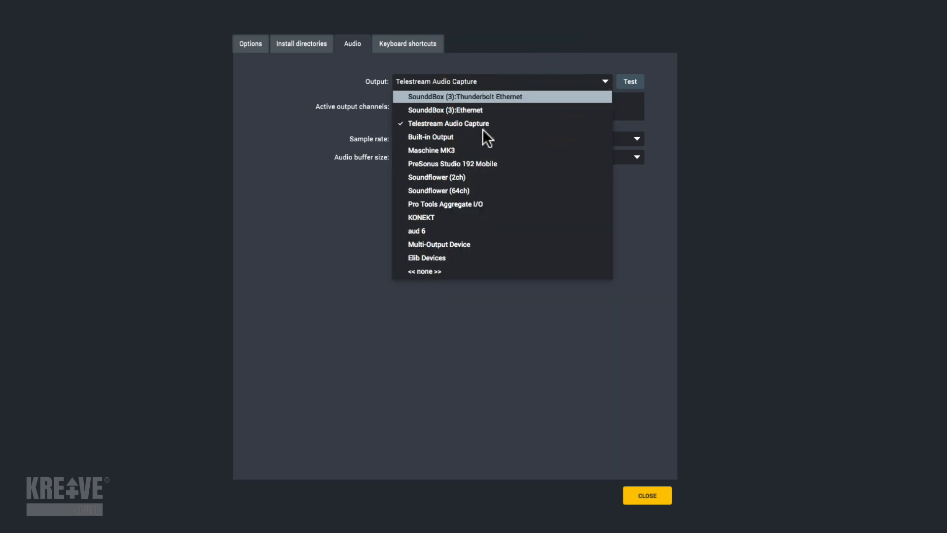
left_click(318, 92)
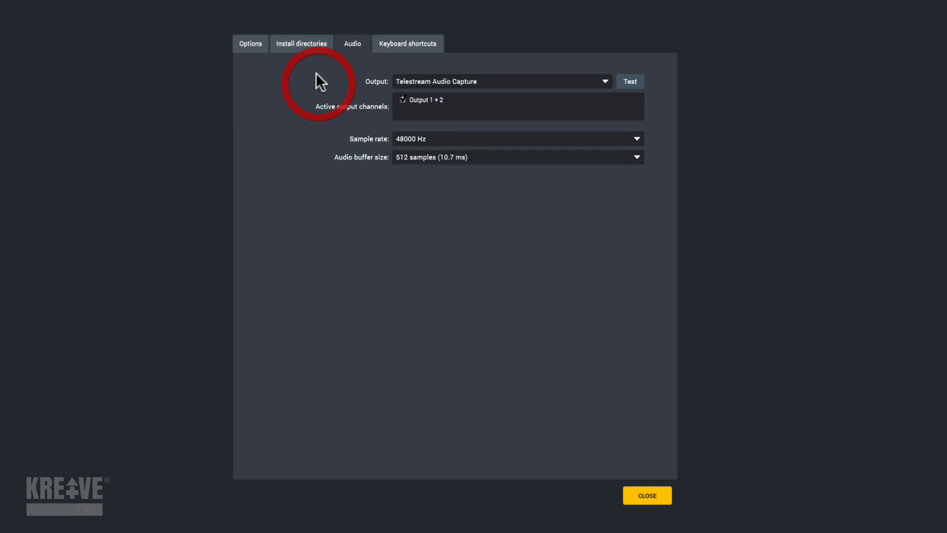
Step: Review the list of keyboard shortcuts in the preferences from beginning to end
left_click(402, 43)
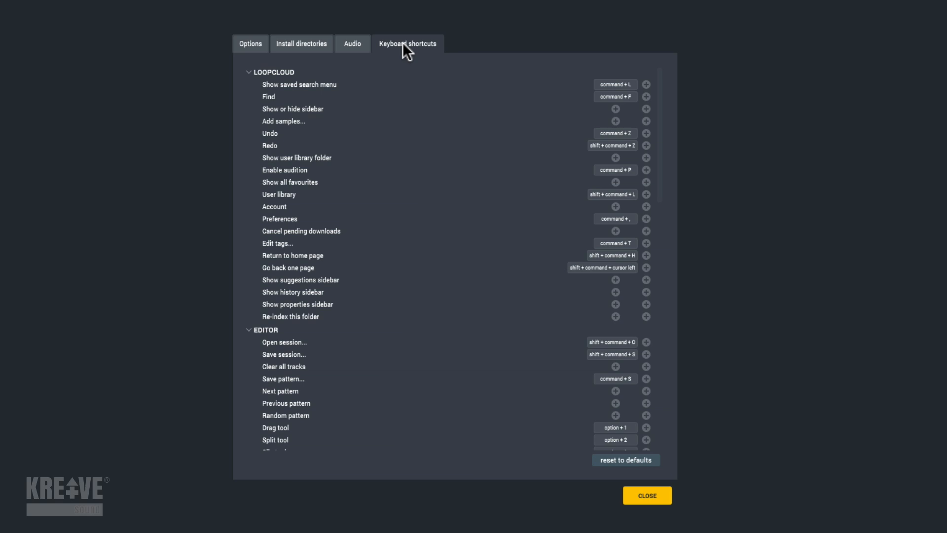
scroll(501, 149, "down", 5)
scroll(500, 149, "down", 7)
scroll(469, 162, "up", 12)
Step: Check the analysis speed choices in the general preference options, keep the current one, and close the preferences
left_click(250, 43)
left_click(532, 149)
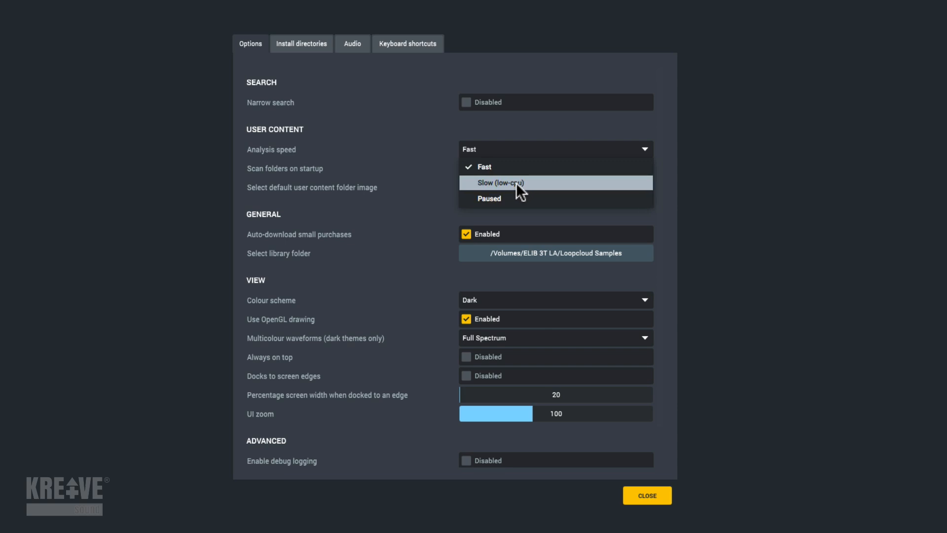
left_click(414, 156)
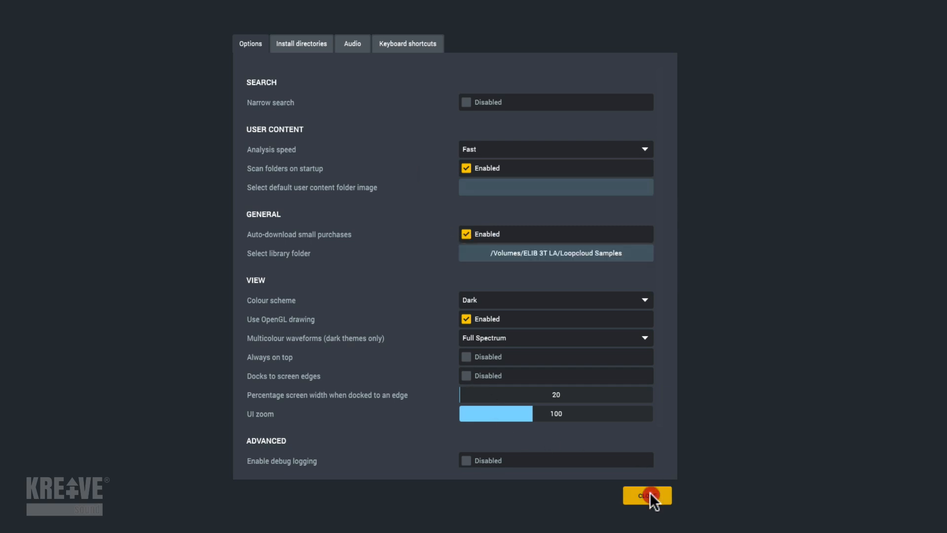
left_click(650, 492)
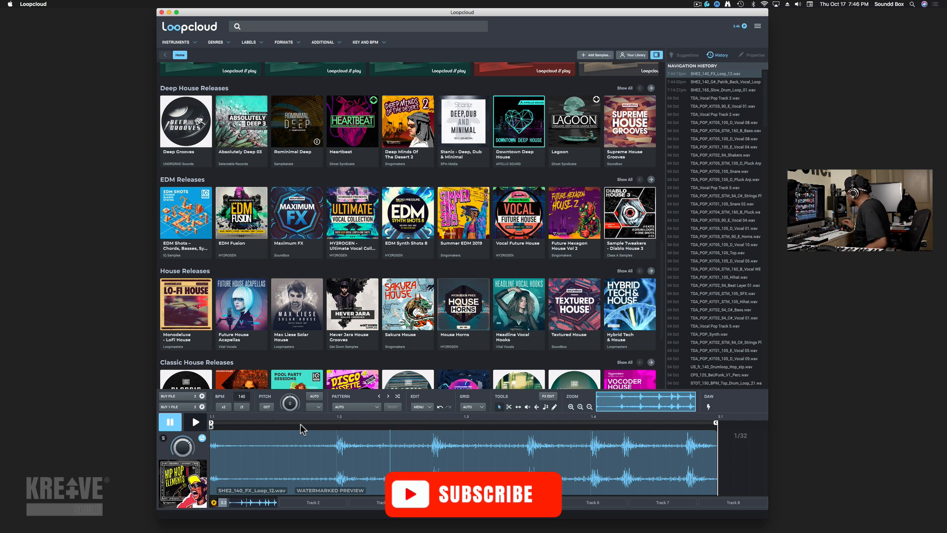
Step: Show the effects editor and add the Filter effect with the 4ths LFO factory preset to the loaded FX loop
left_click(547, 396)
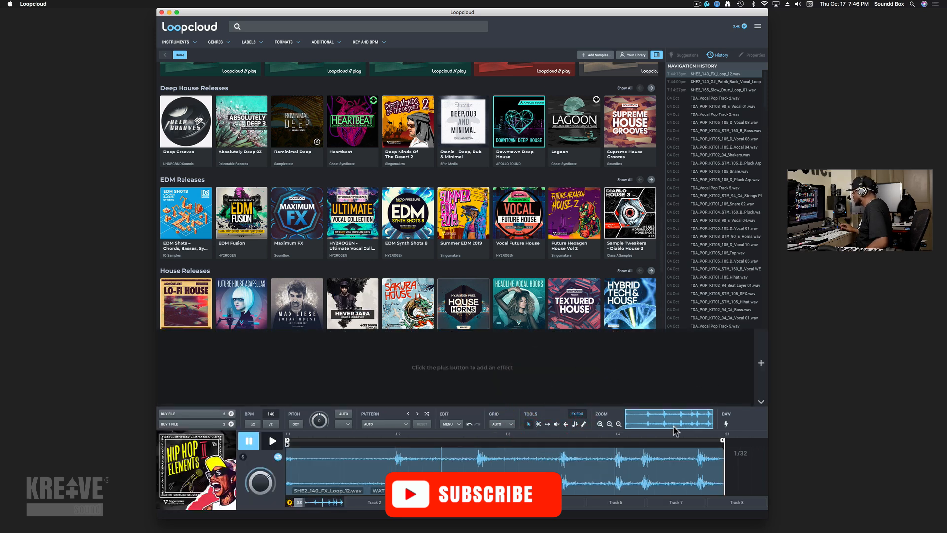
left_click(761, 363)
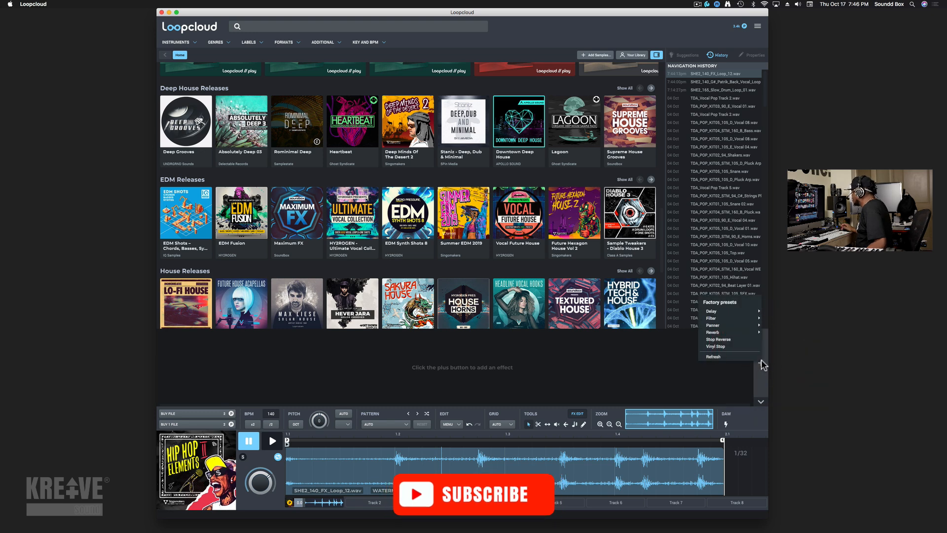
mouse_move(739, 321)
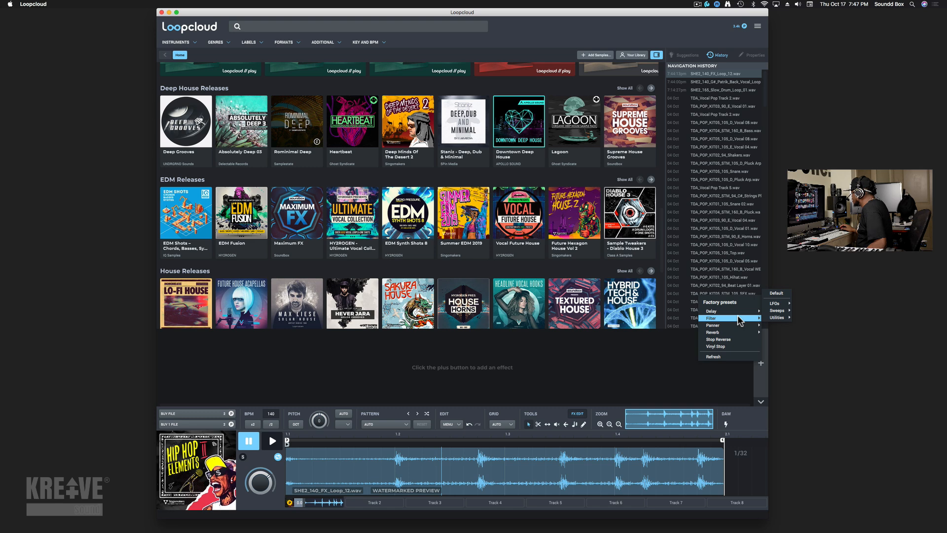
mouse_move(781, 311)
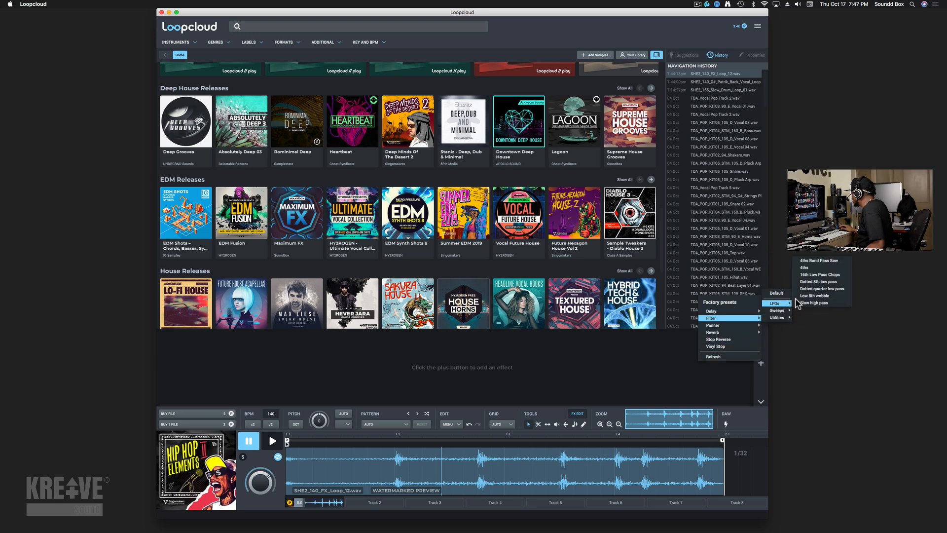
left_click(816, 268)
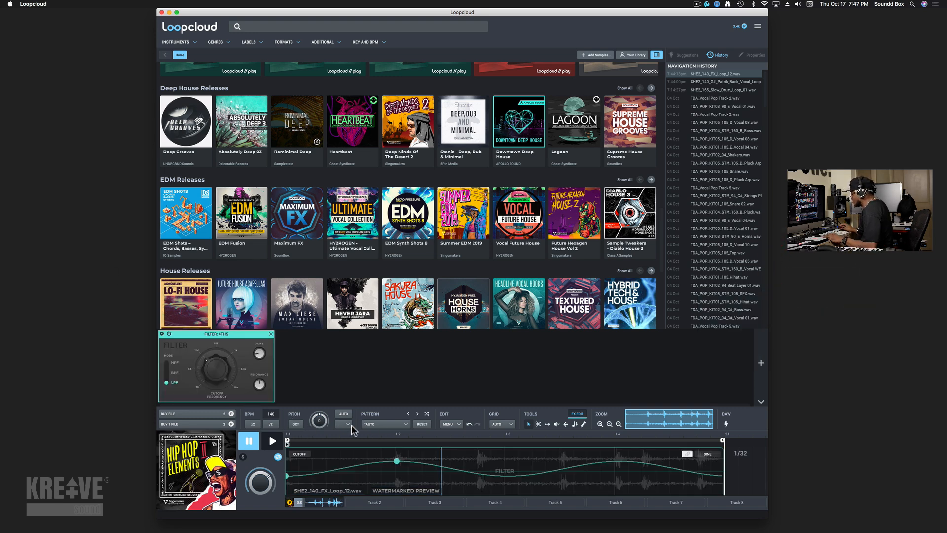
Step: Play the FX loop and switch the filter off and back on to compare the sound with and without it
left_click(272, 440)
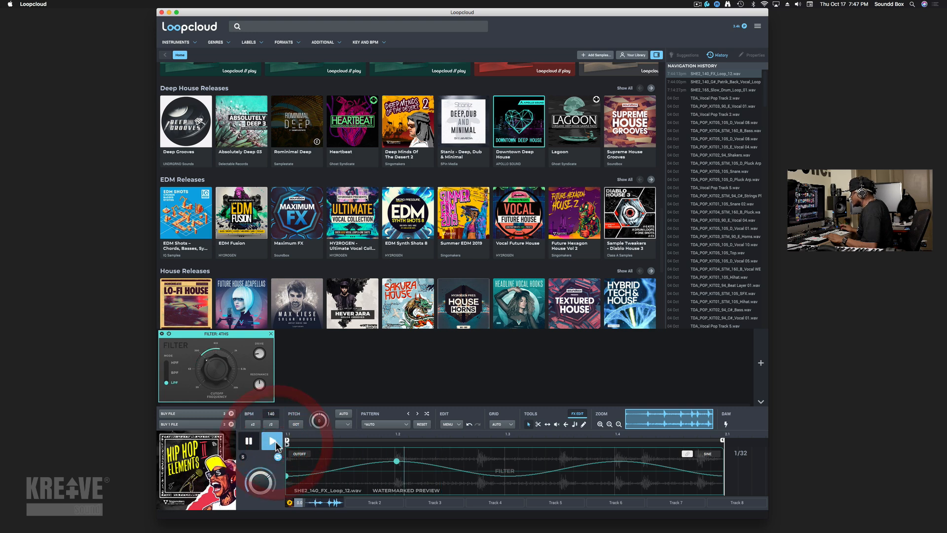
left_click(168, 334)
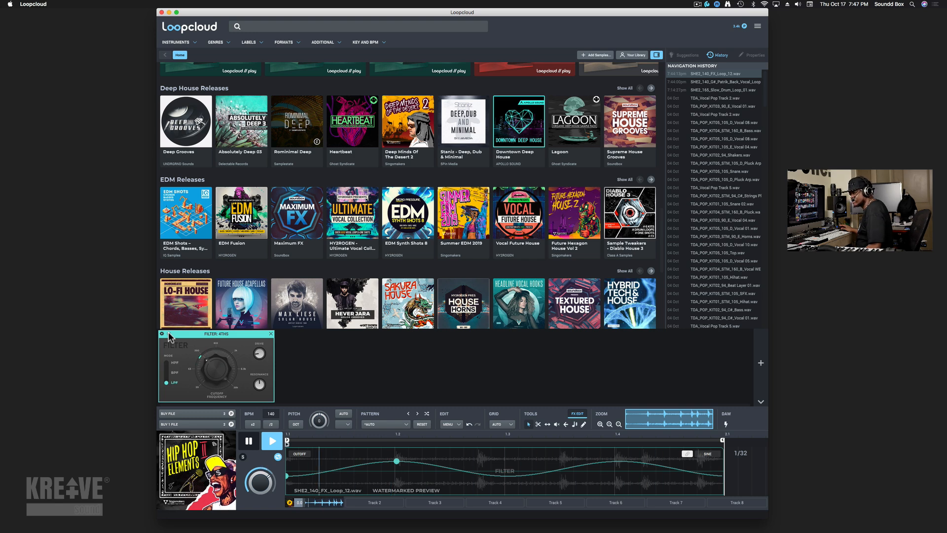
left_click(168, 334)
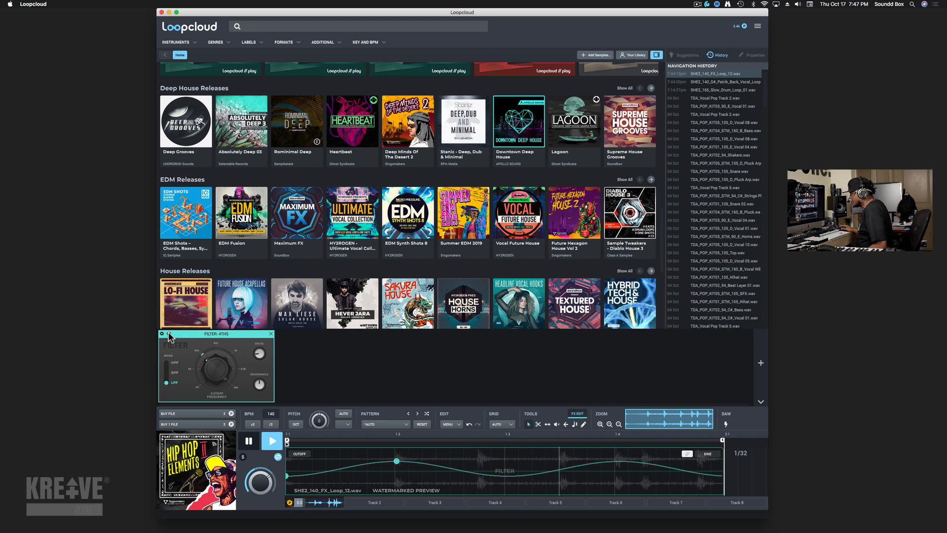
left_click(219, 334)
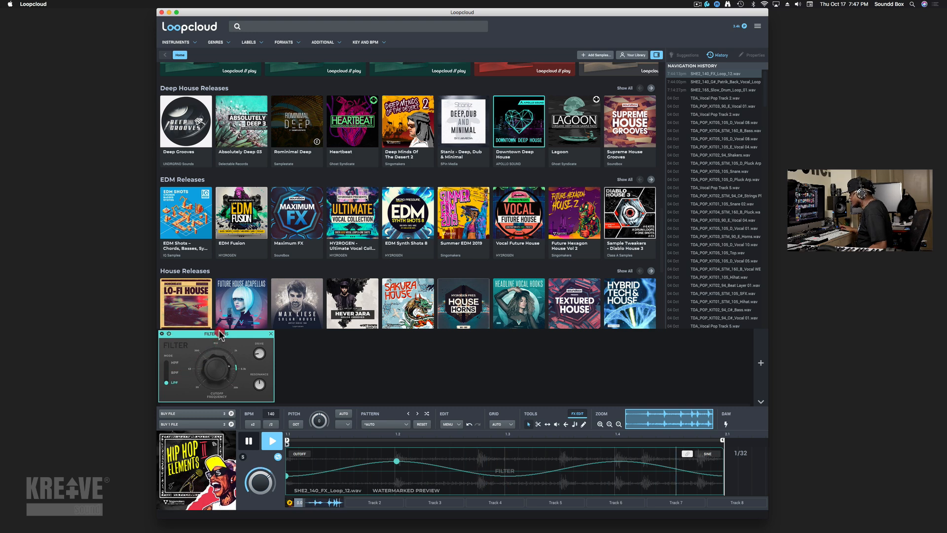
Step: Try different drive and cutoff frequency amounts on the Filter effect while the FX loop plays
left_click(260, 351)
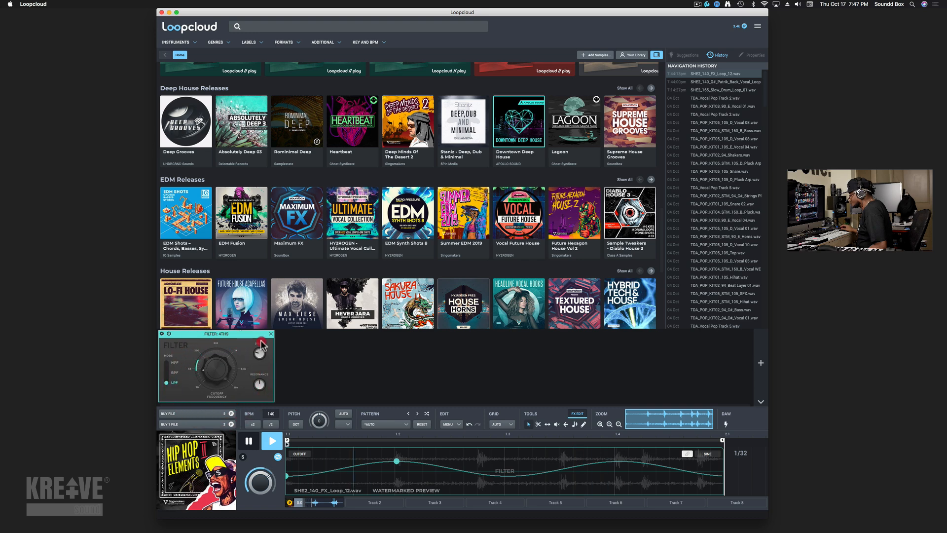
left_click(223, 347)
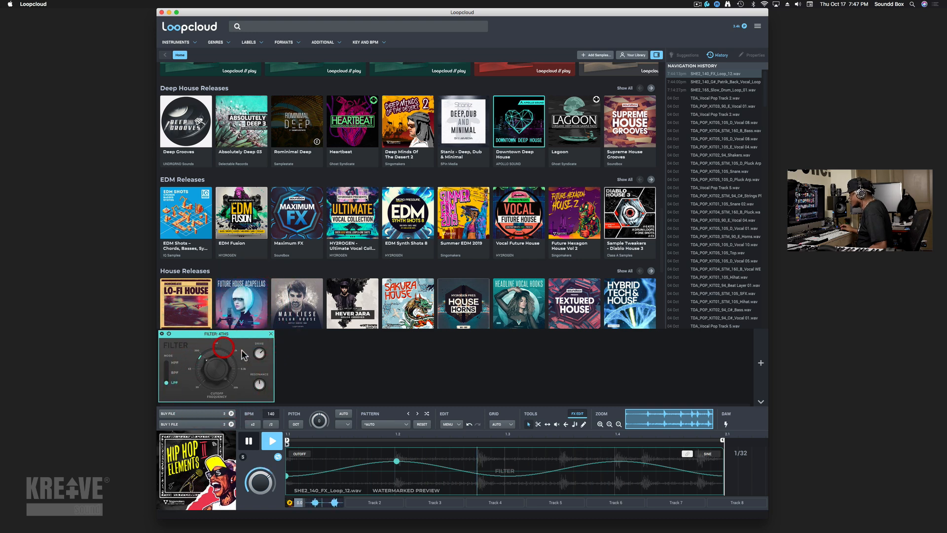
left_click(254, 397)
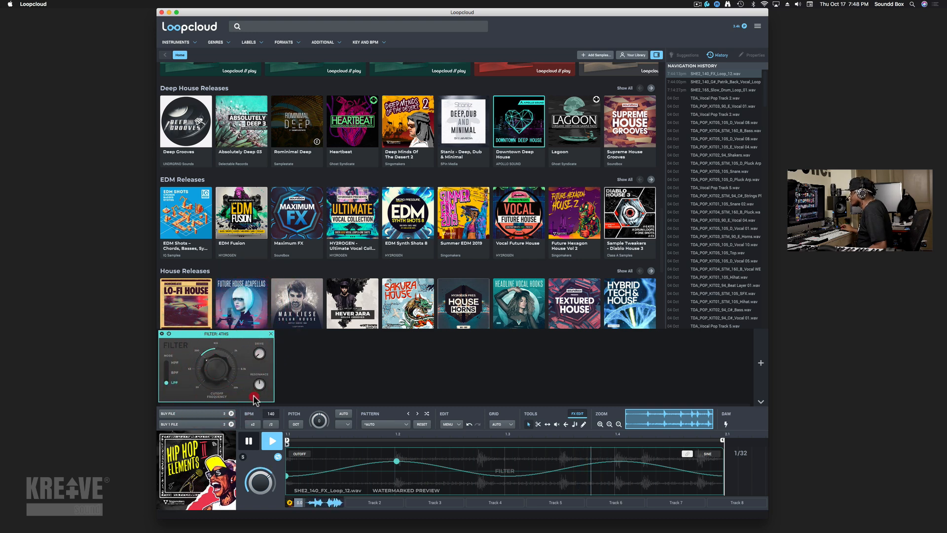
left_click(217, 379)
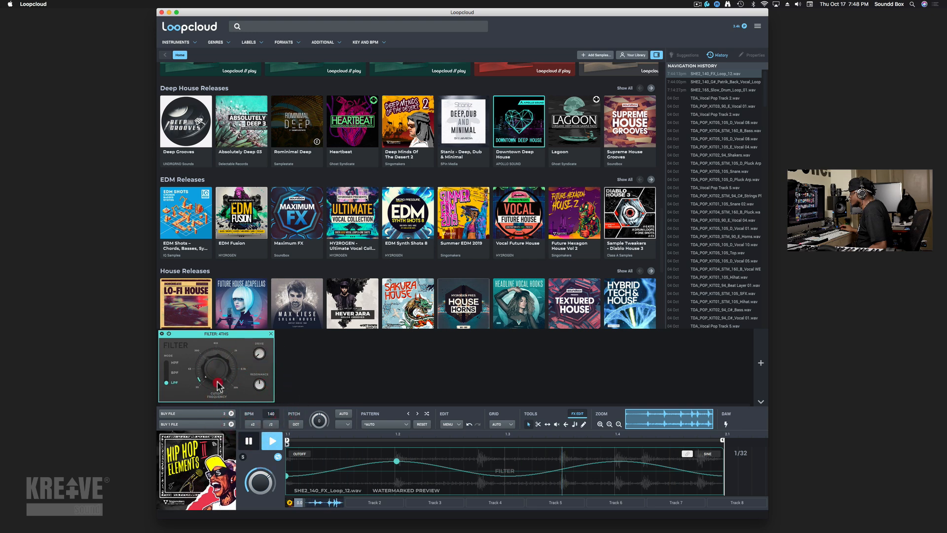
Step: Try the HPF mode on the Filter effect, and set the mode to BPF
left_click(166, 373)
left_click(165, 366)
left_click(166, 363)
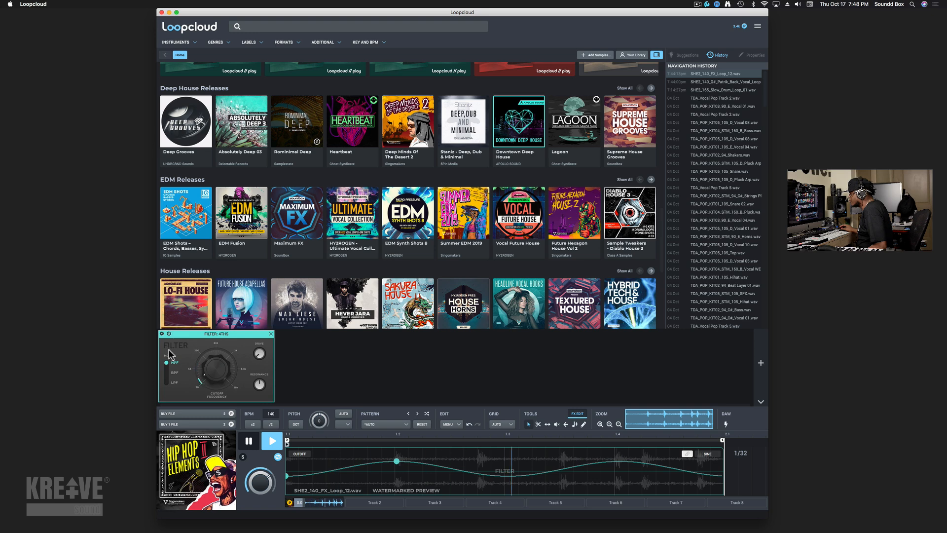
left_click(168, 373)
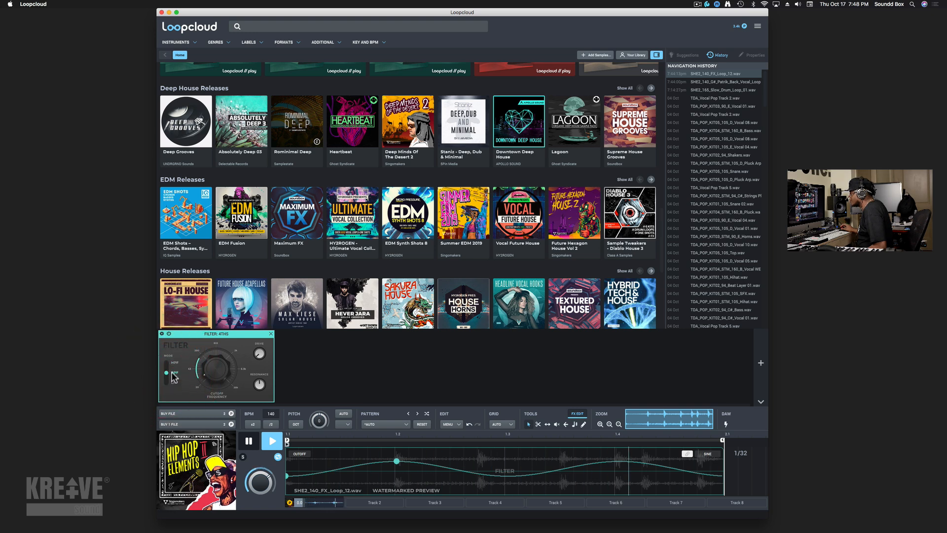
Step: Readjust the filter's cutoff, lower its resonance, and bypass the filter before stopping the loop
left_click(226, 350)
mouse_move(225, 357)
left_mouse_down()
mouse_move(222, 374)
mouse_move(259, 401)
left_mouse_up()
left_click(168, 334)
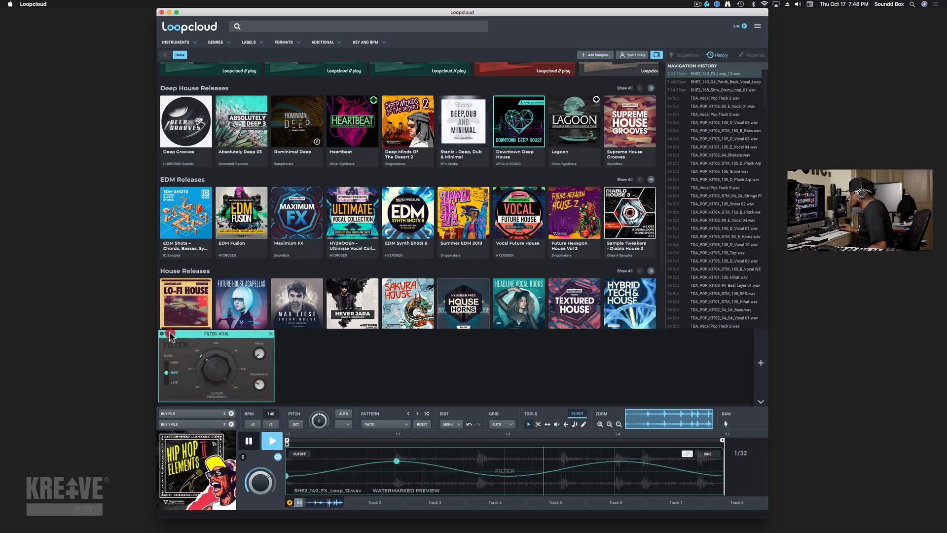
key("space")
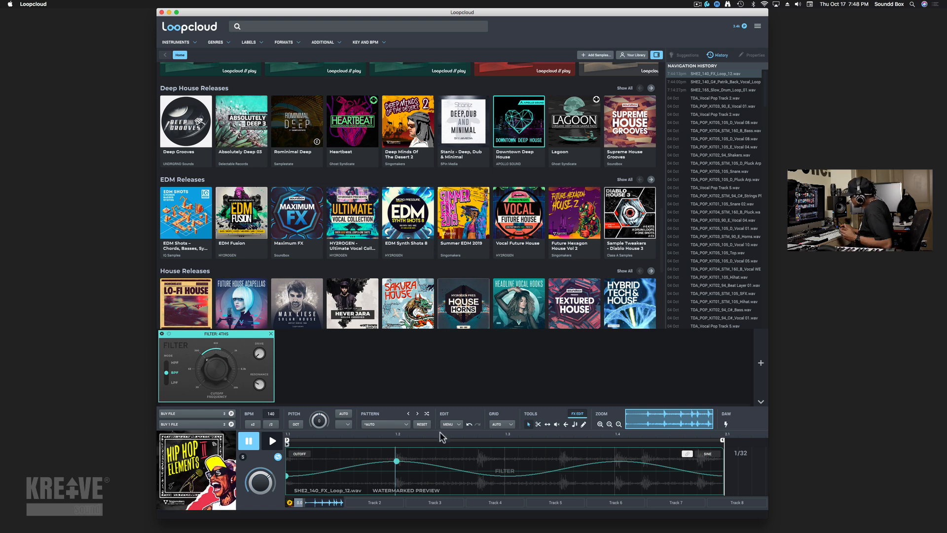
Step: Add a Delay effect to the FX loop using the Chatter factory preset from the Effects group
left_click(761, 367)
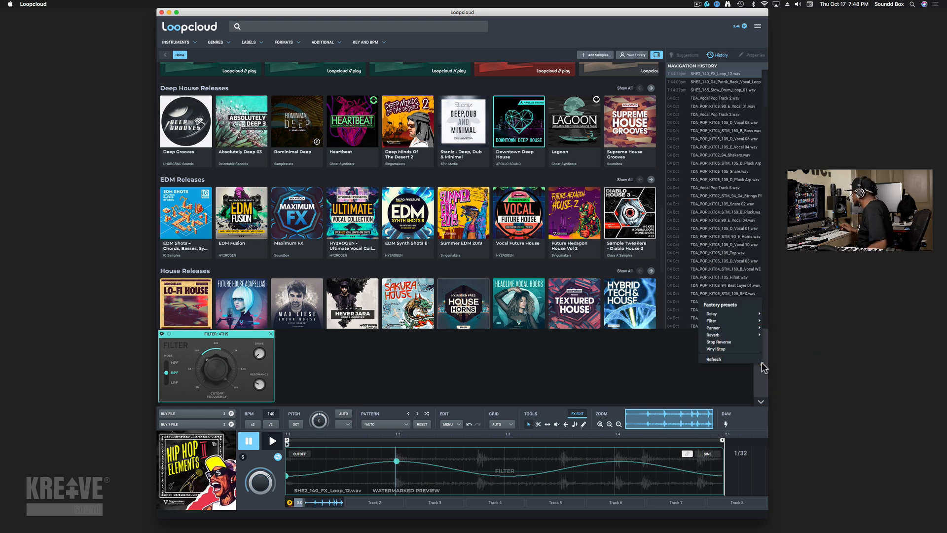
mouse_move(744, 317)
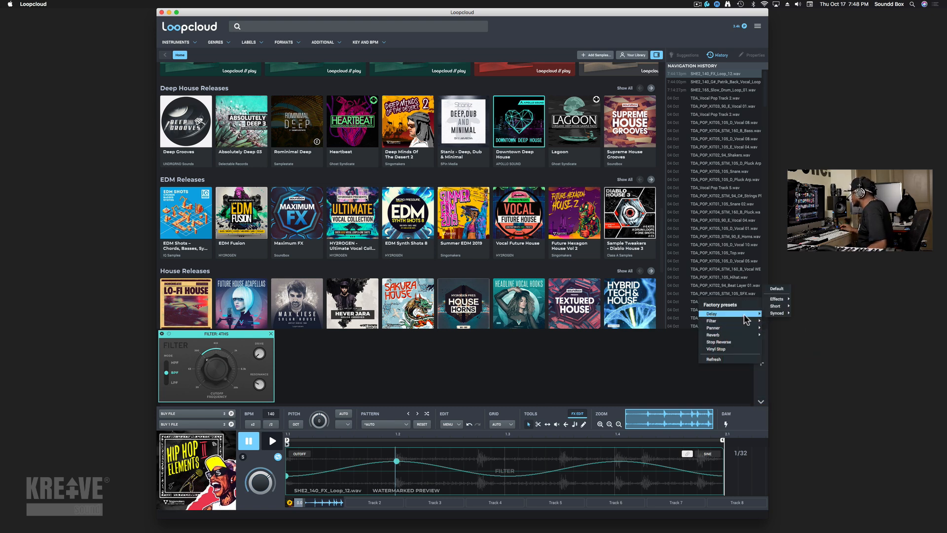
mouse_move(780, 299)
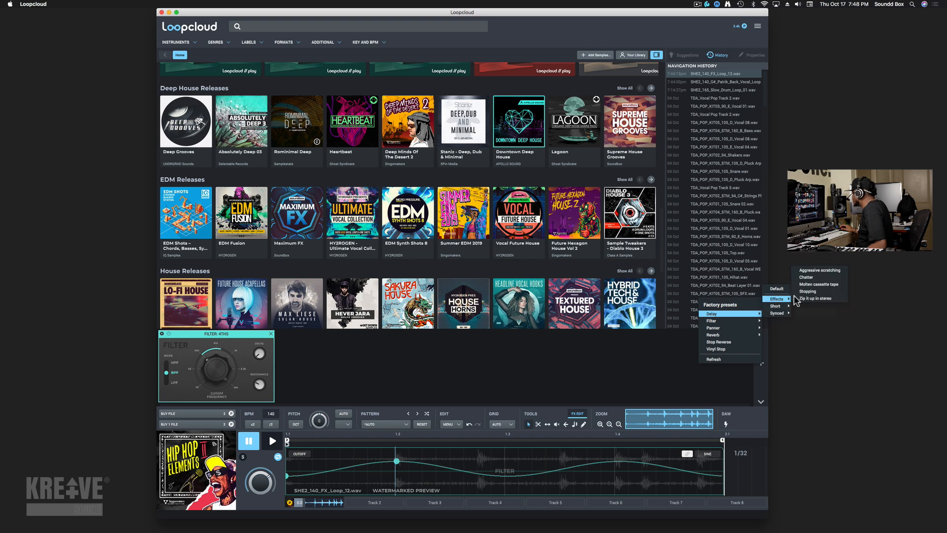
left_click(812, 277)
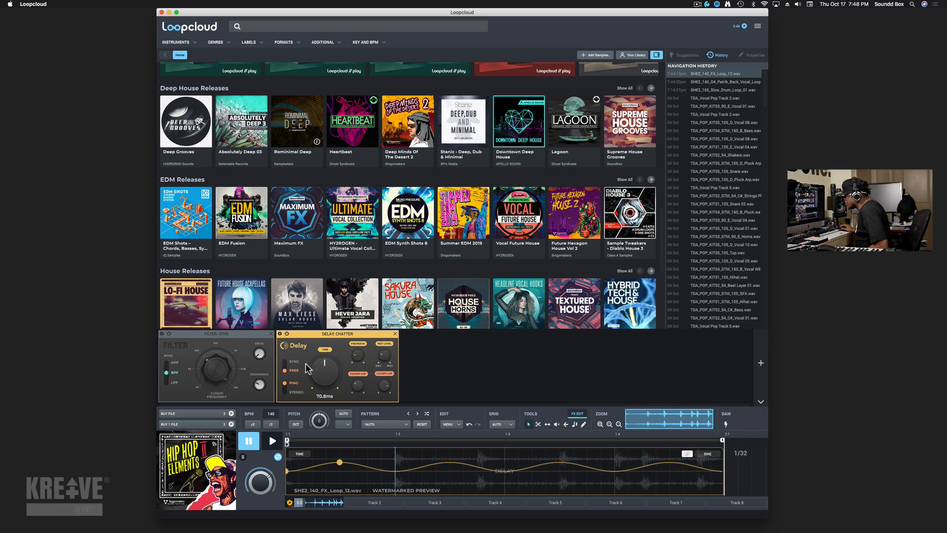
Step: Set the delay time to 11.0 ms while the FX loop plays, and stop playback
key("space")
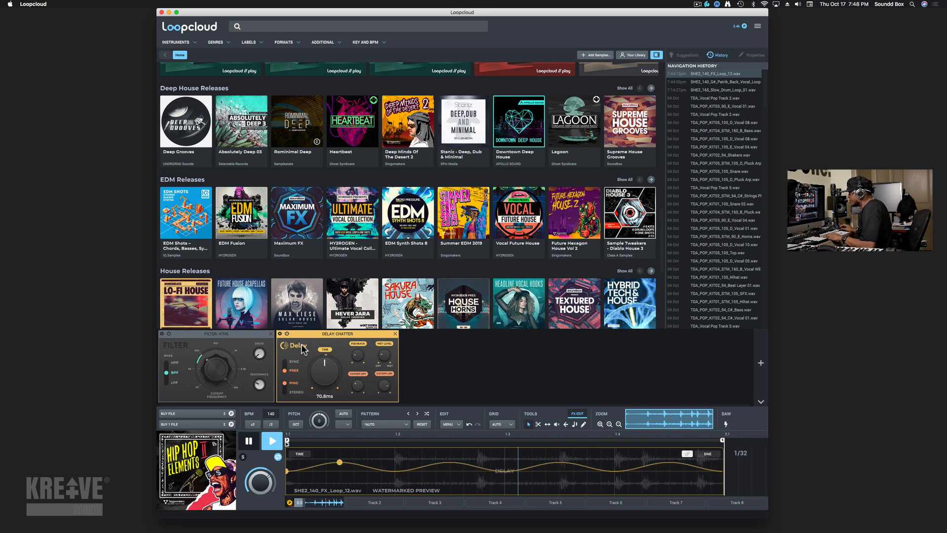
left_click_drag(326, 379, 321, 404)
key("space")
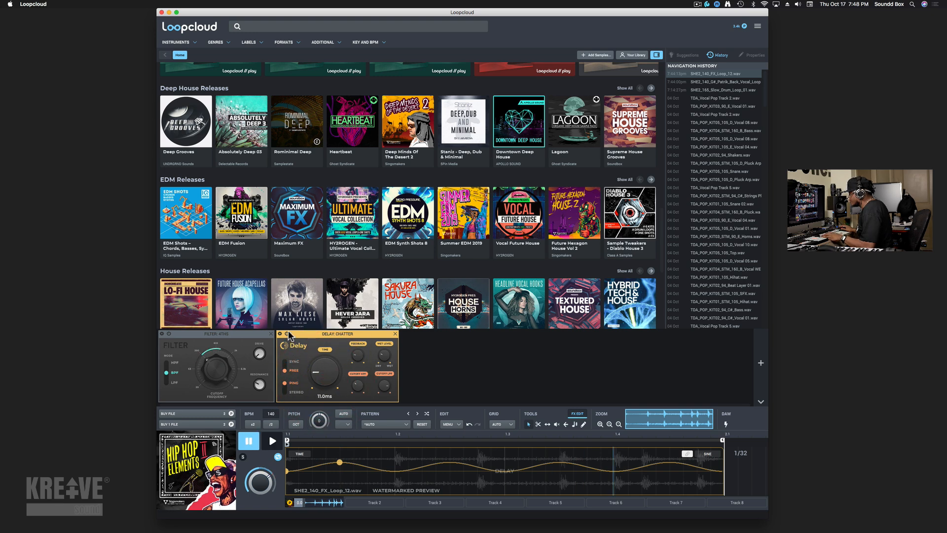
Step: Add a Reverb effect to the FX loop using the Bright Studio factory preset
left_click(762, 365)
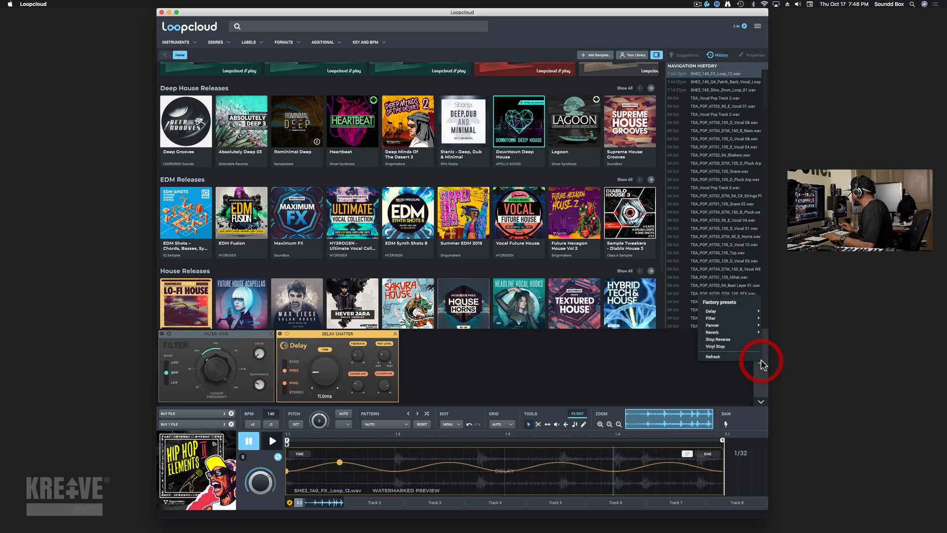
mouse_move(733, 328)
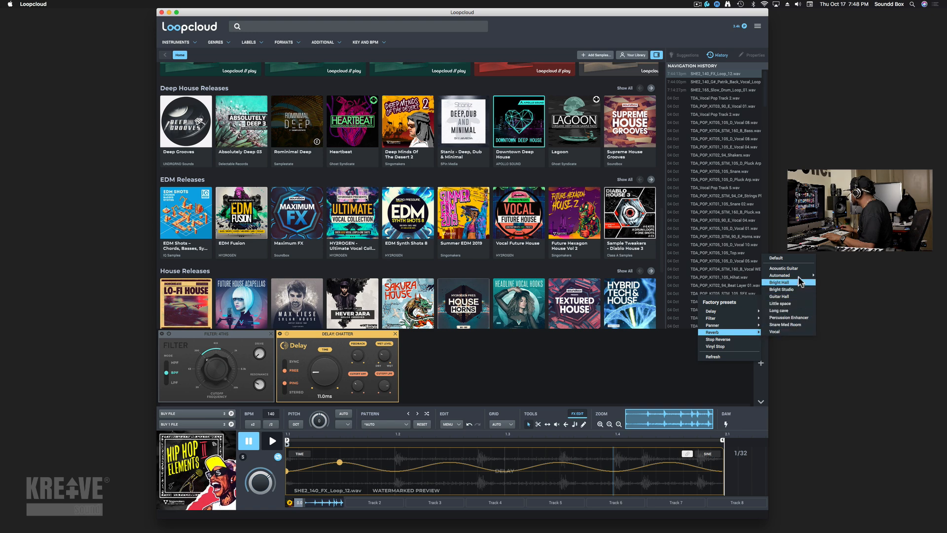
mouse_move(800, 279)
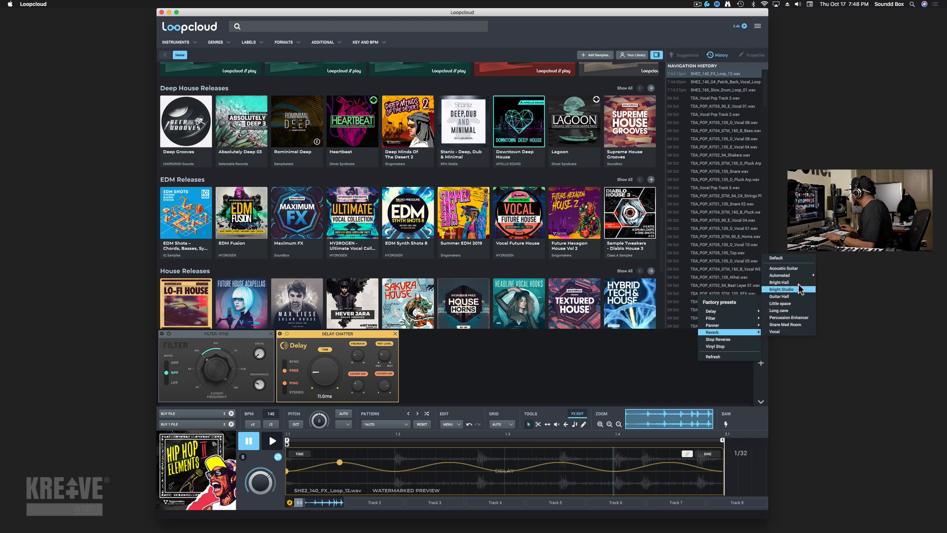
left_click(799, 290)
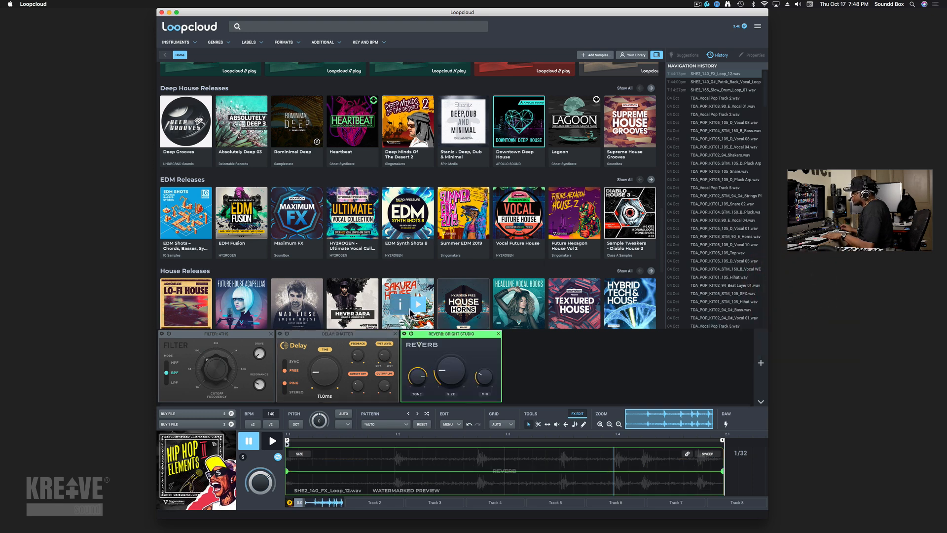
Step: Adjust the reverb's size and mix while the FX loop plays, and stop playback
key("space")
mouse_move(454, 371)
left_mouse_down()
mouse_move(447, 379)
mouse_move(449, 346)
mouse_move(484, 377)
mouse_move(445, 398)
mouse_move(448, 383)
left_mouse_up()
left_click(425, 414)
key("space")
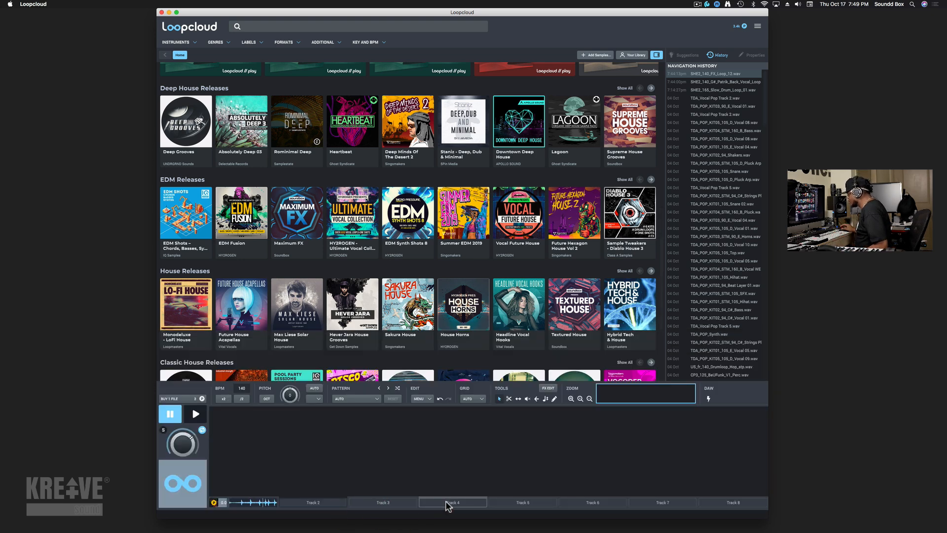
Step: Look through the empty tracks, return to the first track, and briefly play its FX loop
left_click(715, 504)
left_click(309, 503)
left_click(265, 501)
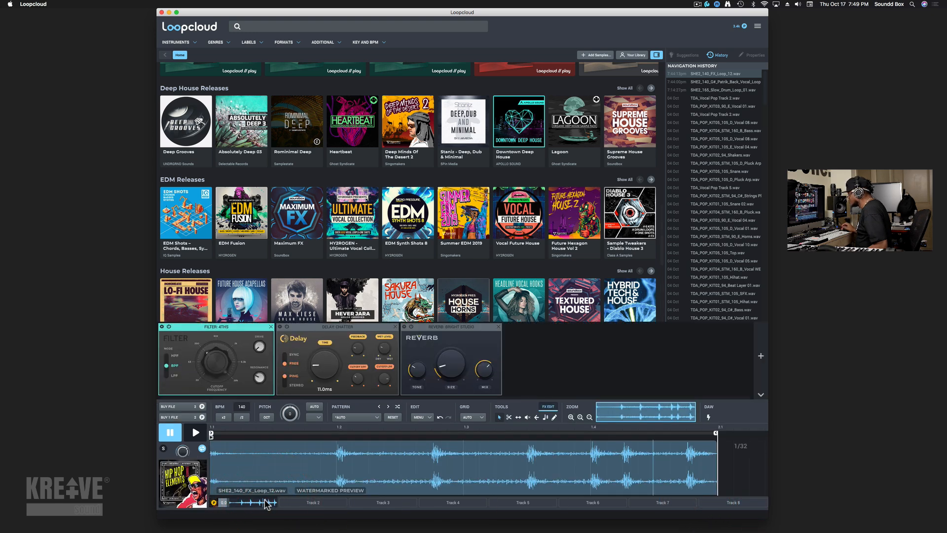
key("space")
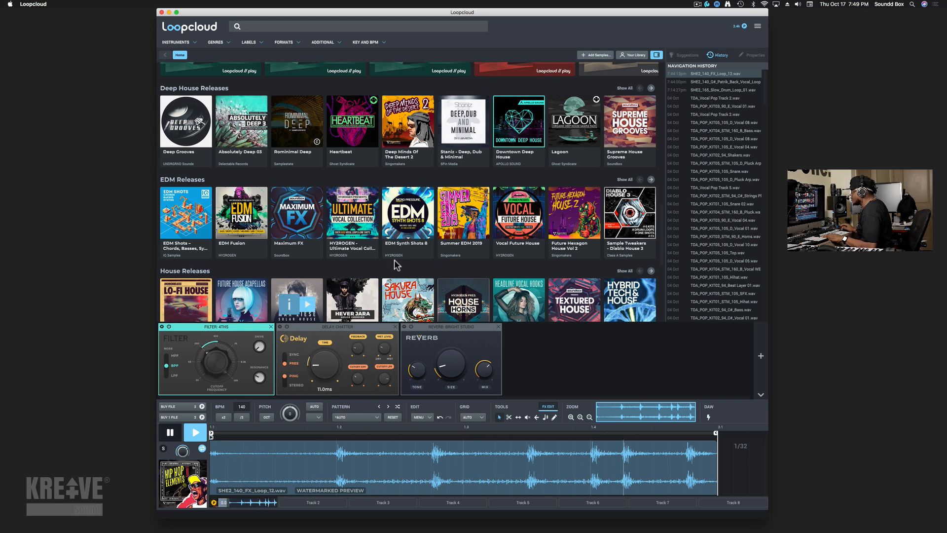
key("space")
Step: Browse the store home page's rows of releases, popular packs, plugins and exclusive packs
mouse_move(432, 229)
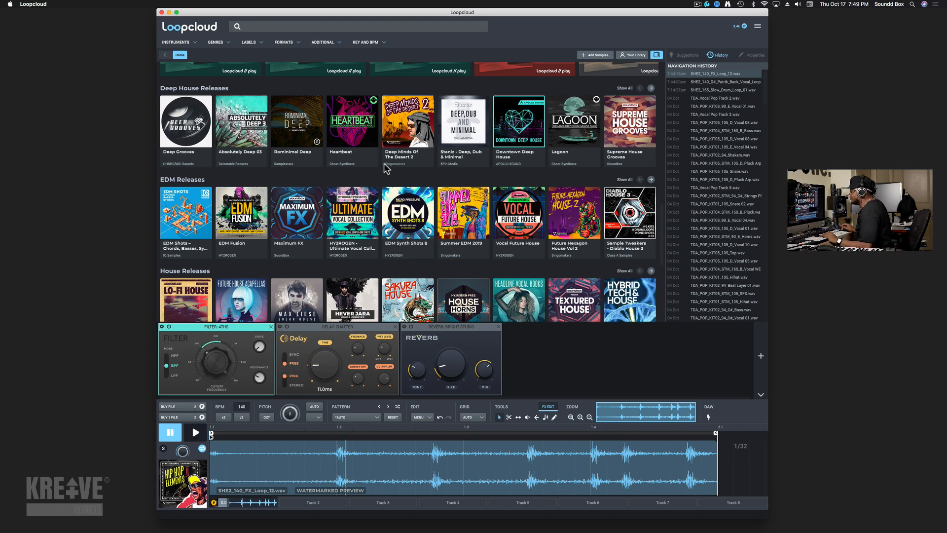
scroll(363, 192, "down", 3)
scroll(364, 192, "down", 5)
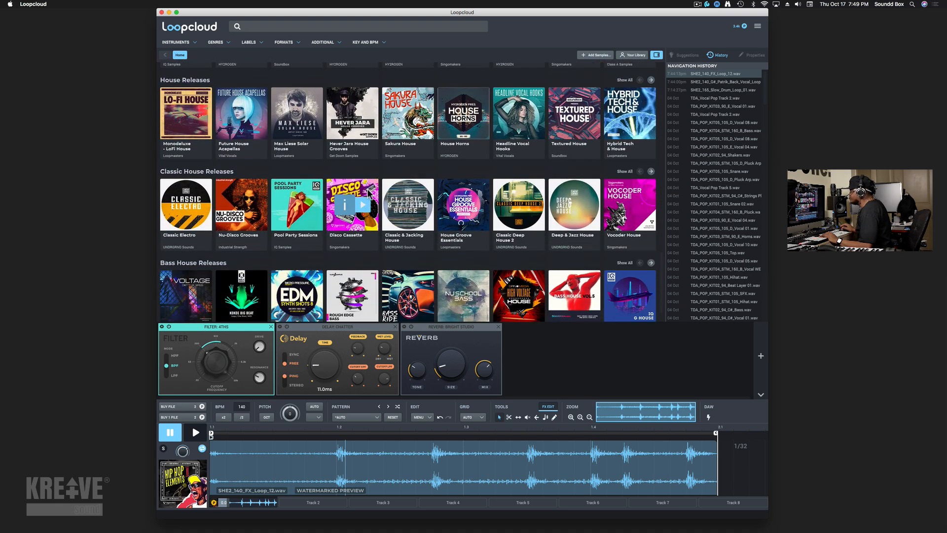
scroll(368, 196, "up", 4)
scroll(370, 199, "up", 10)
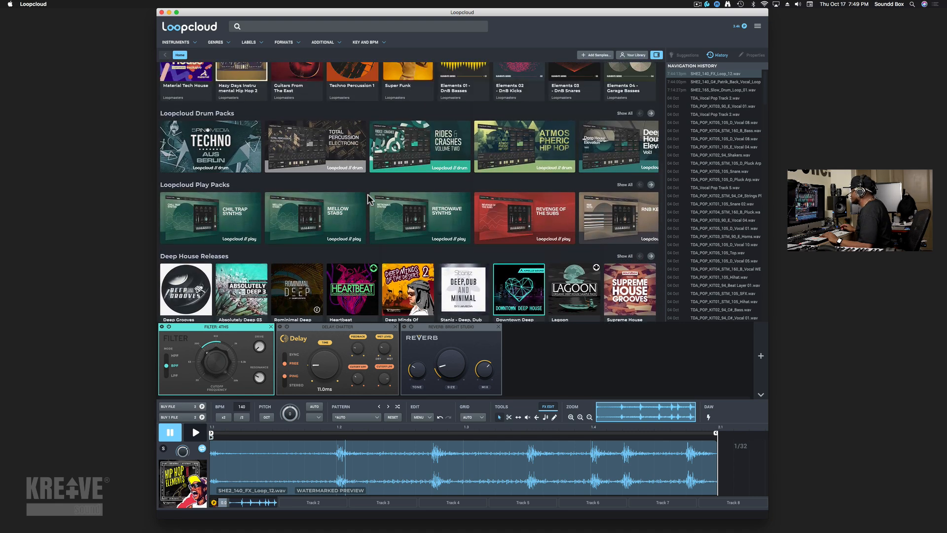
scroll(369, 199, "up", 3)
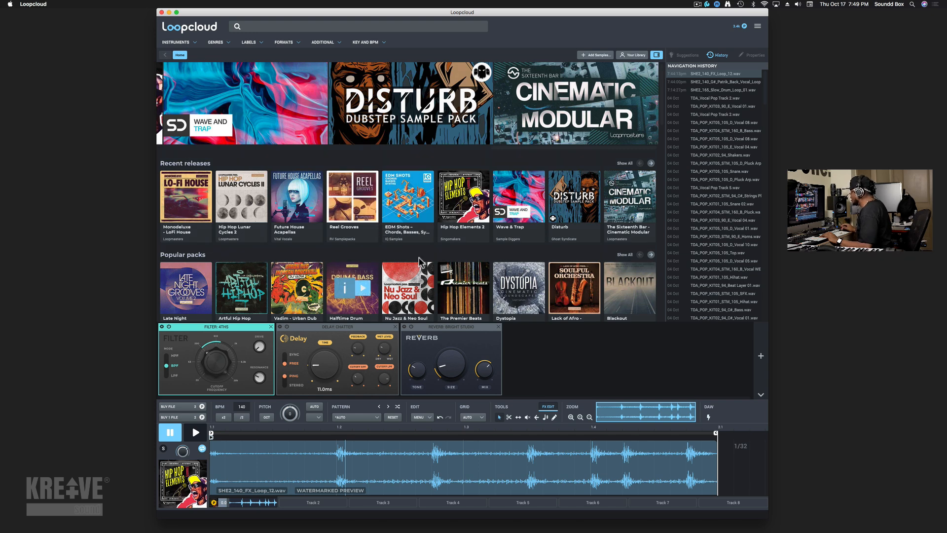
scroll(467, 290, "down", 3)
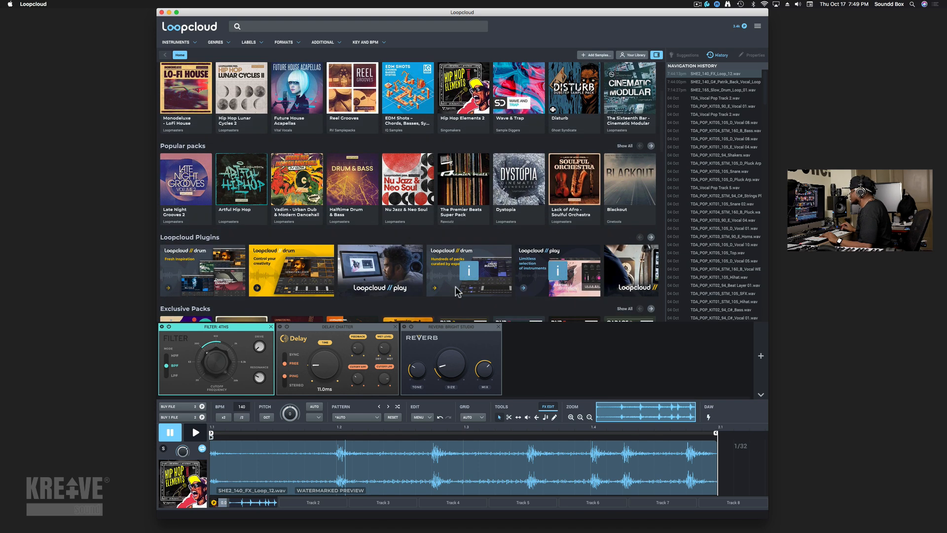
scroll(369, 280, "down", 4)
scroll(369, 280, "down", 1)
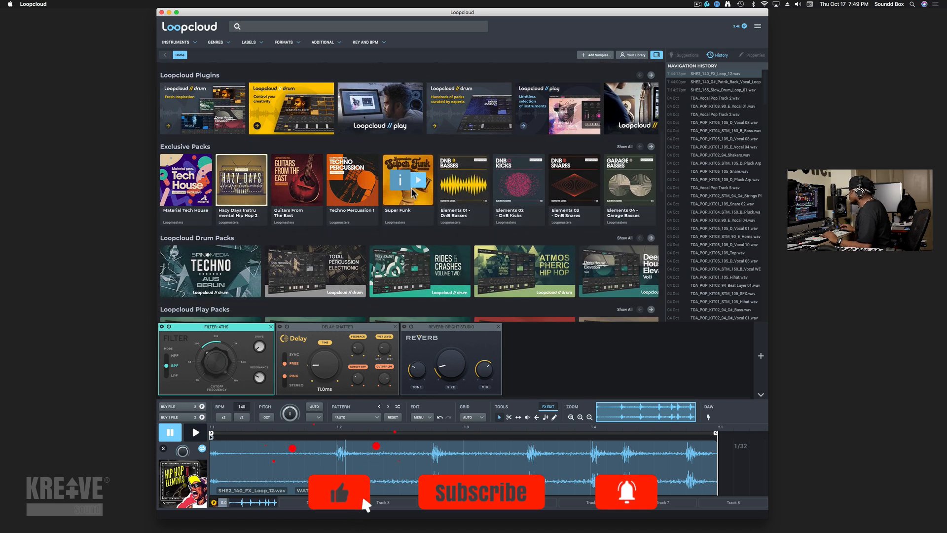
Step: Preview the Techno Percussion 1 pack from the Exclusive Packs row, and stop playback
mouse_move(367, 183)
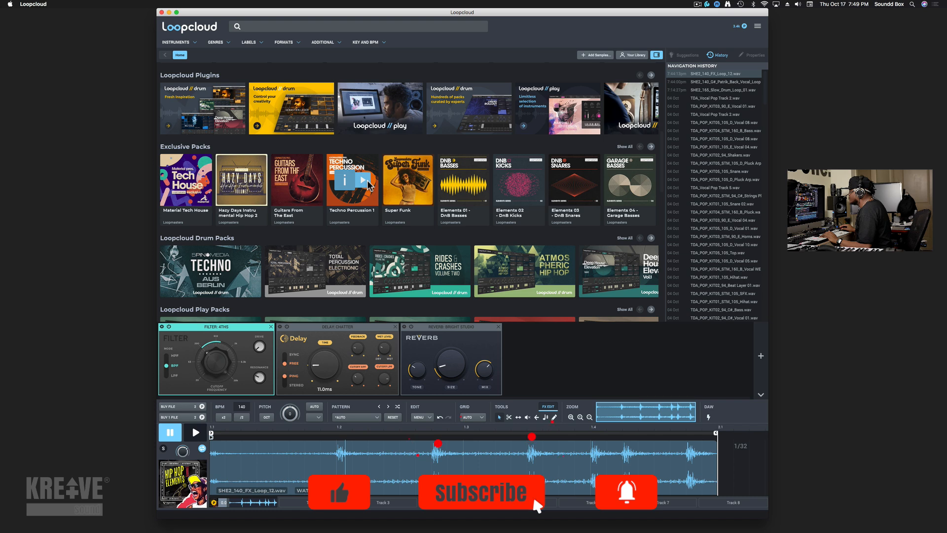
left_click(367, 182)
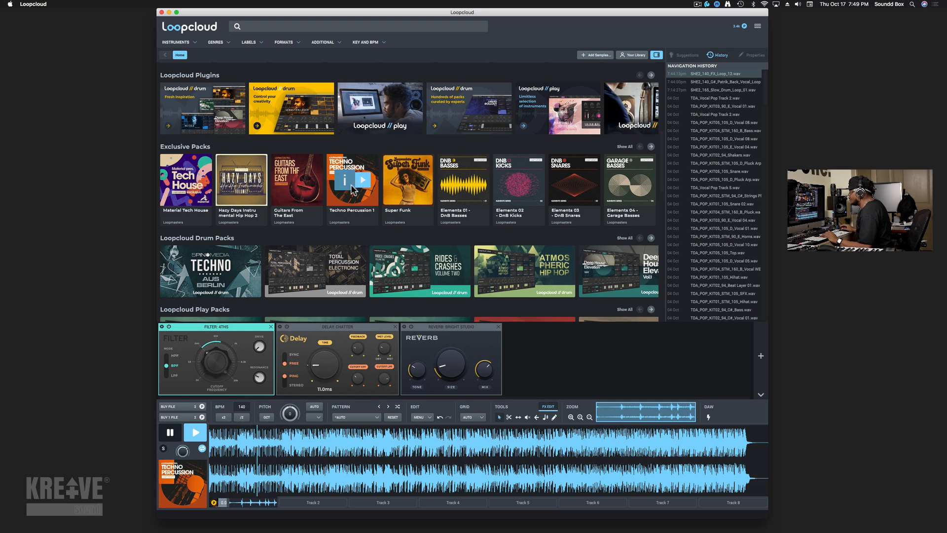
left_click(560, 358)
key("space")
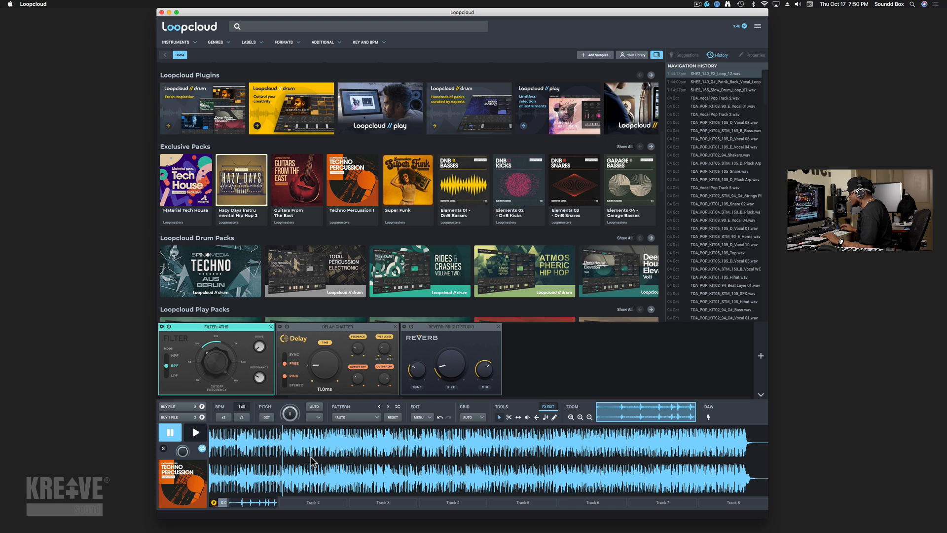
Step: Switch to the empty Track 2, and resume the pack preview briefly before pausing it
left_click(304, 504)
key("space")
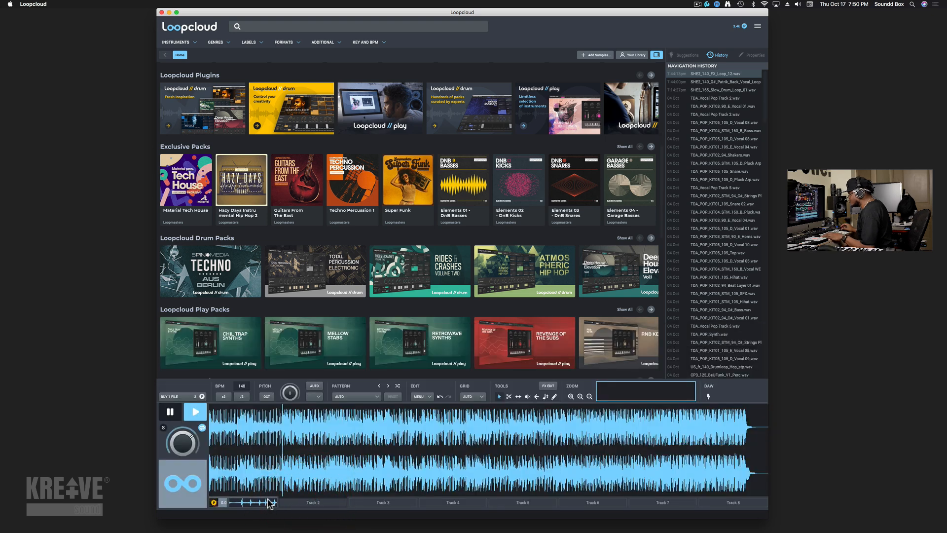
key("space")
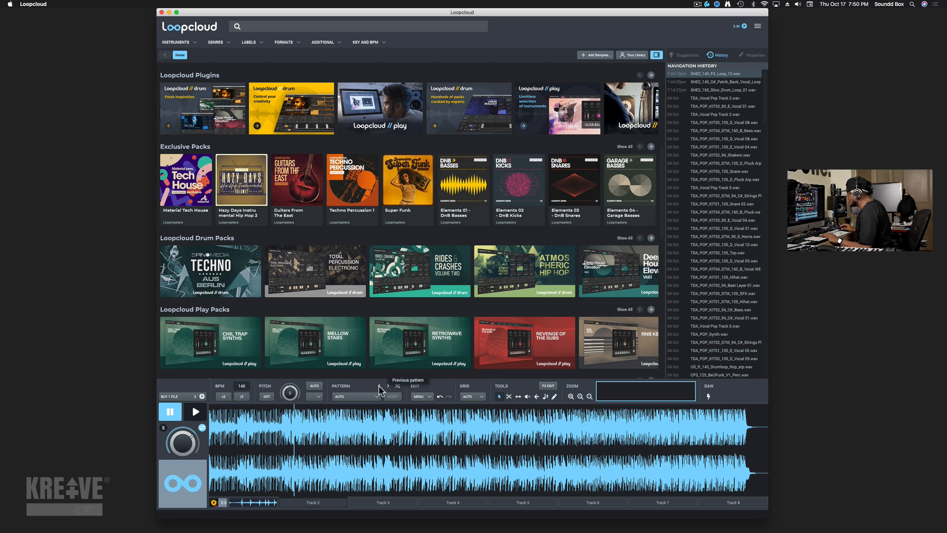
Step: Try undoing on the empty Track 2, and return to the first track to undo its last change
left_click(439, 396)
left_click(440, 397)
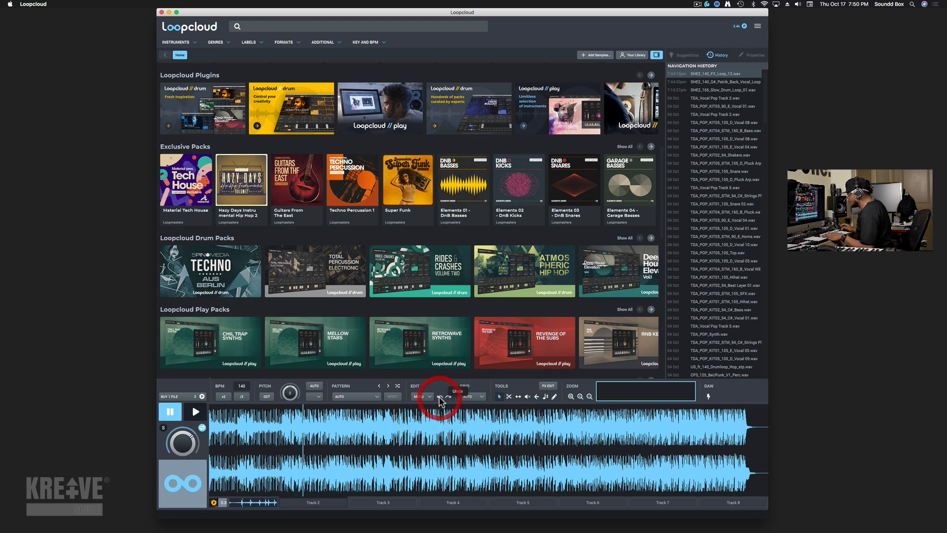
left_click(259, 503)
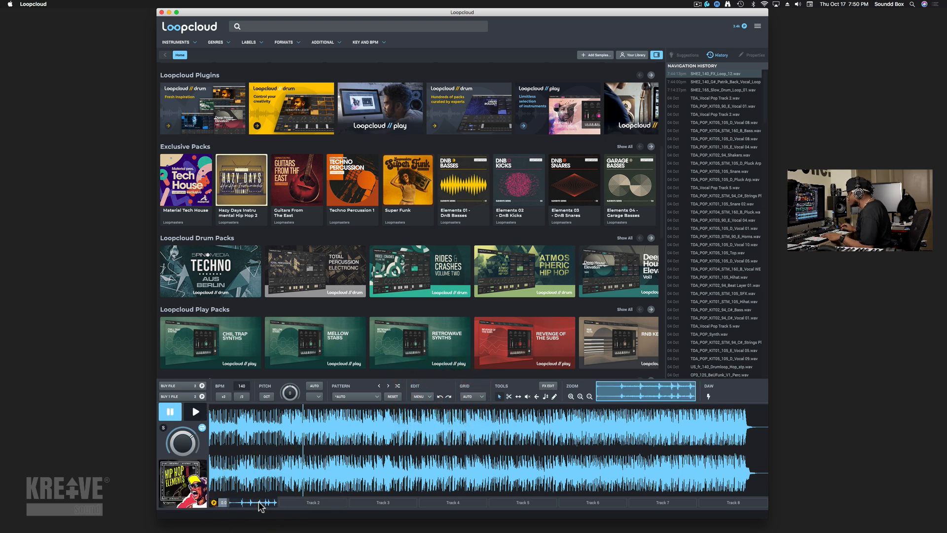
left_click(442, 397)
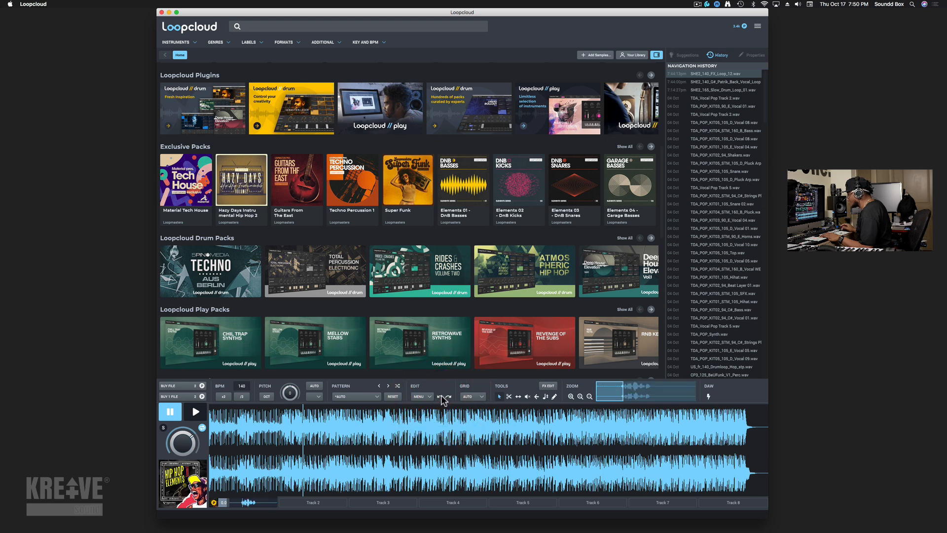
Step: Play the Hip Hop Elements pack preview in short bursts, switching between Track 2 and the first track, and pause it
key("space")
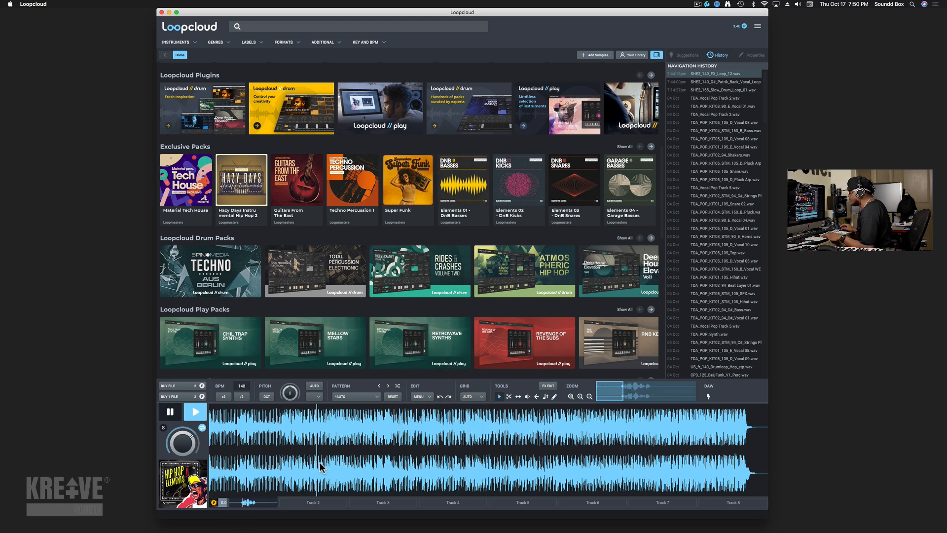
key("space")
left_click(313, 502)
left_click(269, 503)
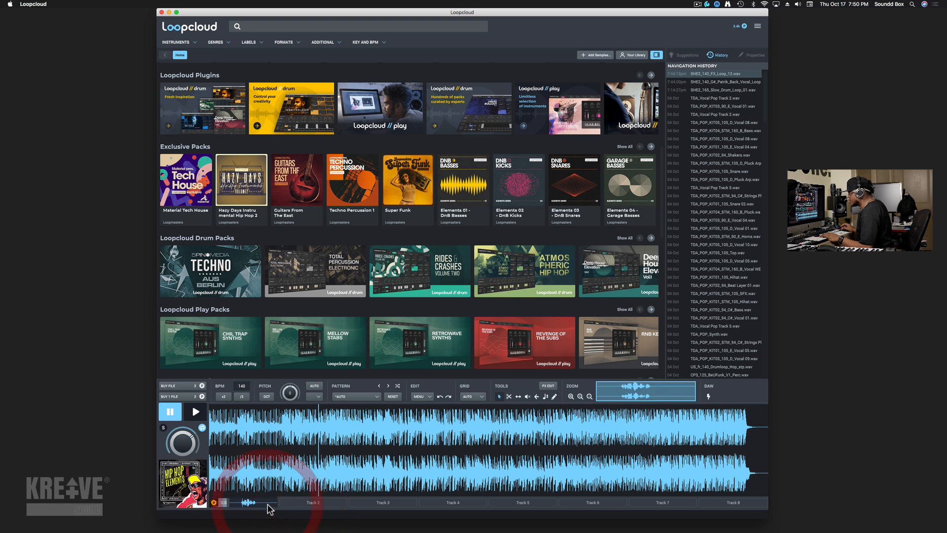
left_click(196, 412)
key("space")
left_click(253, 502)
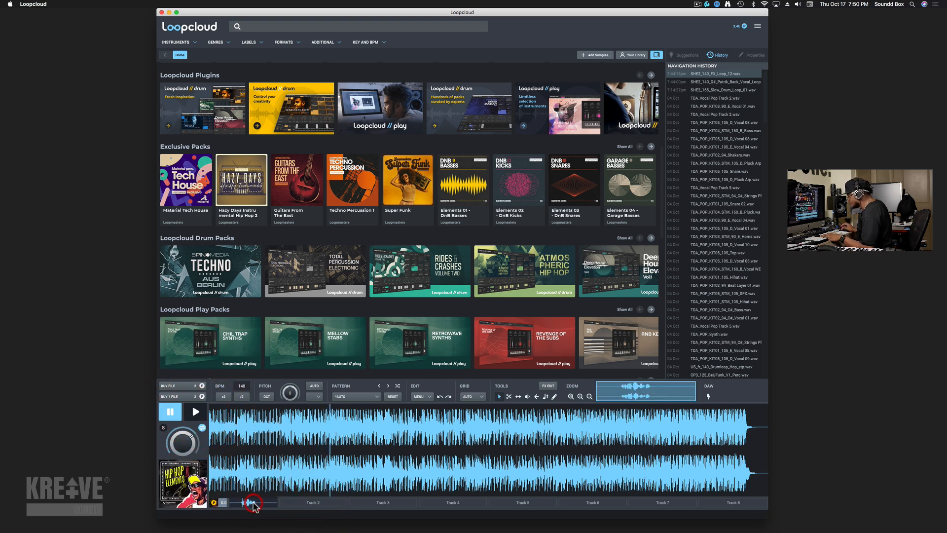
Step: Step through undo and redo on the first track, playing the vocal loop briefly, and restore the SHE2_140_FX_Loop_12.wav sample
left_click(440, 397)
left_click(448, 397)
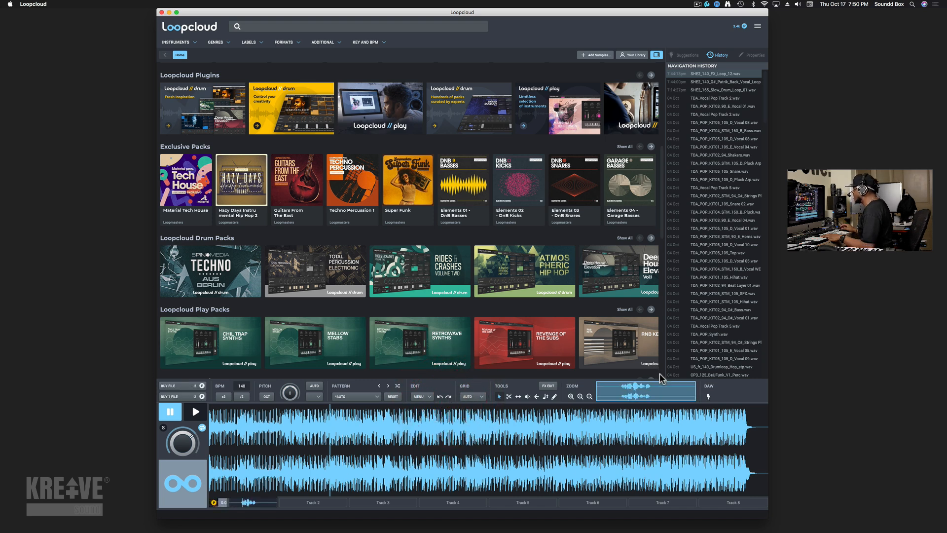
left_click(640, 399)
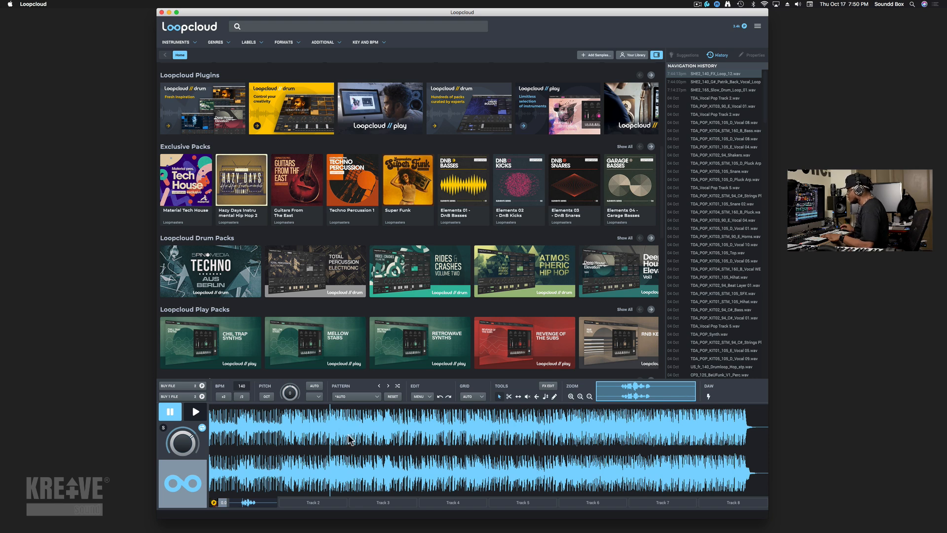
left_click(171, 415)
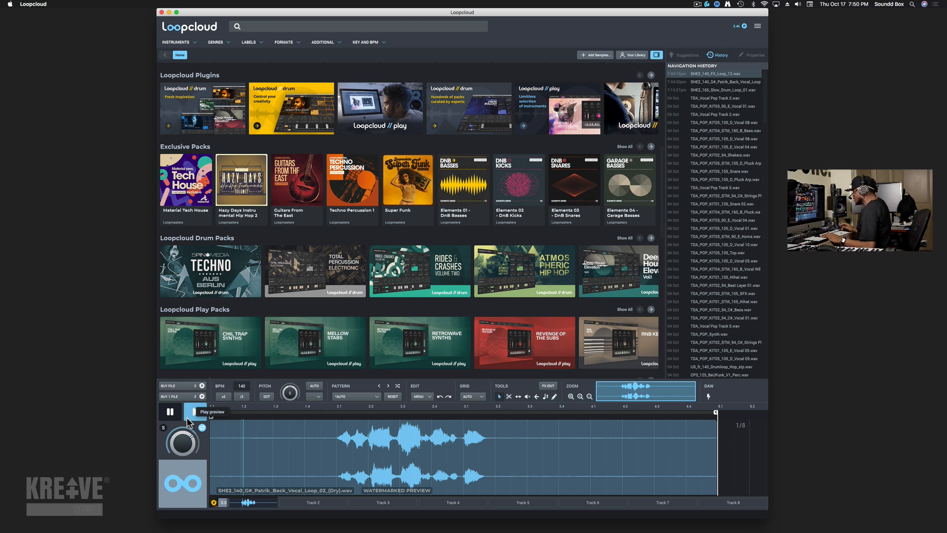
left_click(186, 416)
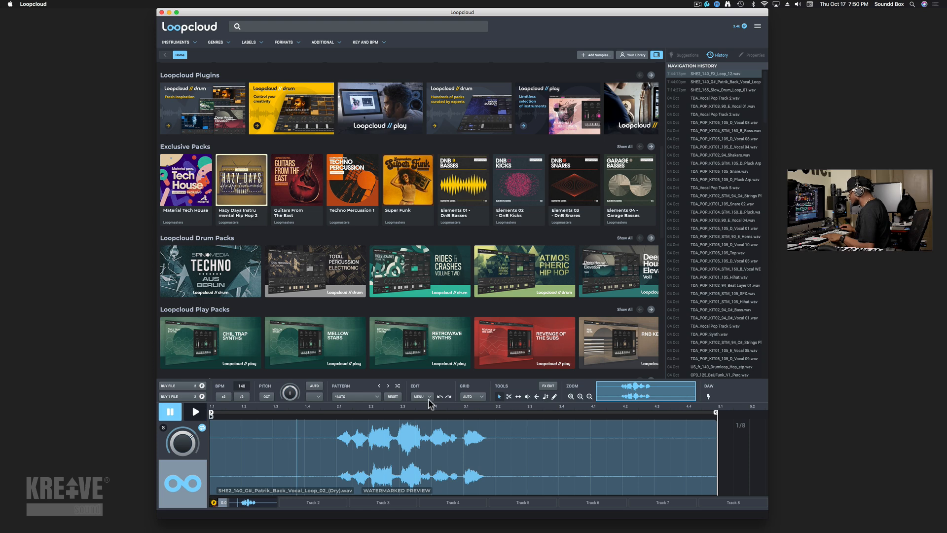
left_click(448, 397)
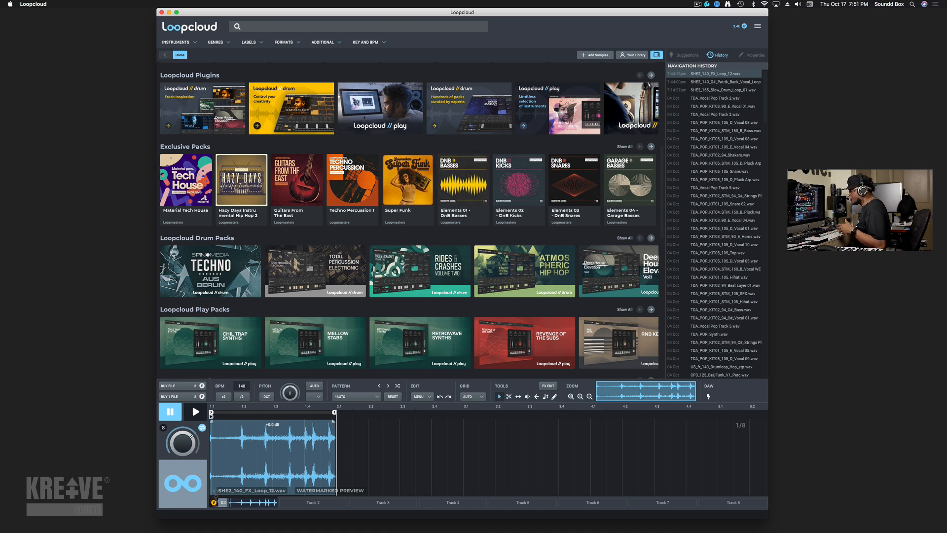
Step: Select the empty Track 2, play the Techno Percussion 1 pack demo, and open the pack's sample list
left_click(301, 502)
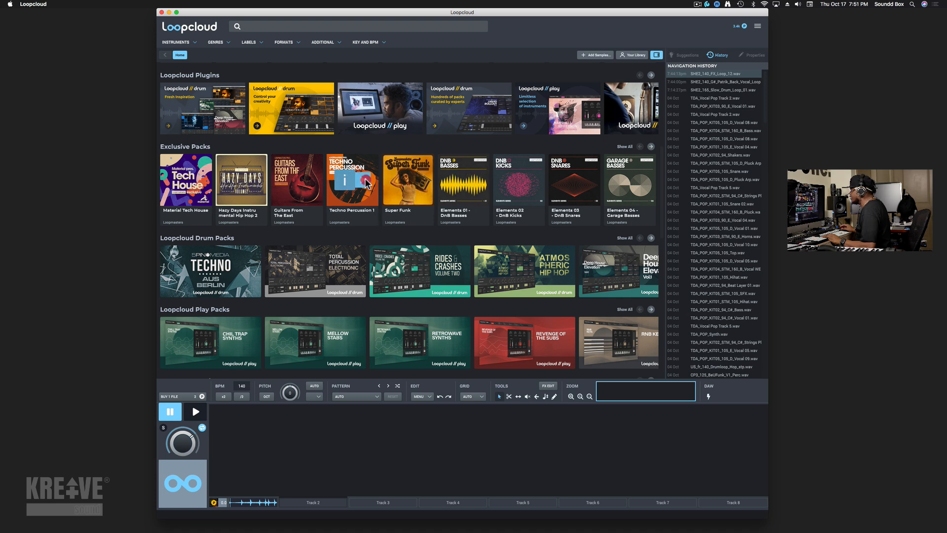
left_click(364, 181)
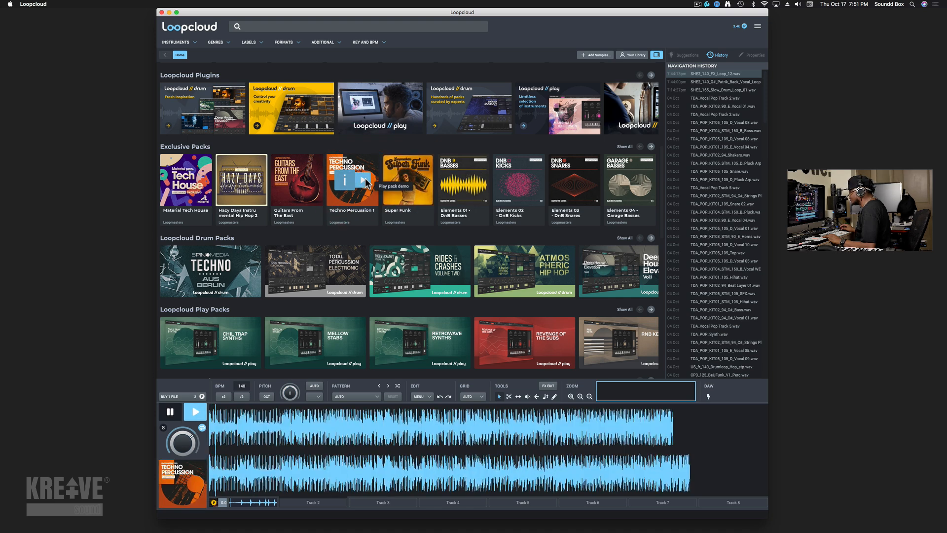
left_click(370, 202)
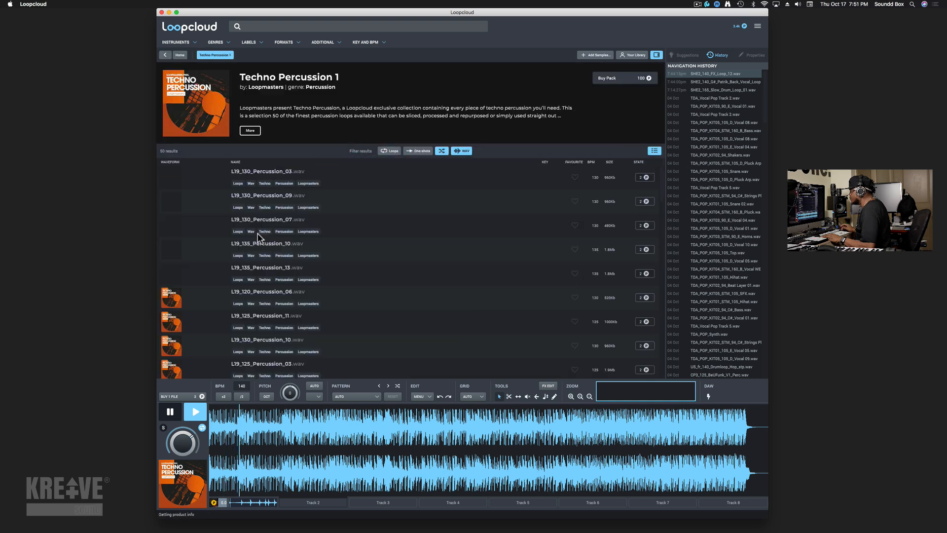
Step: Audition L19_135_Percussion_12.wav on Track 2 together with the first track's loop, and pause playback
scroll(192, 286, "down", 5)
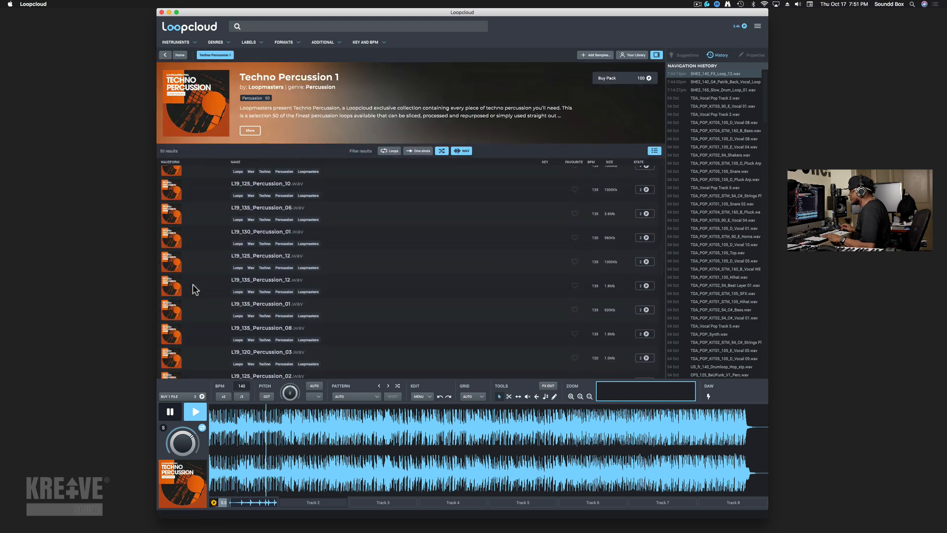
left_click(205, 293)
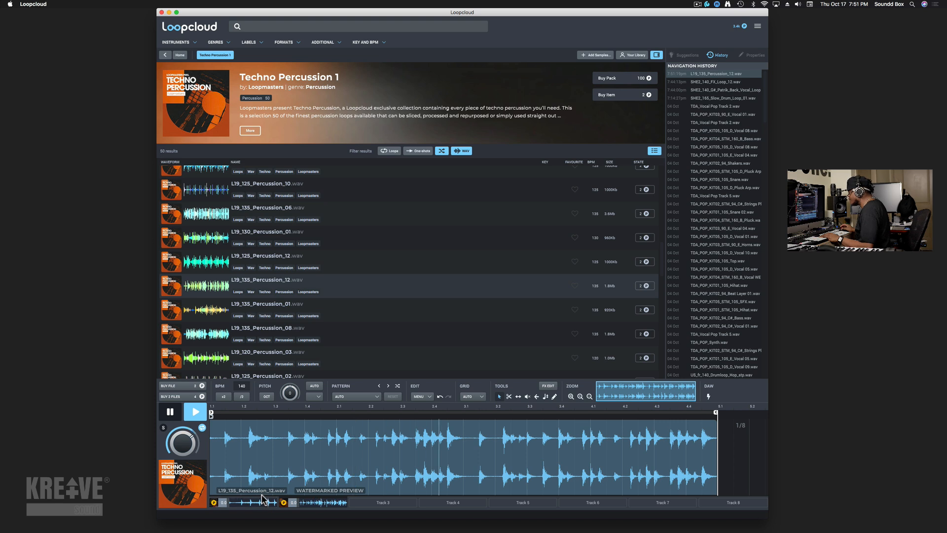
key("space")
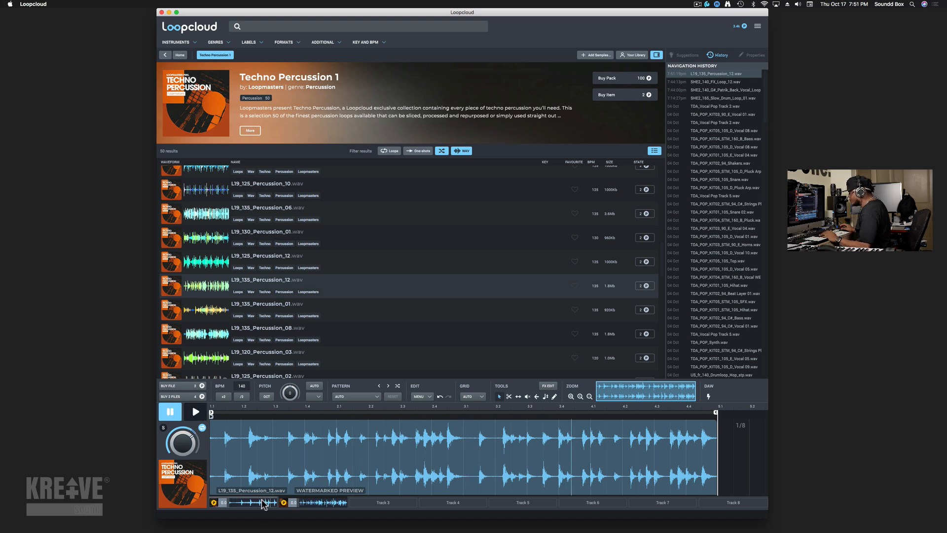
Step: Select the first track, toggle its mute on and off, leave it muted, and resume playback
right_click(262, 500)
left_click(260, 499)
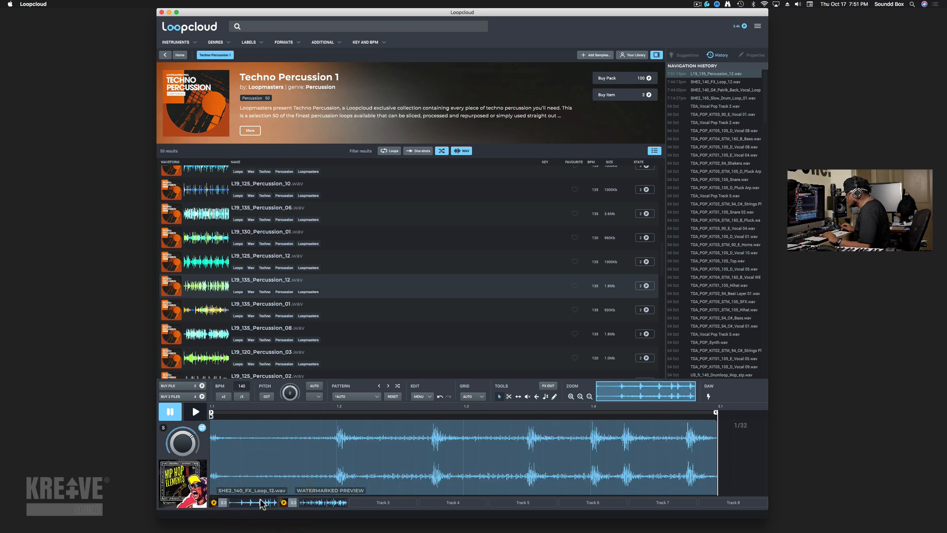
right_click(262, 501)
right_click(251, 501)
left_click(271, 502)
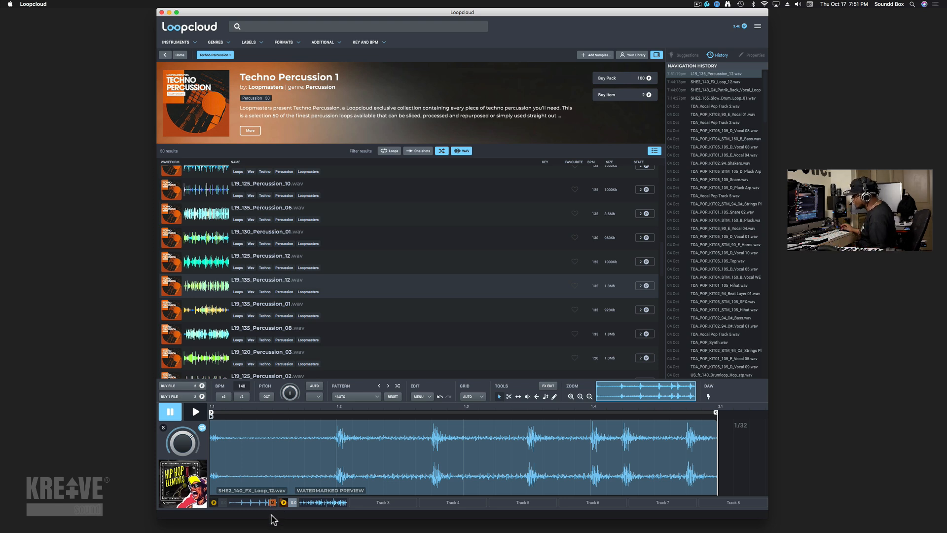
left_click(273, 502)
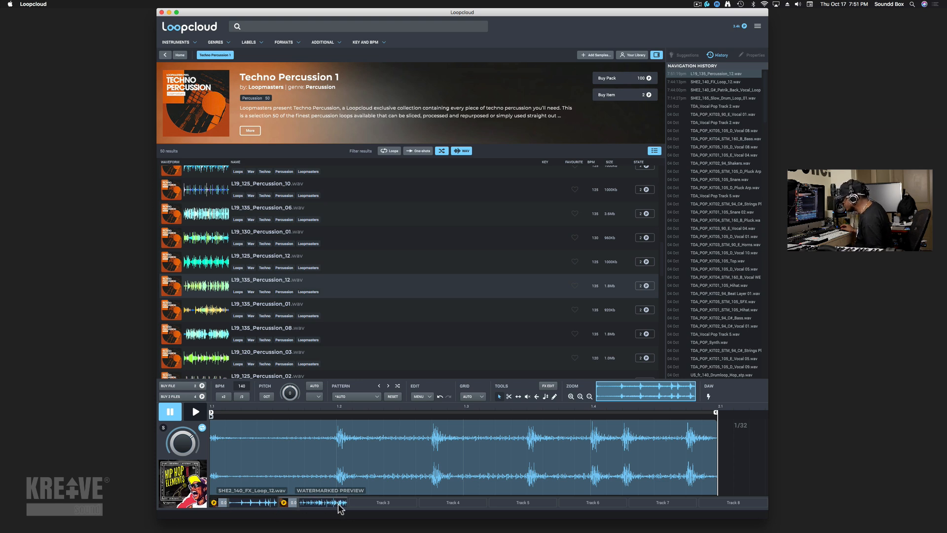
left_click(273, 502)
key("space")
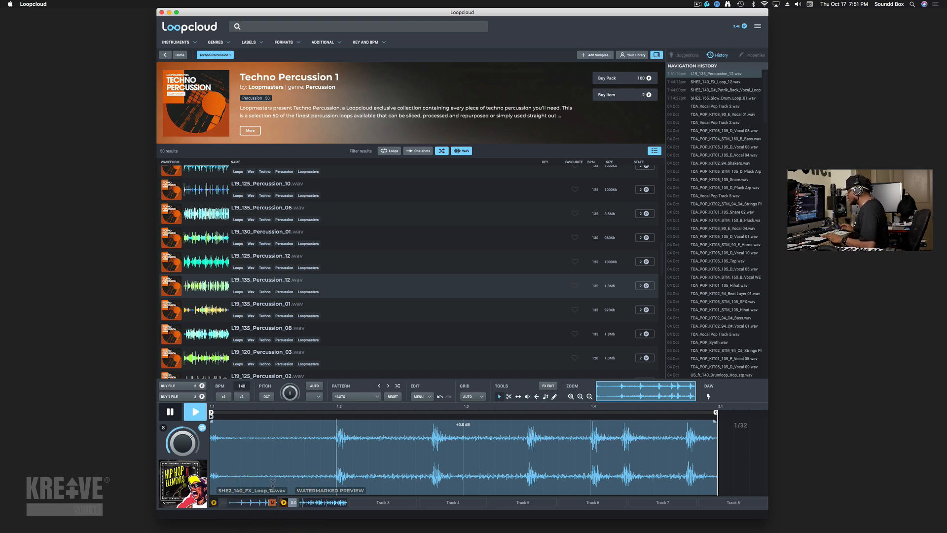
Step: Audition other Techno Percussion 1 loops on Track 2, load L19_120_Percussion_08.wav, and pause playback
left_click(321, 503)
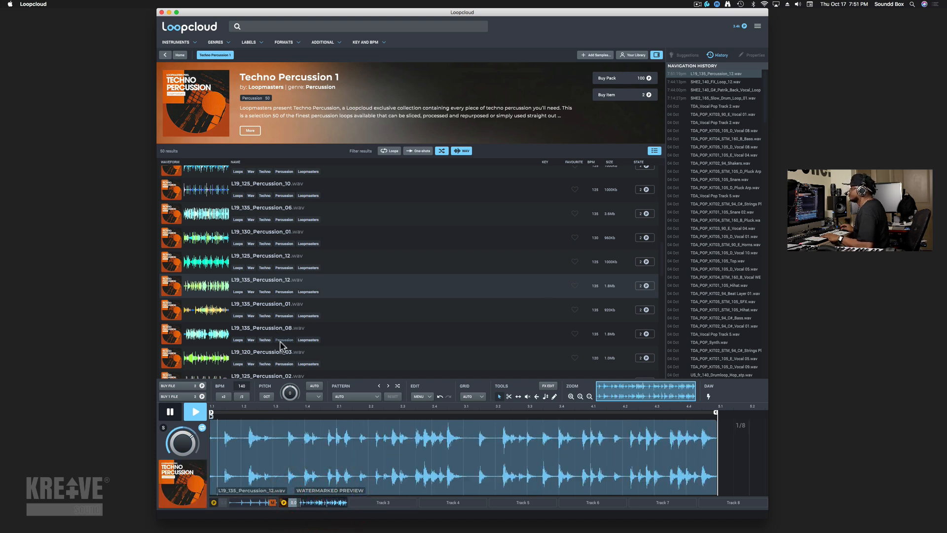
left_click(176, 310)
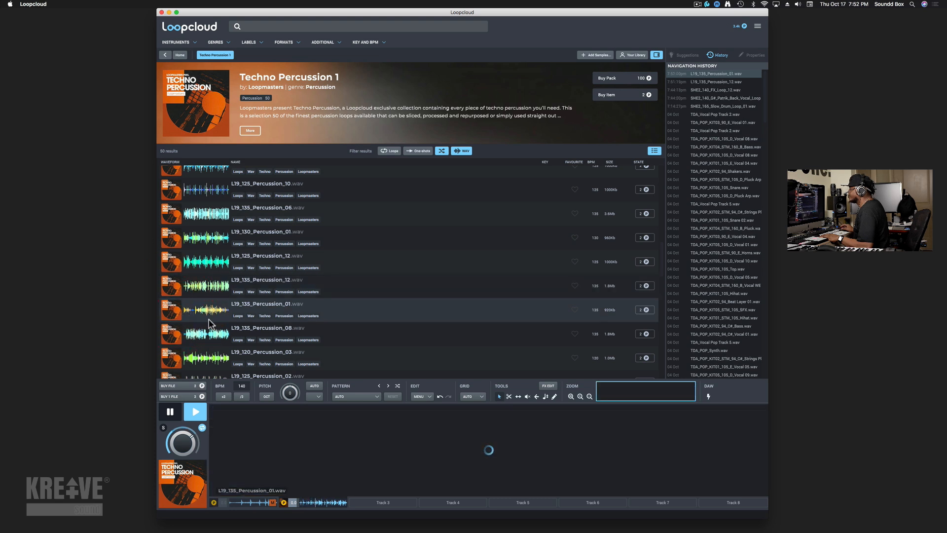
left_click(176, 339)
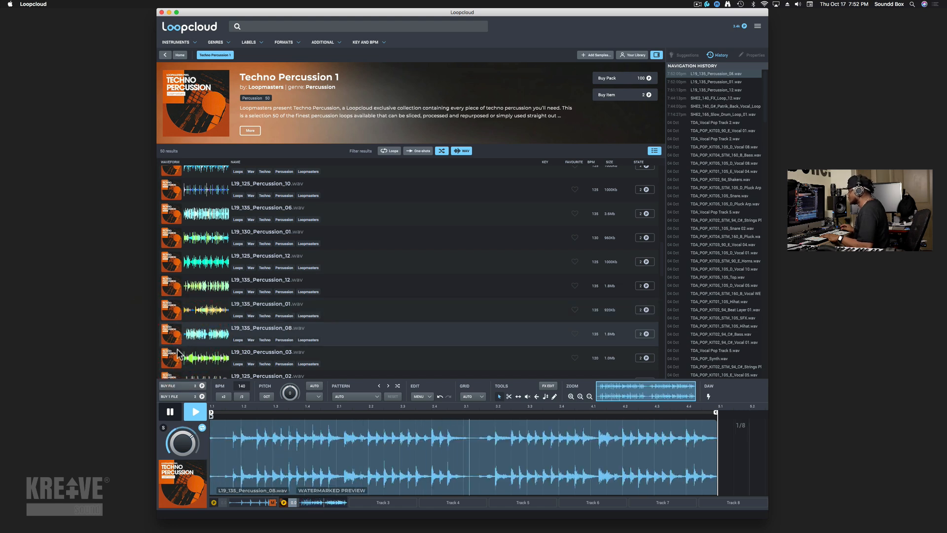
left_click(177, 353)
scroll(195, 305, "down", 5)
left_click(175, 291)
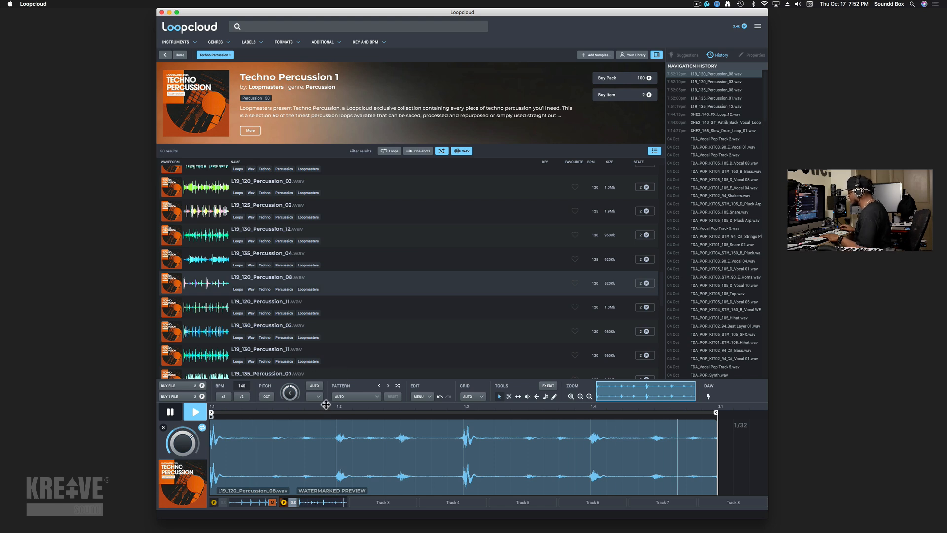
key("space")
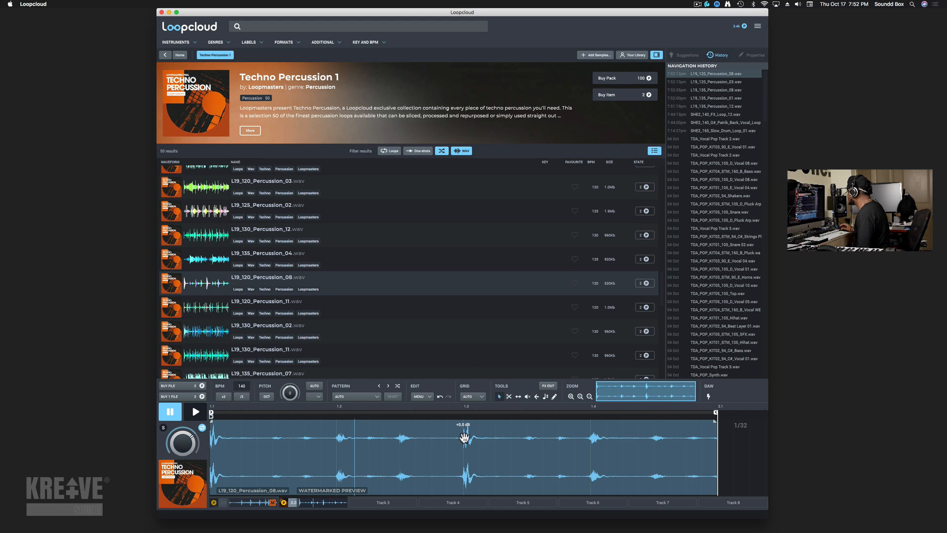
Step: Shorten Track 2's loop range so it ends at 1.3, and play the shortened loop briefly
left_click_drag(716, 413, 475, 424)
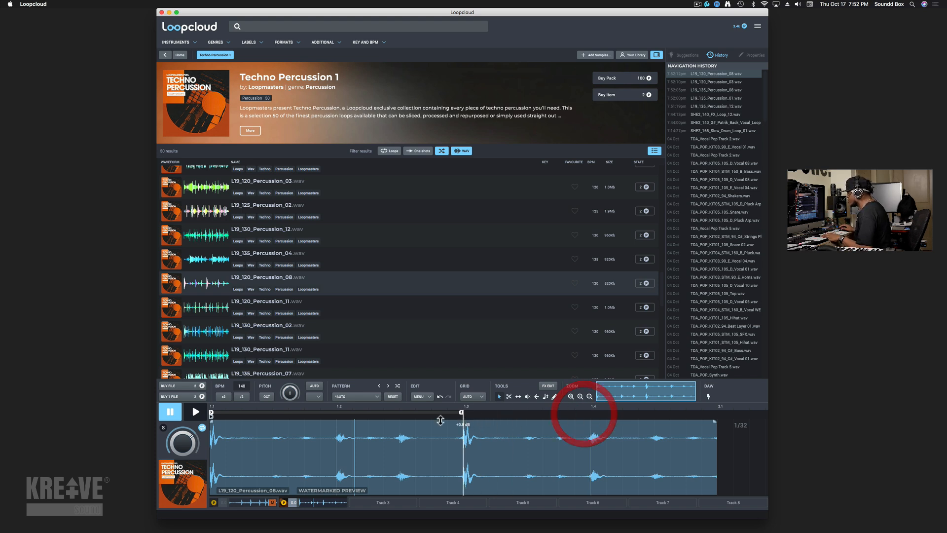
key("space")
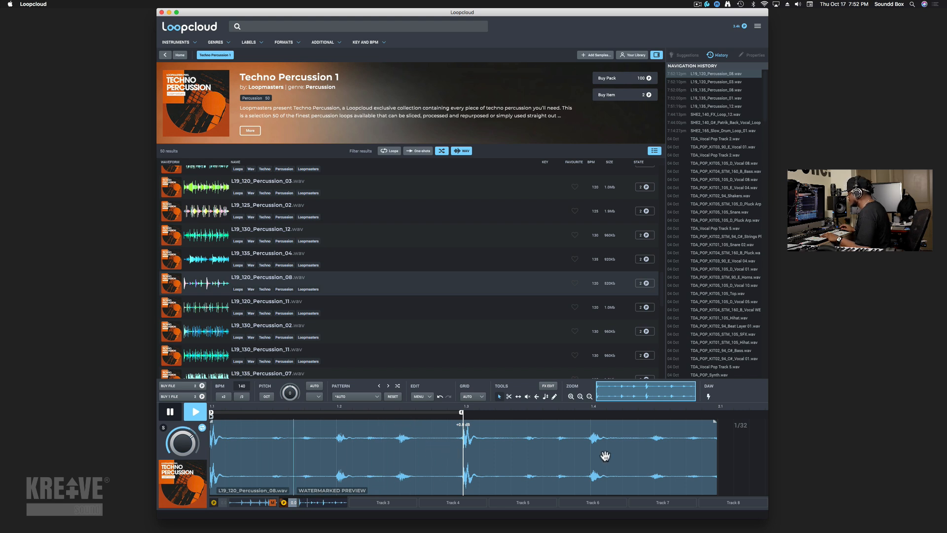
key("space")
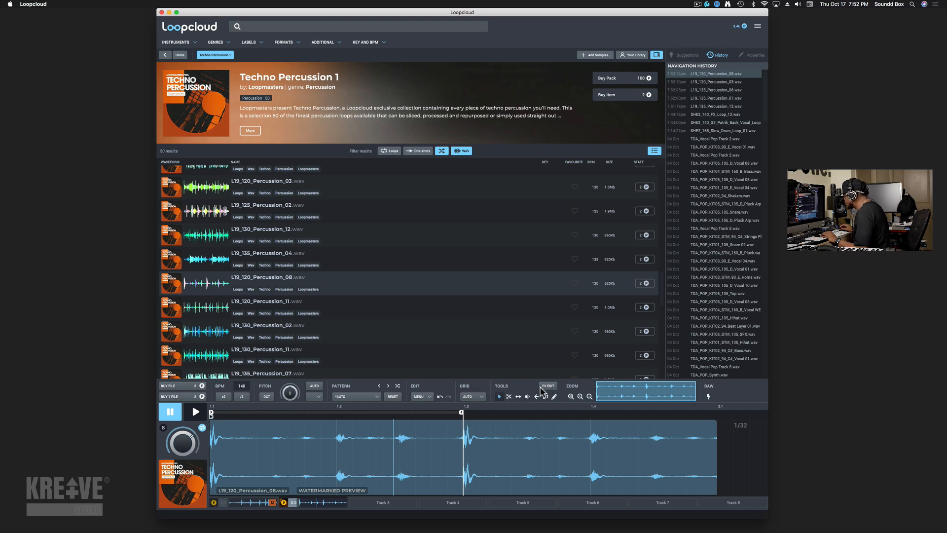
Step: Split the percussion sample at 1.3, delete its second half, and play the remaining half
left_click(509, 396)
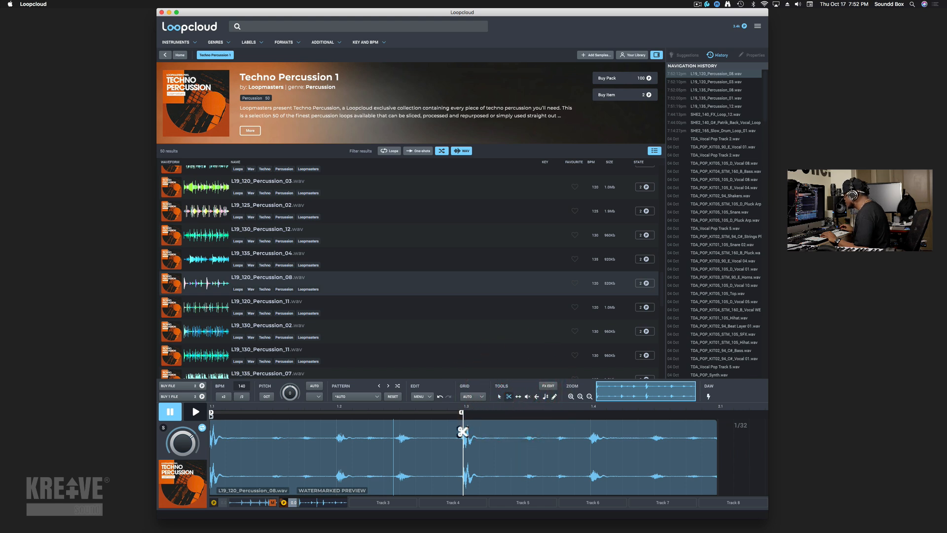
left_click(460, 432)
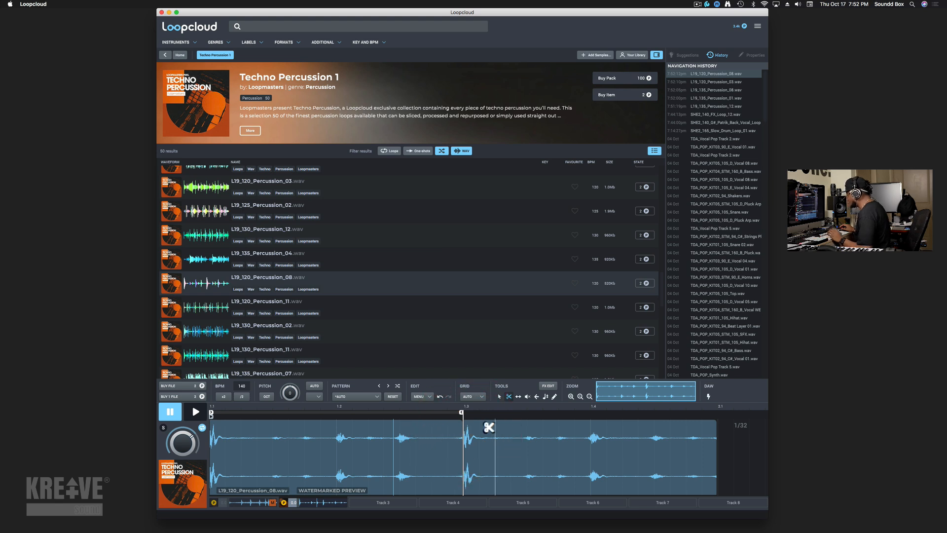
left_click(499, 397)
left_click(496, 431)
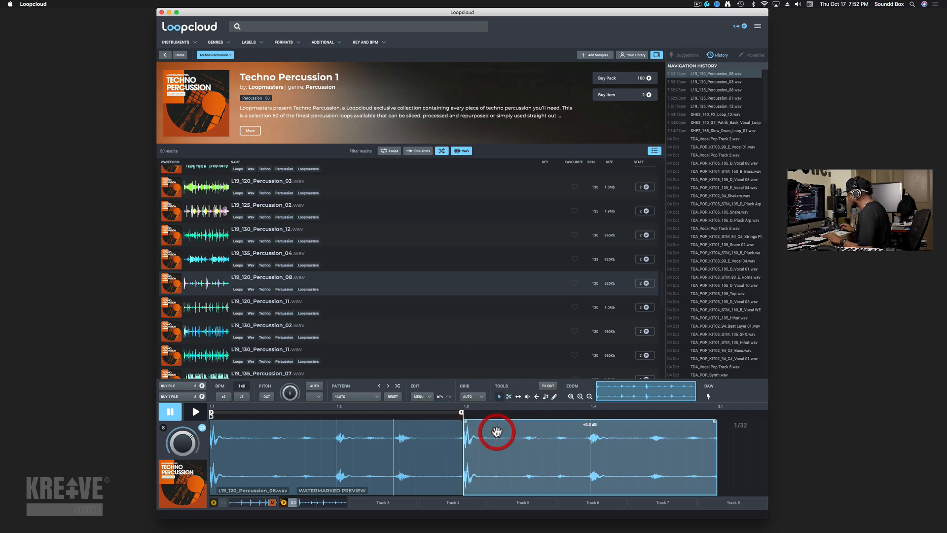
key("Delete")
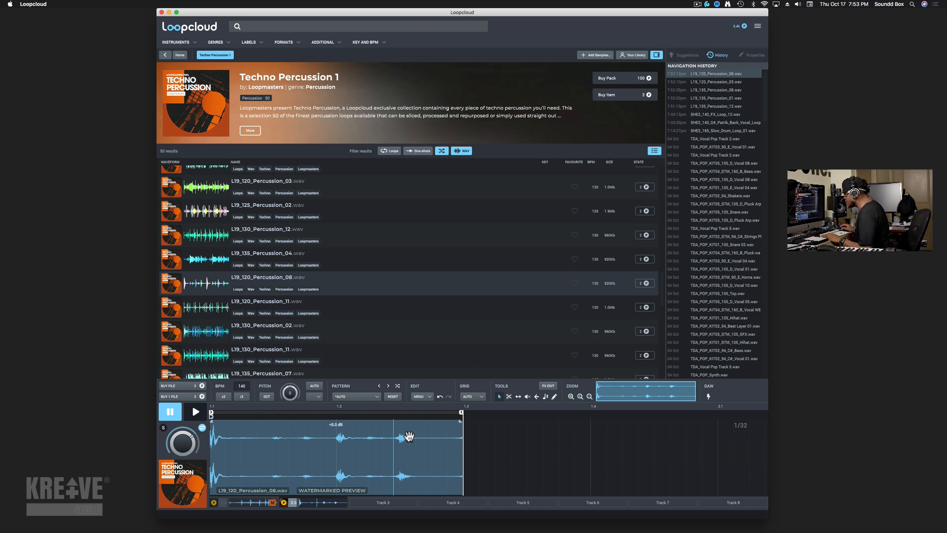
key("space")
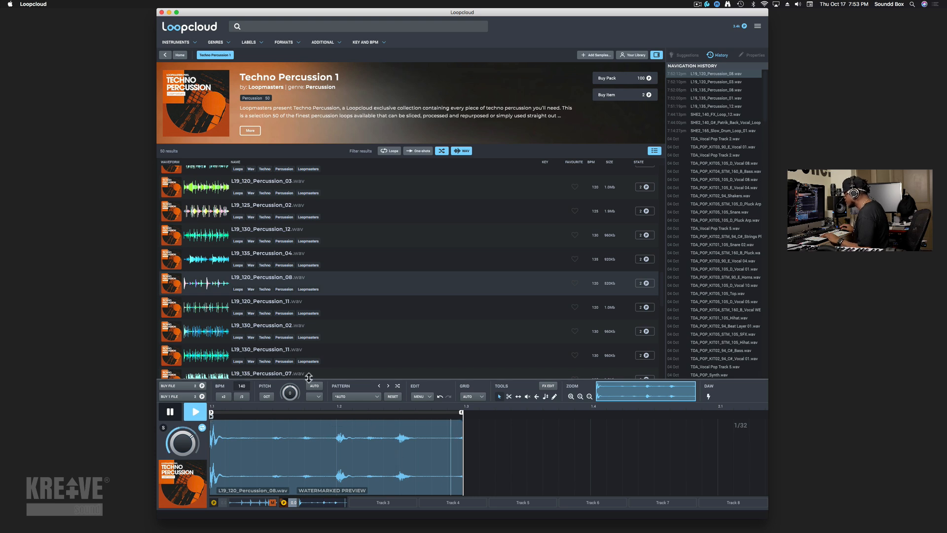
Step: Show the effects editor for Track 2 and add the Dark preset of the Filter effect
left_click(548, 386)
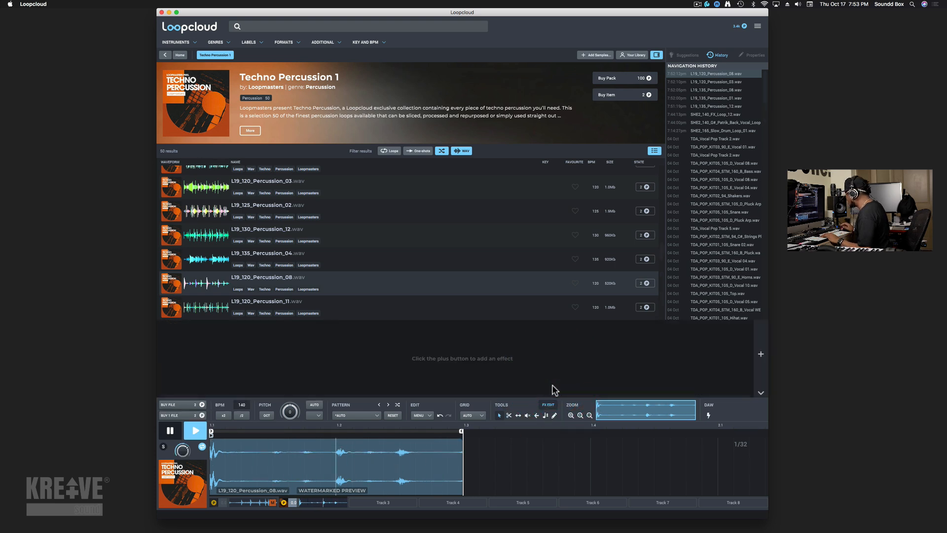
left_click(761, 354)
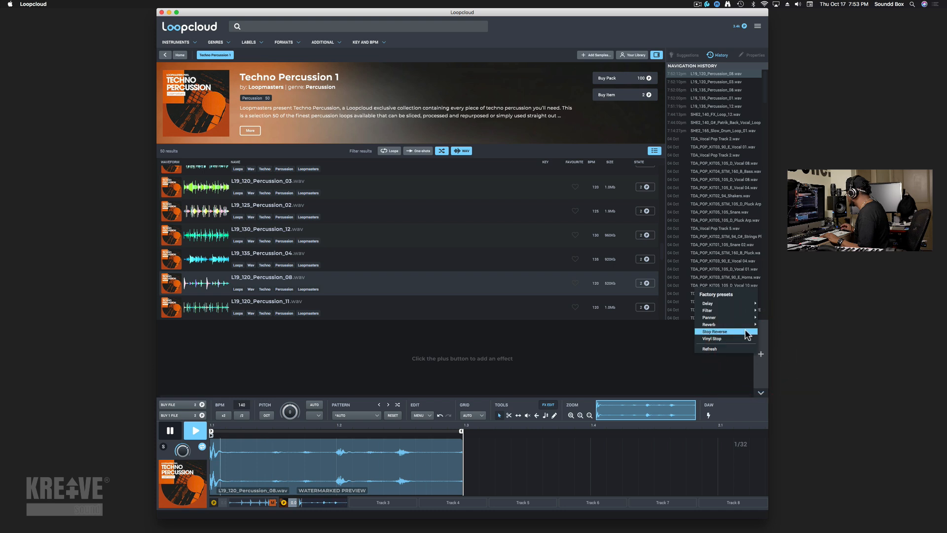
mouse_move(730, 310)
mouse_move(775, 296)
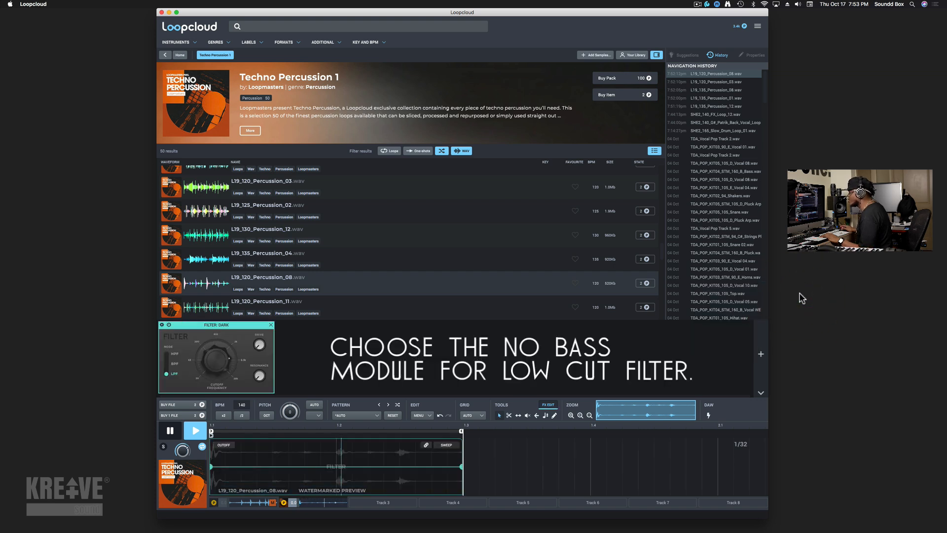
Step: Set the Filter's mode to HPF and adjust its cutoff frequency while the loop plays
left_click(167, 353)
mouse_move(215, 362)
left_mouse_down()
mouse_move(215, 392)
mouse_move(213, 365)
left_mouse_up()
left_click(215, 364)
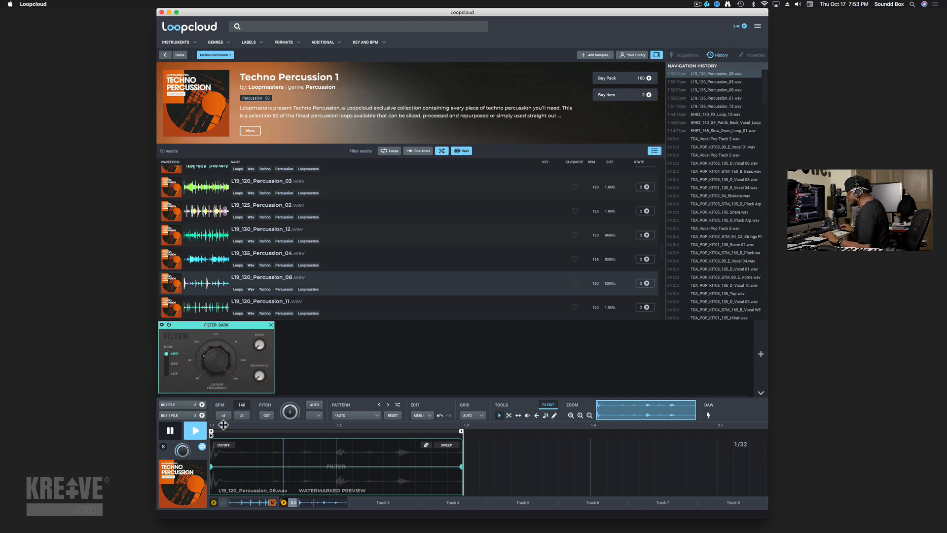
Step: Unmute Track 1, select it for editing and show its effects editor
left_click(274, 503)
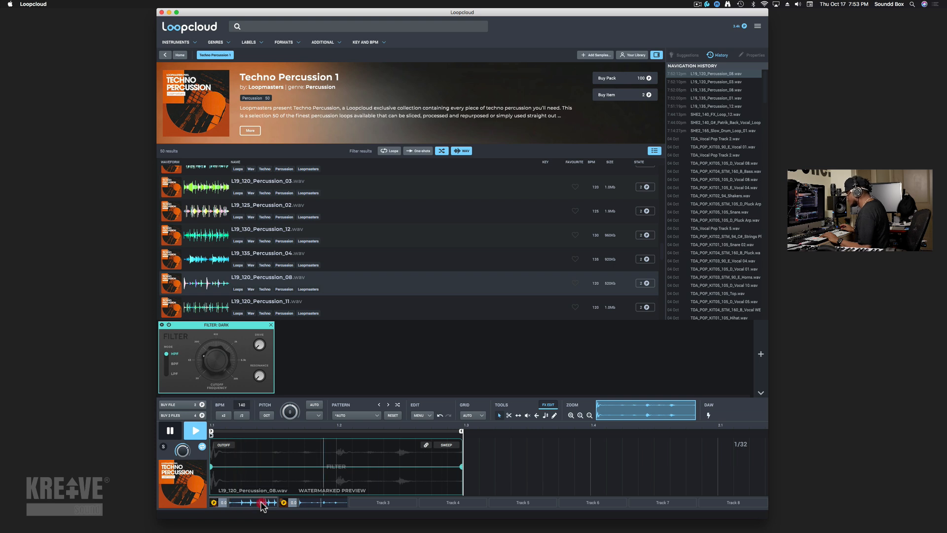
left_click(262, 503)
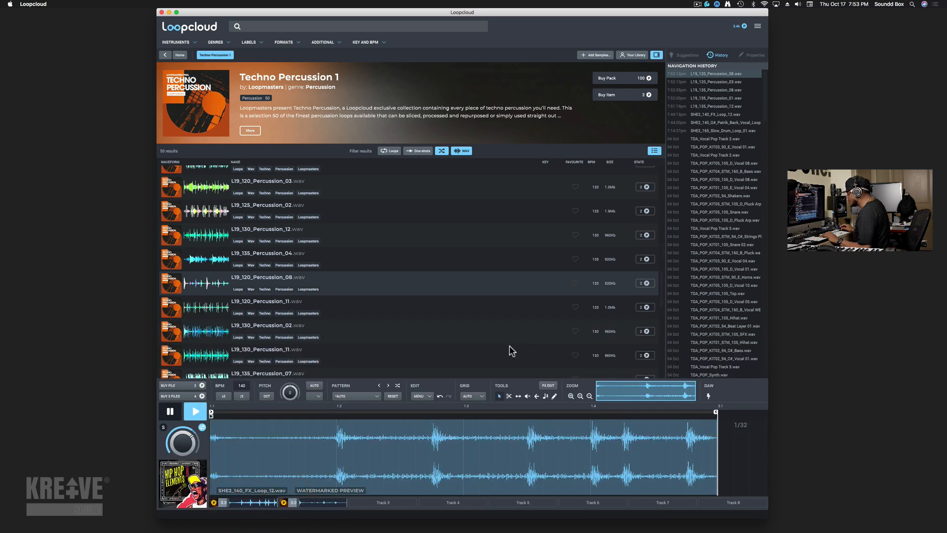
left_click(548, 386)
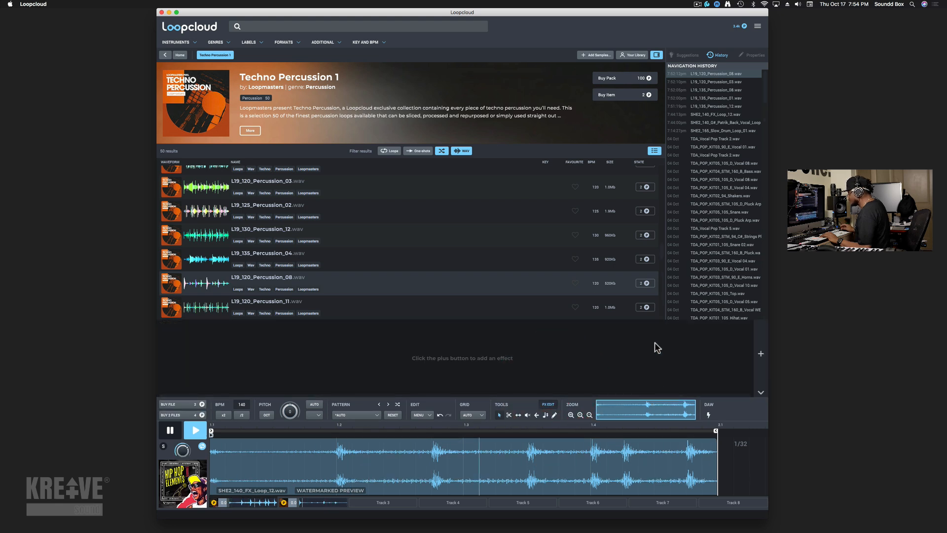
Step: Add the Filter effect to Track 1 with the Sweep up preset from the Sweeps category
left_click(760, 354)
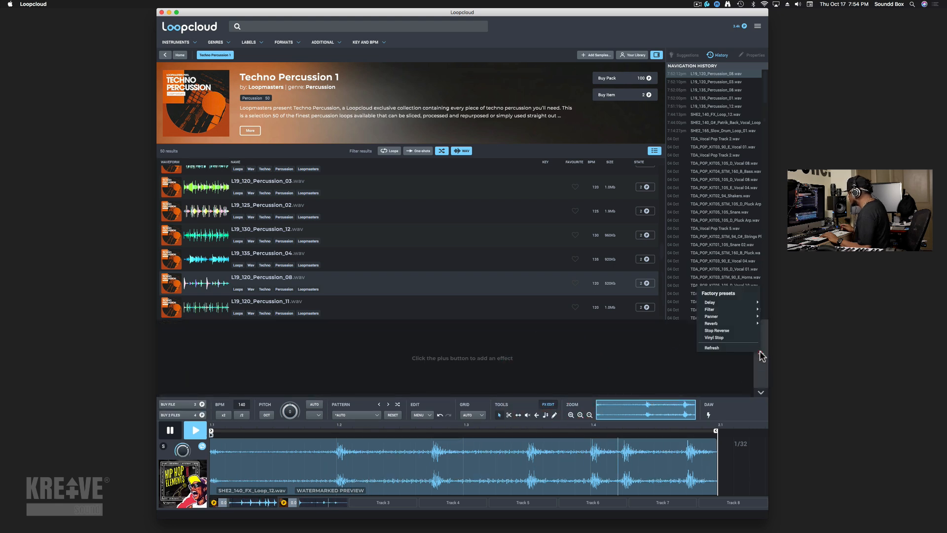
mouse_move(723, 307)
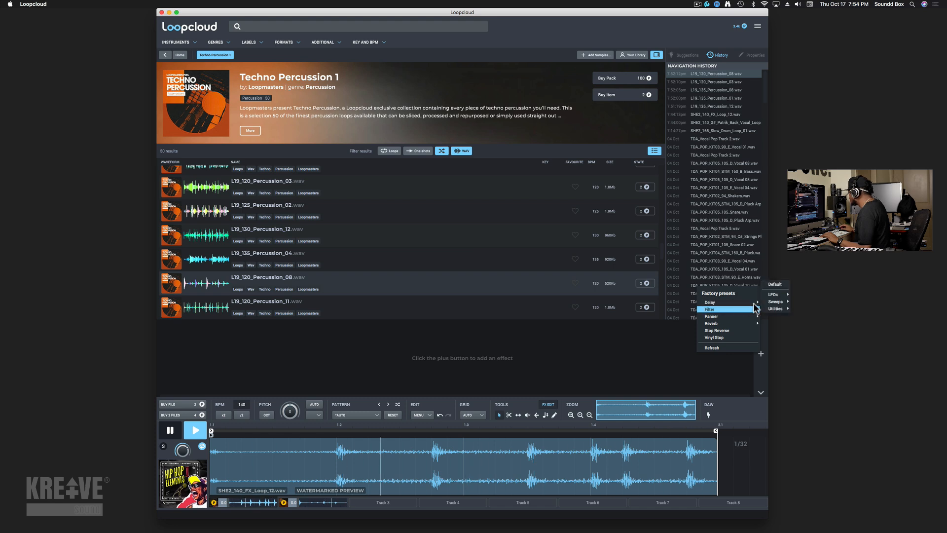
mouse_move(775, 307)
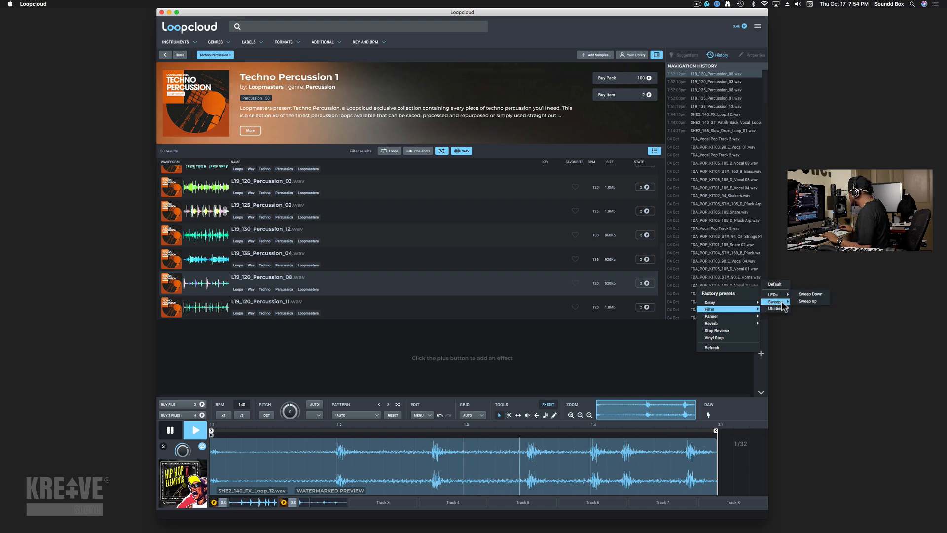
left_click(811, 301)
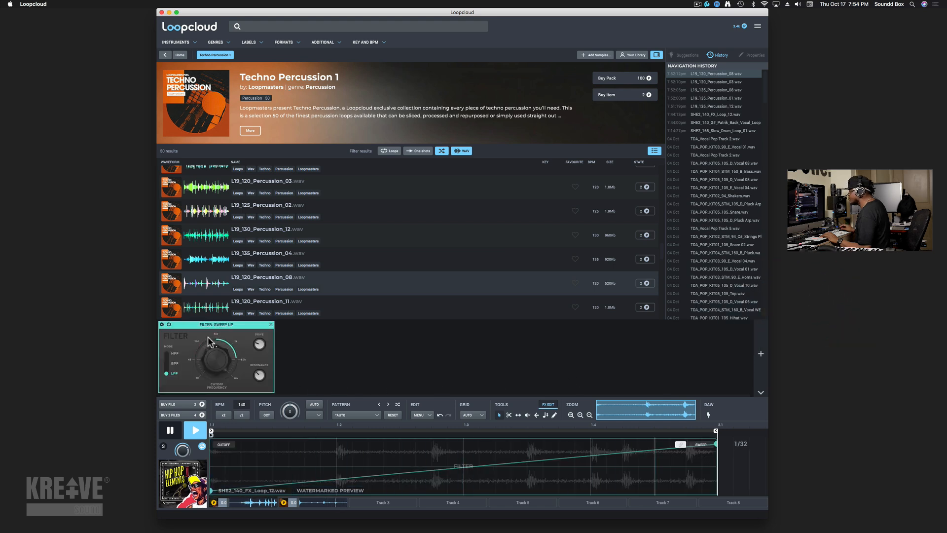
Step: Adjust the cutoff frequency of Track 1's Filter and switch its mode to HPF and finally BPF
left_click_drag(210, 328, 239, 346)
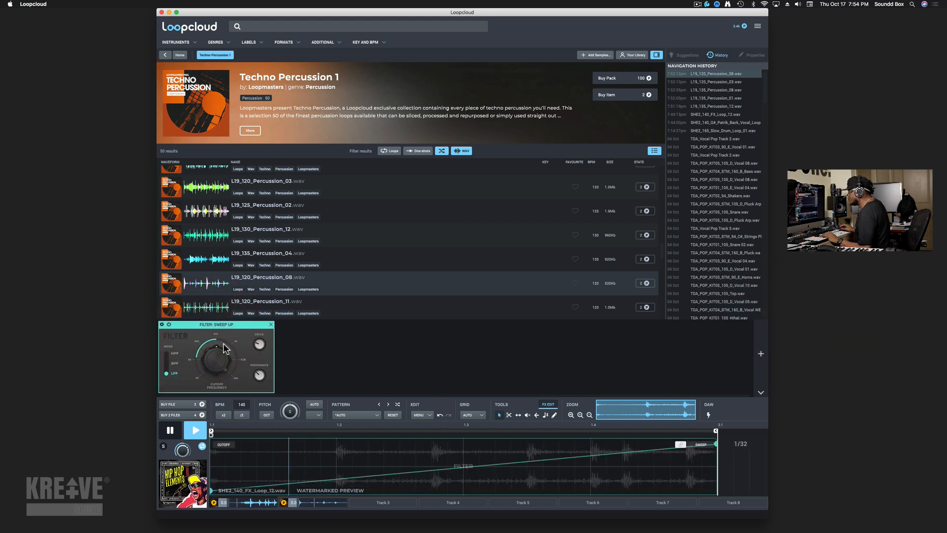
left_click(167, 354)
left_click(167, 363)
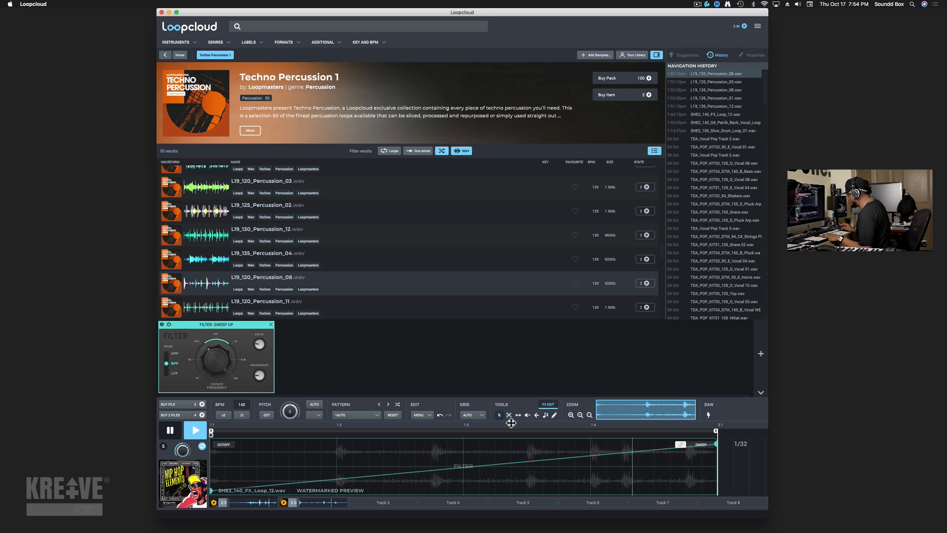
Step: Reverse the FX loop on Track 1 with the Reverse tool
left_click(537, 415)
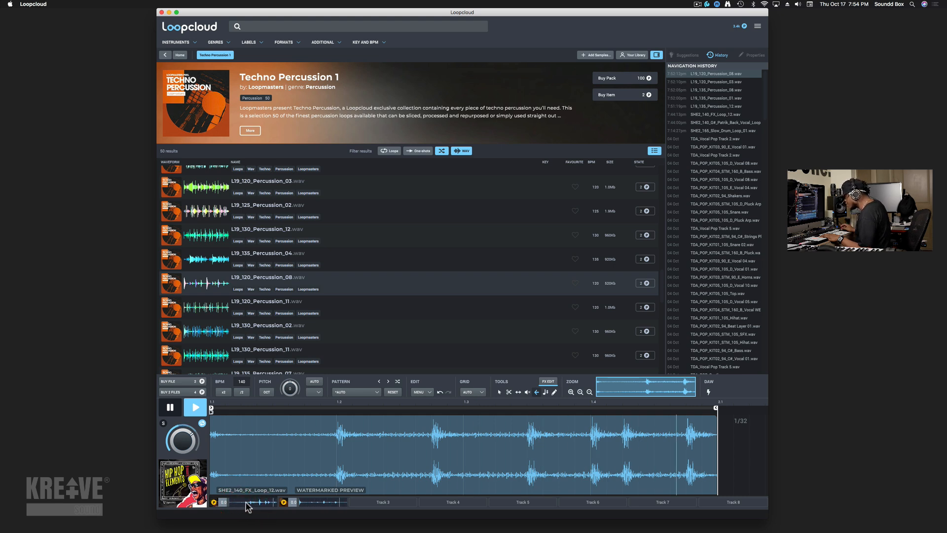
left_click(537, 393)
left_click(537, 452)
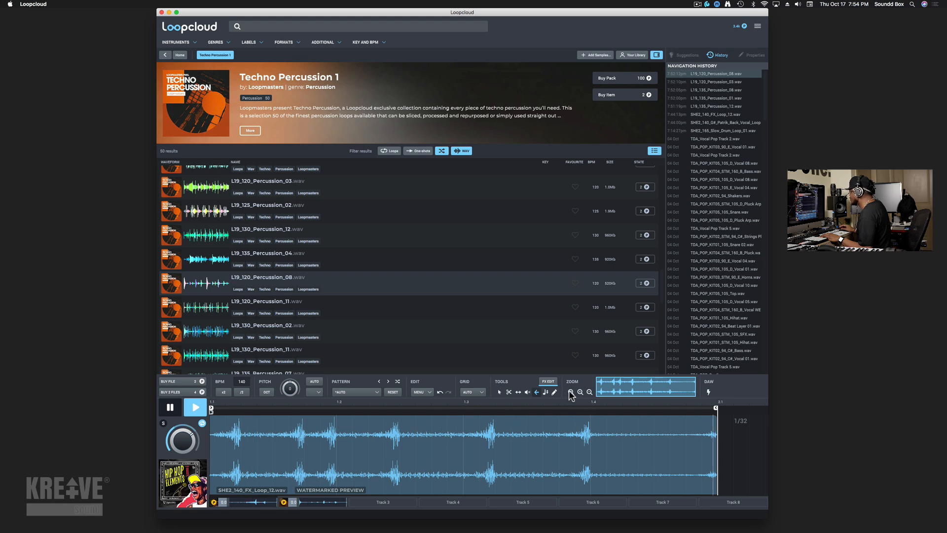
Step: Show Track 1's effects editor again, halve the loop's playback tempo and double it back
left_click(551, 382)
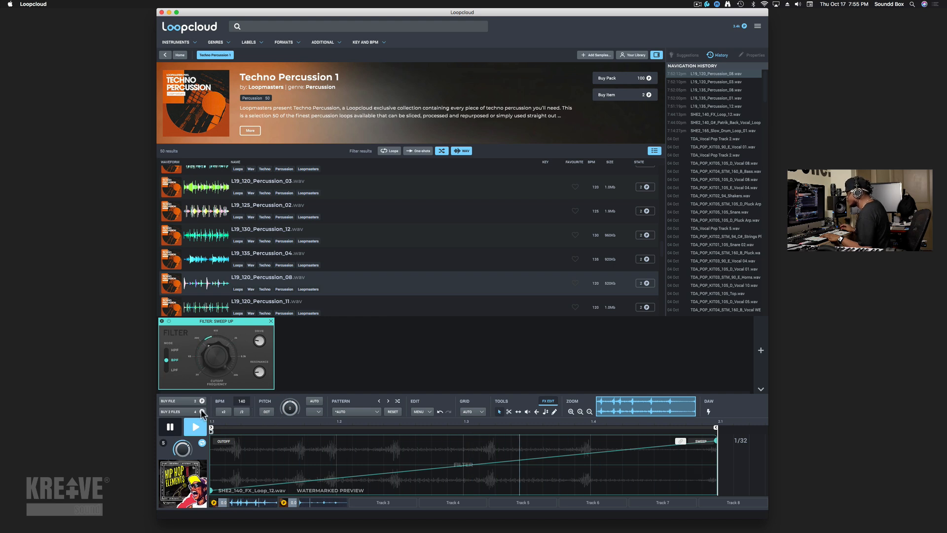
left_click(241, 411)
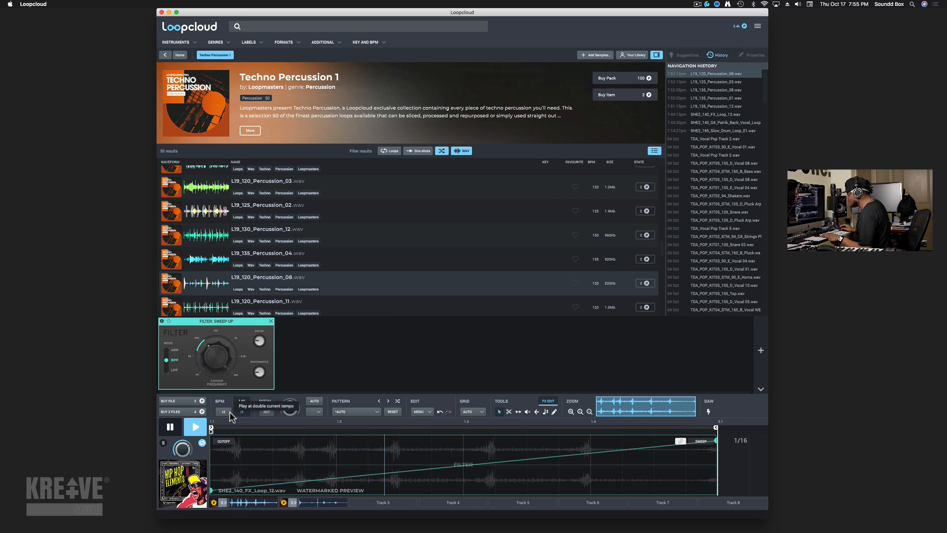
left_click(228, 411)
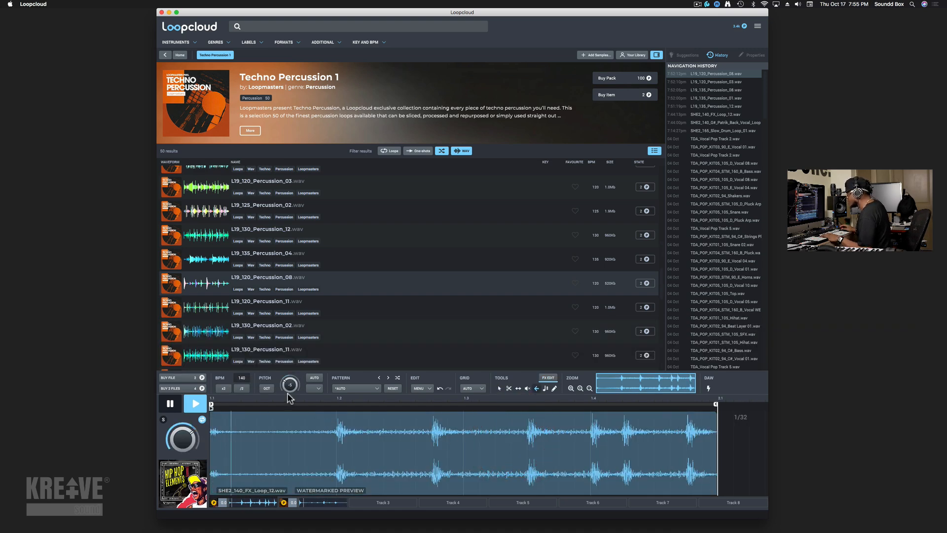
Step: Adjust the pitch of Track 1's FX loop and set its key to F
left_click_drag(290, 397, 292, 352)
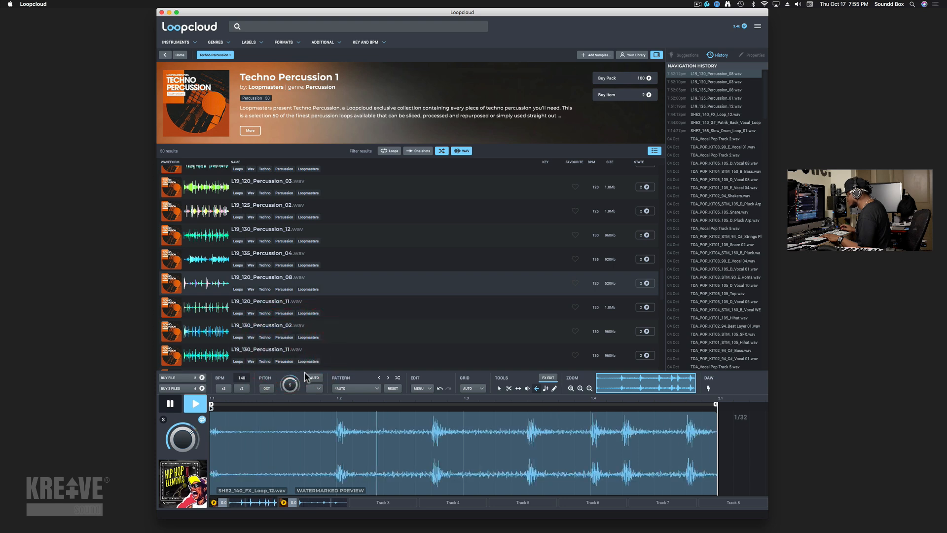
left_click(316, 388)
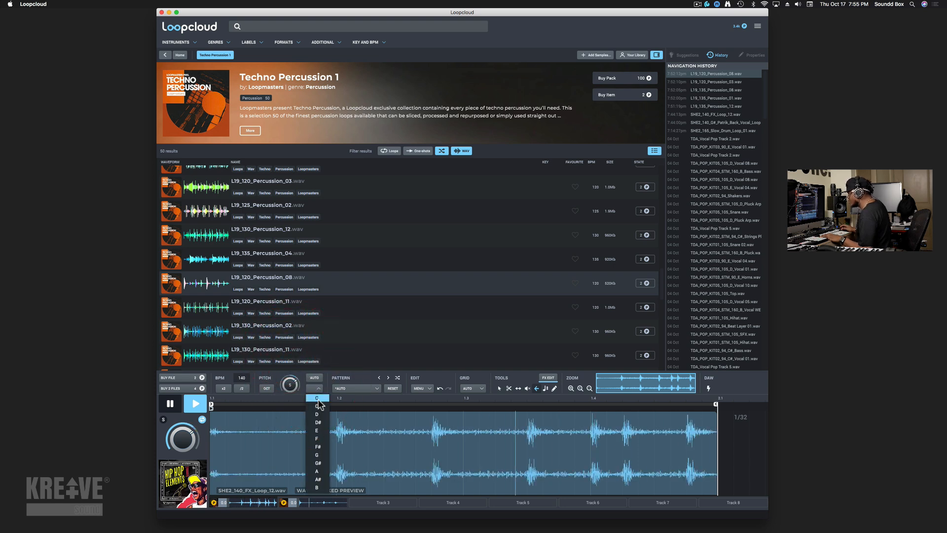
left_click(316, 438)
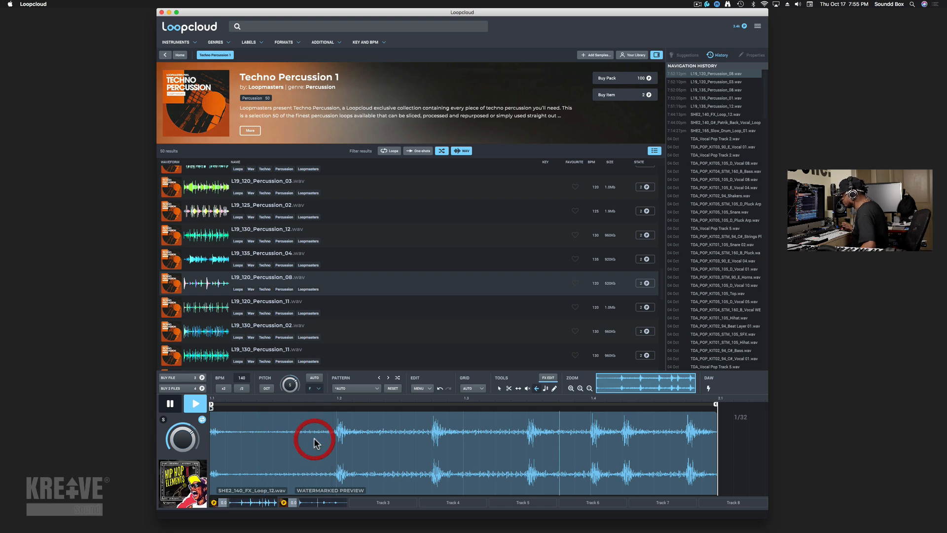
Step: Toggle Track 1's octave transposition up and down several times while the loop plays
left_click(265, 396)
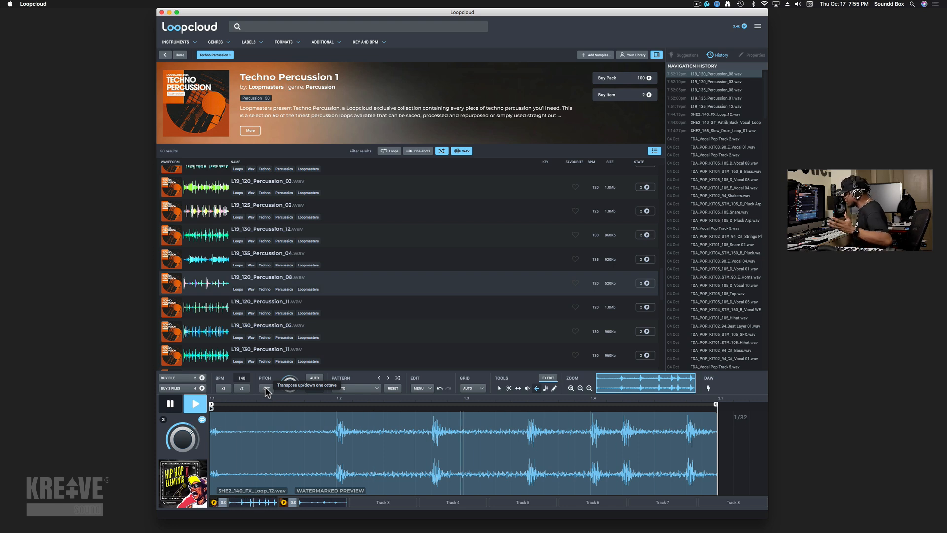
left_click(267, 393)
left_click(269, 393)
left_click(267, 391)
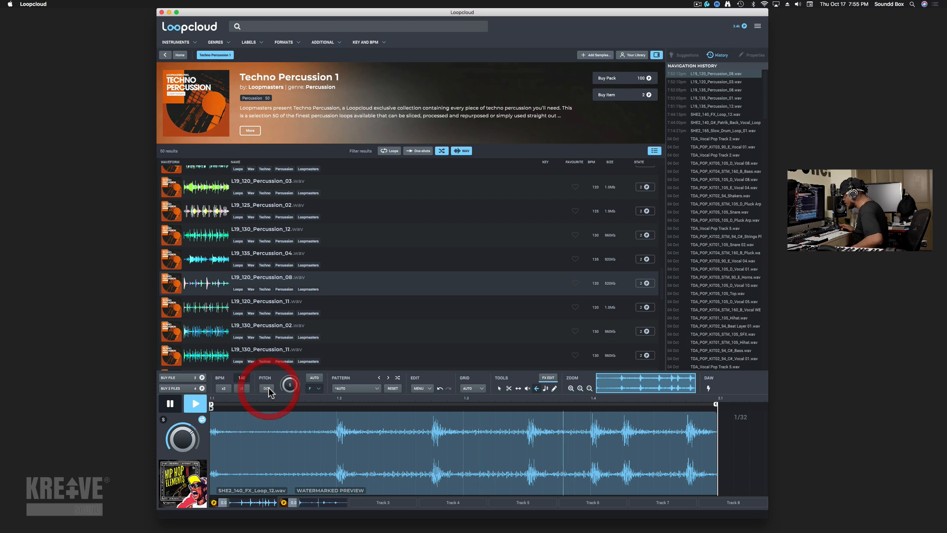
Step: Set the key of Track 1's FX loop to C and toggle its octave transposition
left_click(319, 389)
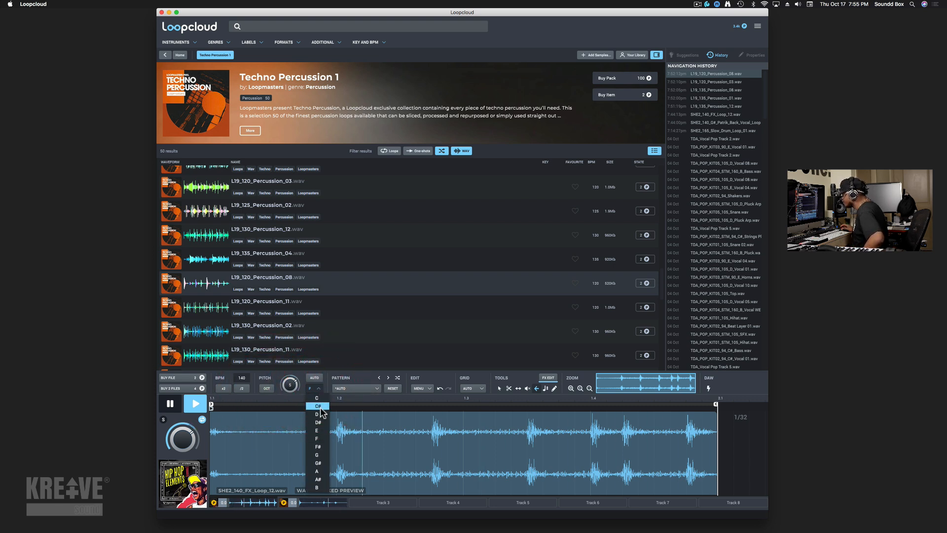
left_click(319, 398)
left_click(267, 390)
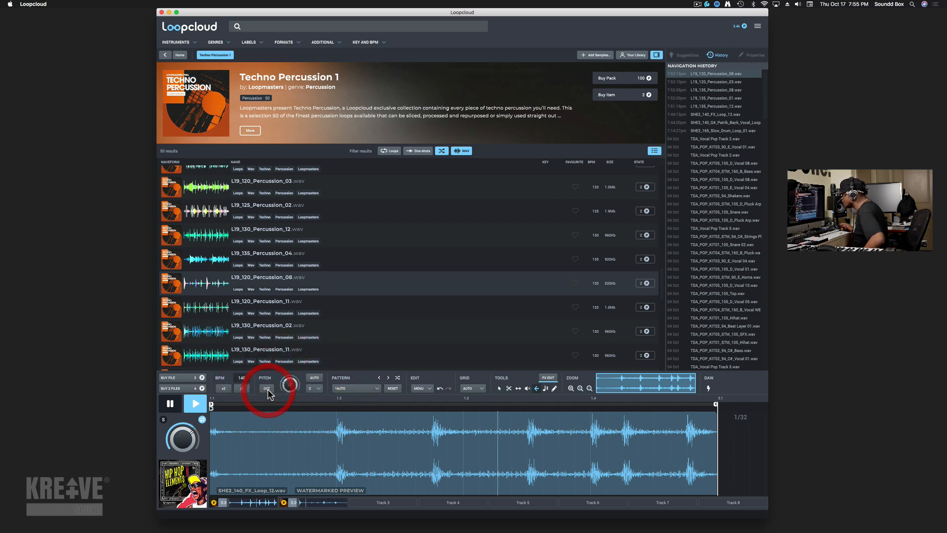
left_click(267, 390)
left_click(267, 390)
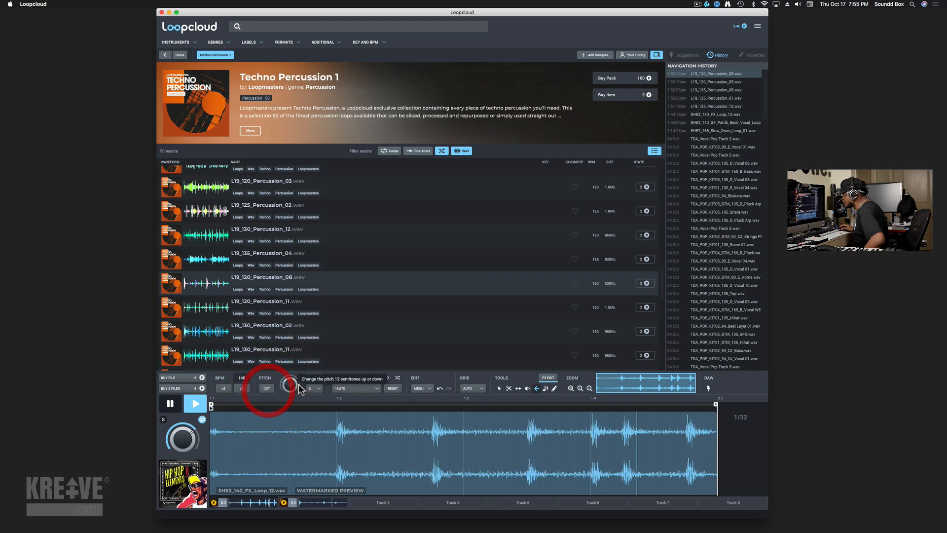
Step: Try octave transpositions on Track 1 and turn on automatic pitch matching
left_click(313, 384)
left_click(267, 390)
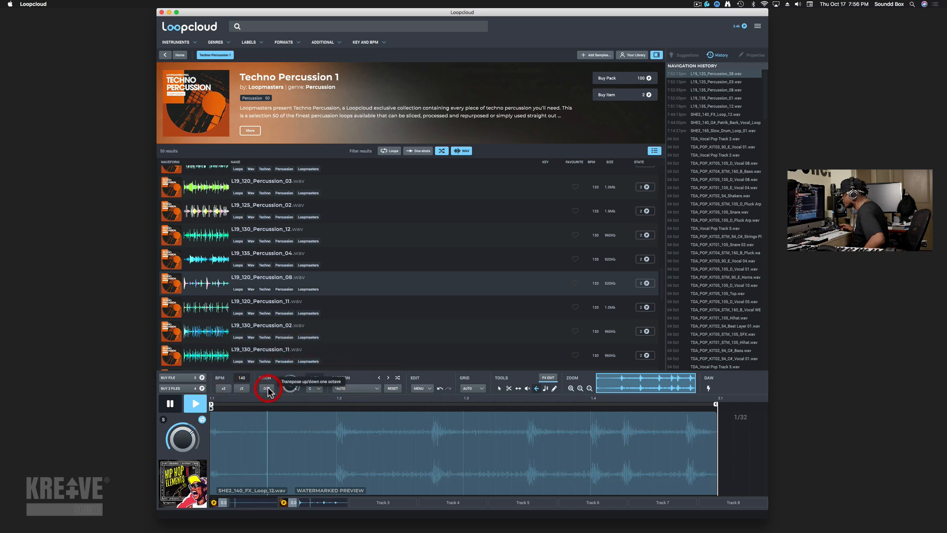
left_click(267, 390)
left_click(266, 390)
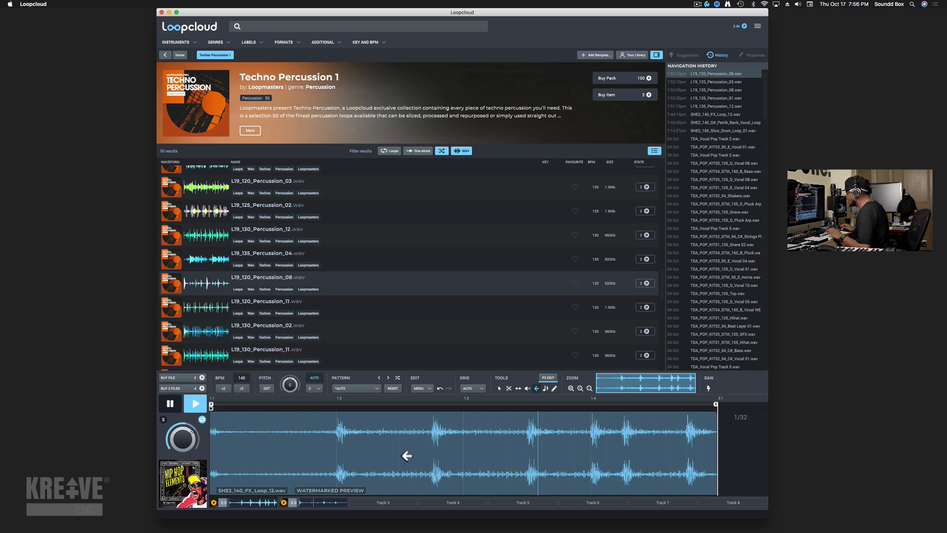
Step: Apply the Offbeat pattern from the Basics factory presets to Track 1 and play it
left_click(377, 389)
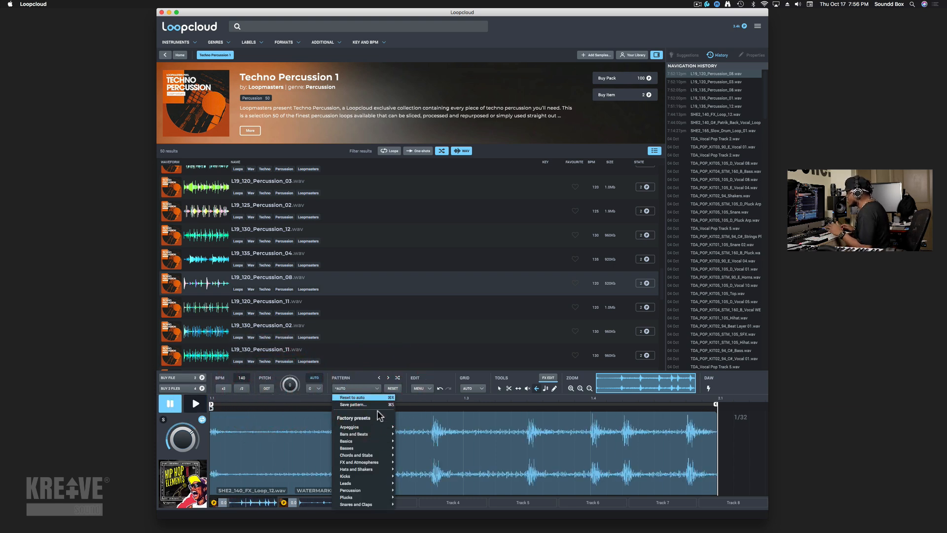
mouse_move(378, 443)
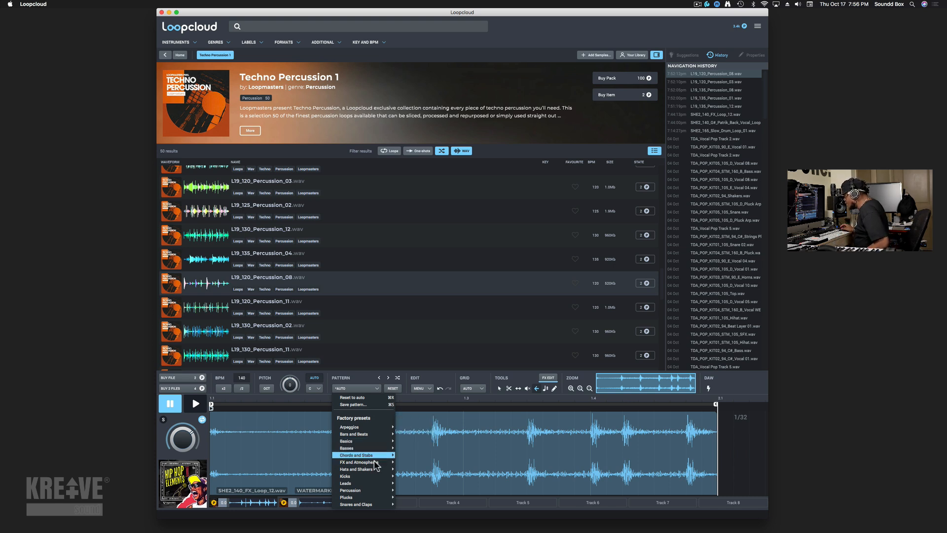
mouse_move(376, 471)
mouse_move(375, 441)
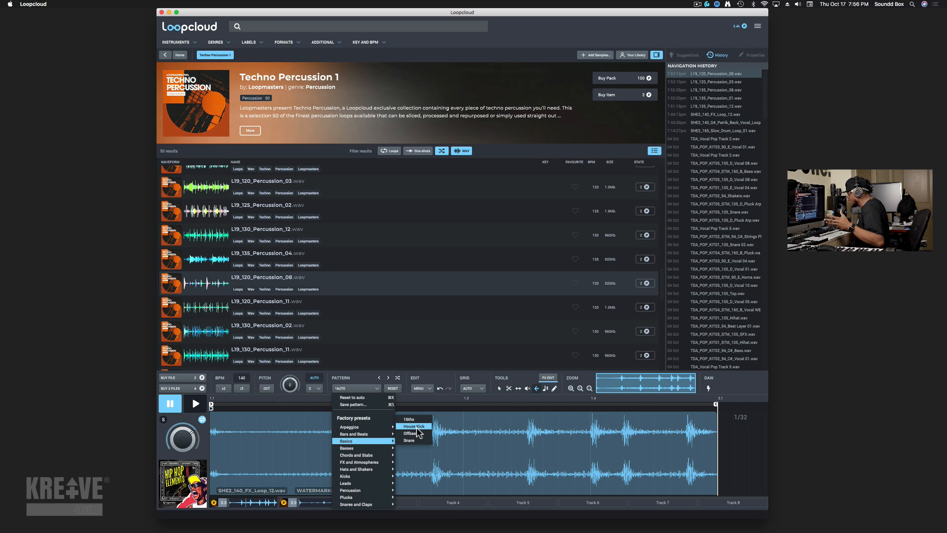
left_click(426, 437)
key("space")
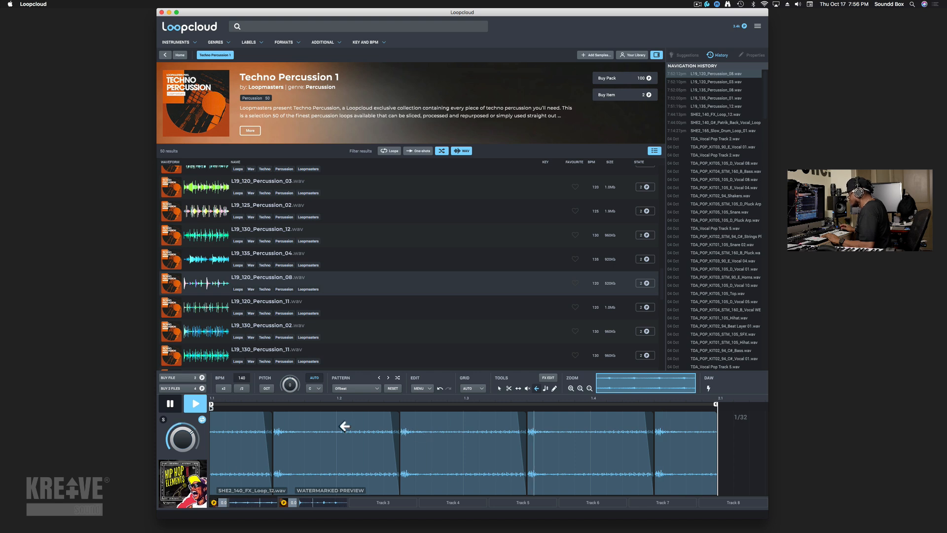
Step: Apply the Trap Kicks 4 pattern from the Kicks factory presets to Track 1, listen to it and stop playback
left_click(360, 391)
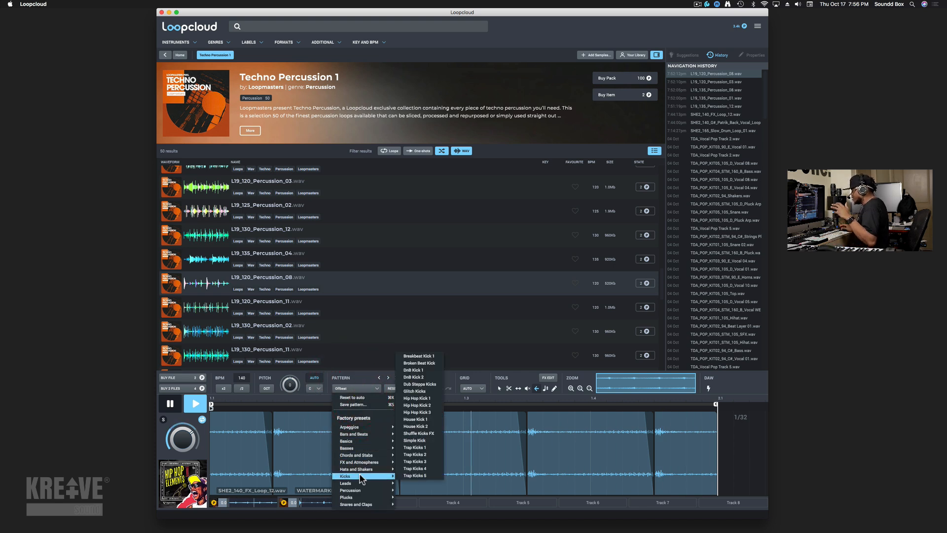
left_click(413, 468)
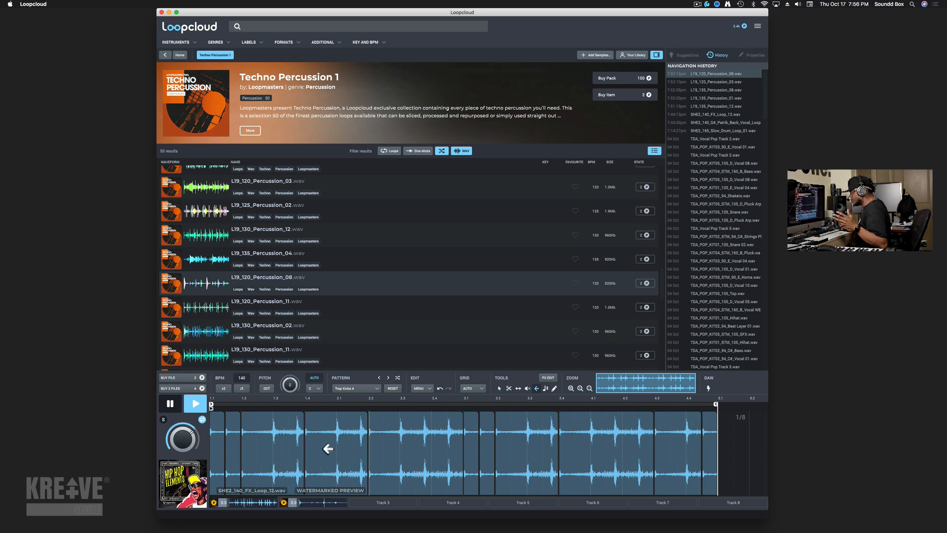
key("space")
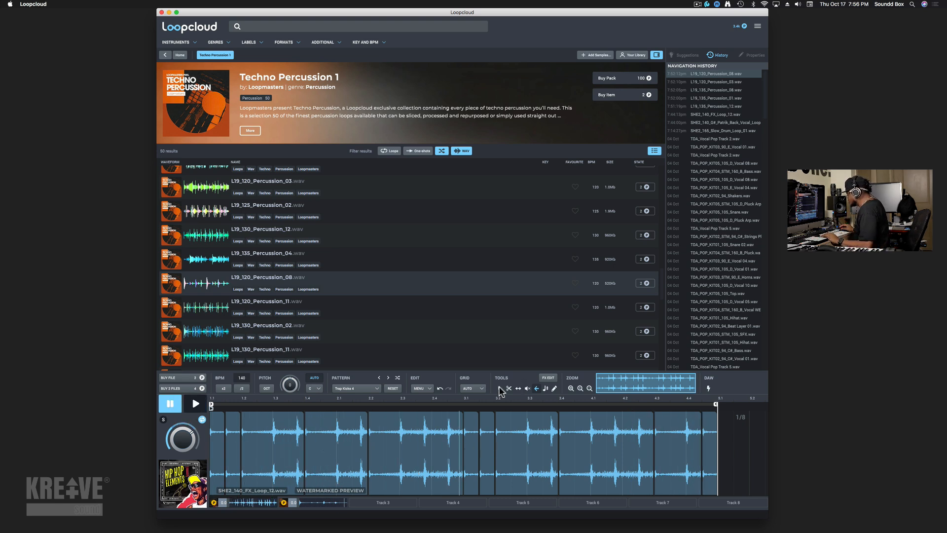
Step: Select individual slices of Track 1's Trap Kicks 4 pattern one at a time to show how the loop is divided
left_click(429, 454)
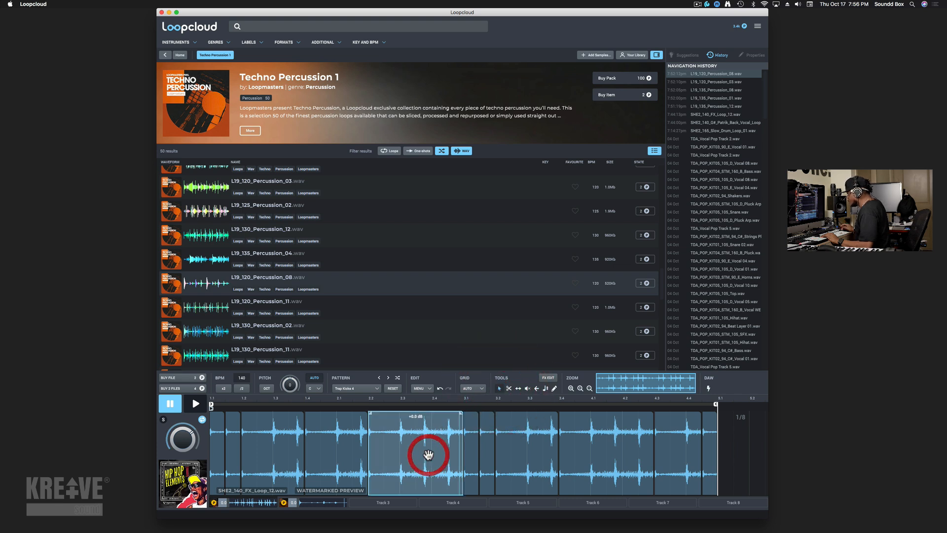
left_click(350, 451)
left_click(279, 453)
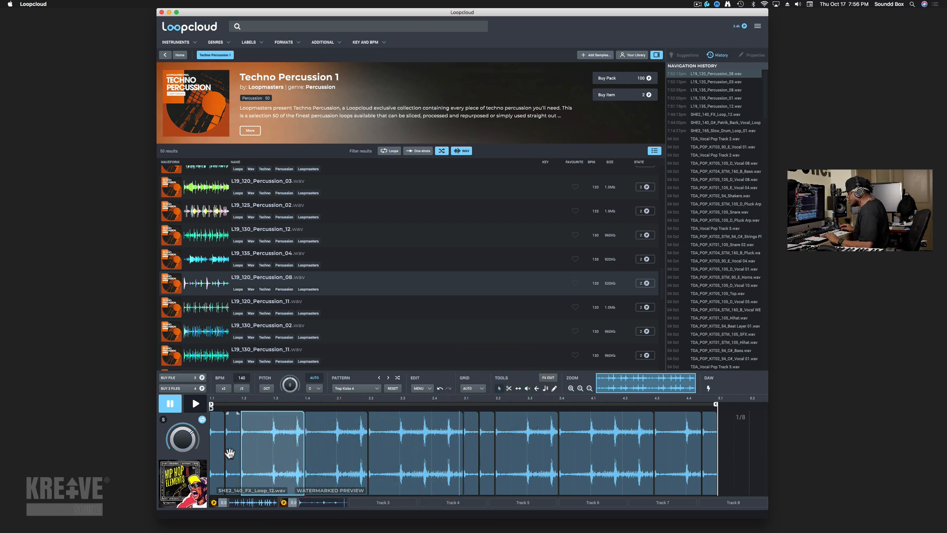
left_click(231, 453)
left_click(217, 452)
left_click(330, 450)
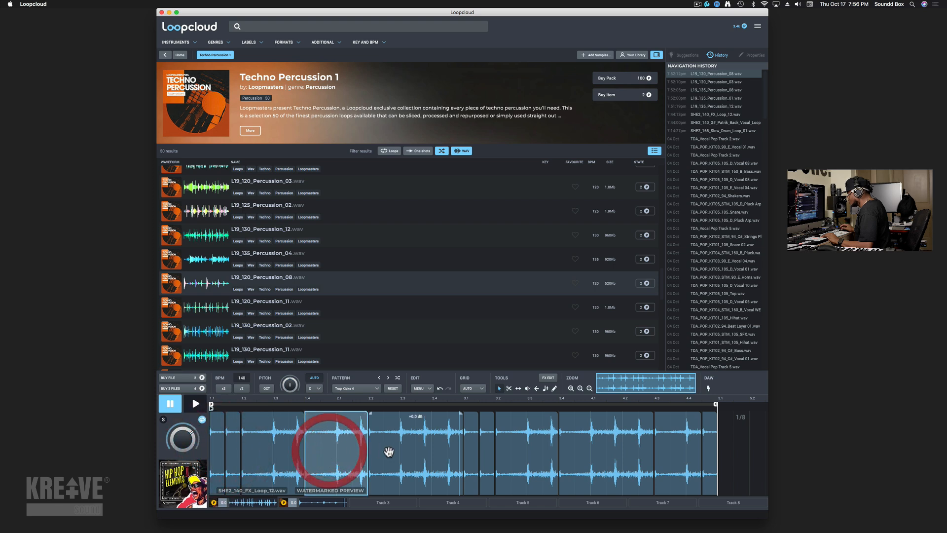
left_click(390, 452)
left_click(470, 458)
left_click(530, 457)
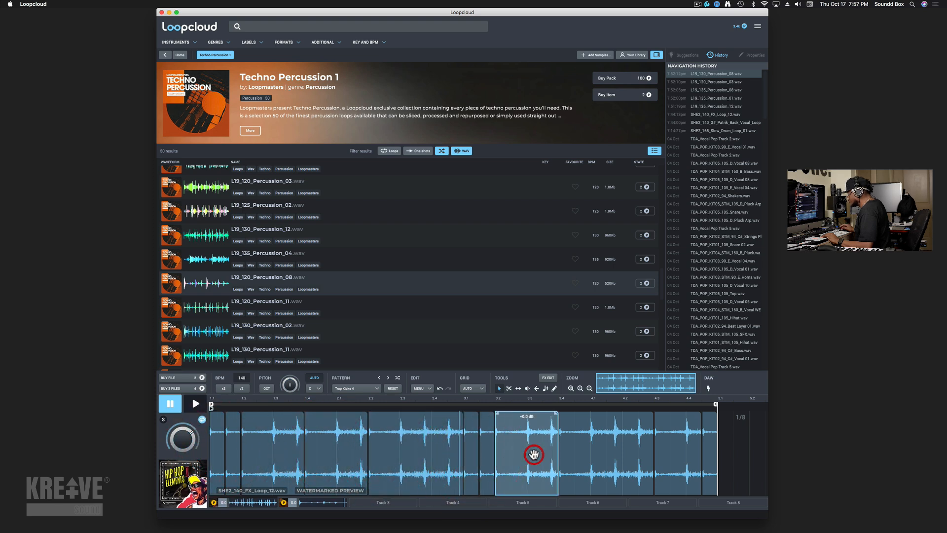
Step: Select two more slices in the last bar of Track 1's pattern one after the other and stop playback
left_click(577, 457)
left_click(670, 450)
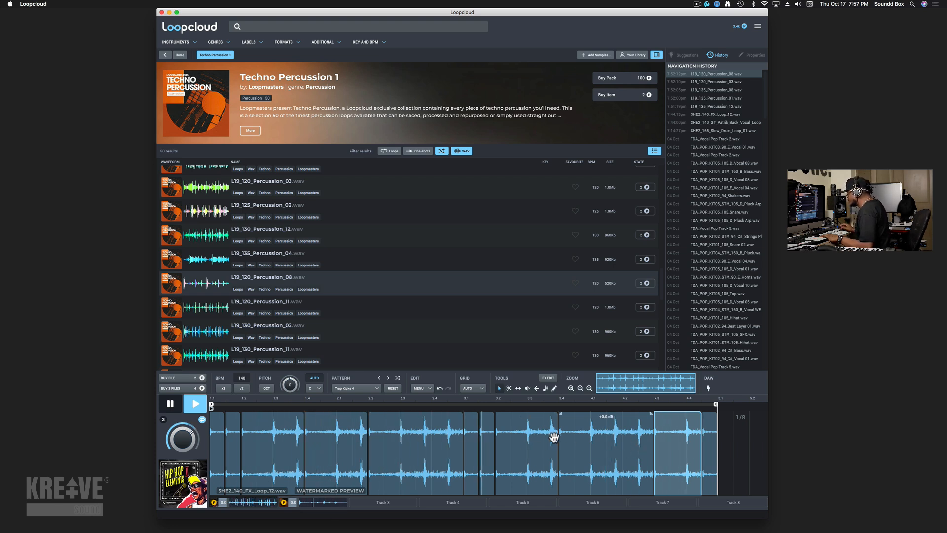
key("space")
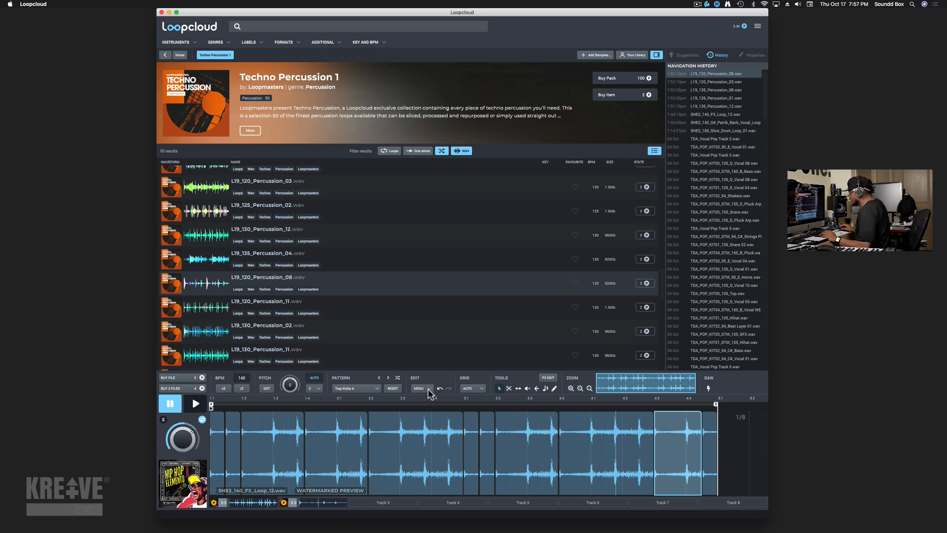
Step: Review the editor's edit commands and zoom out of Track 1's waveform
left_click(427, 388)
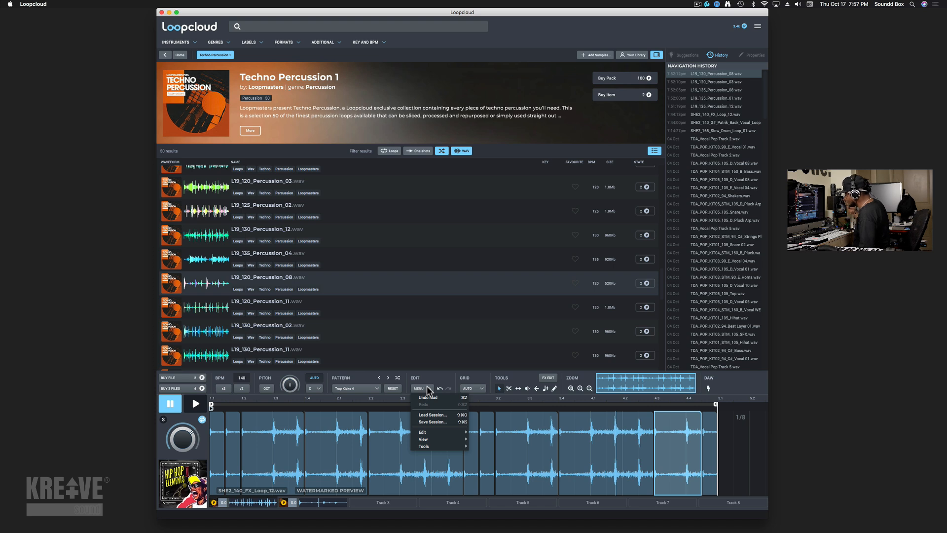
mouse_move(435, 432)
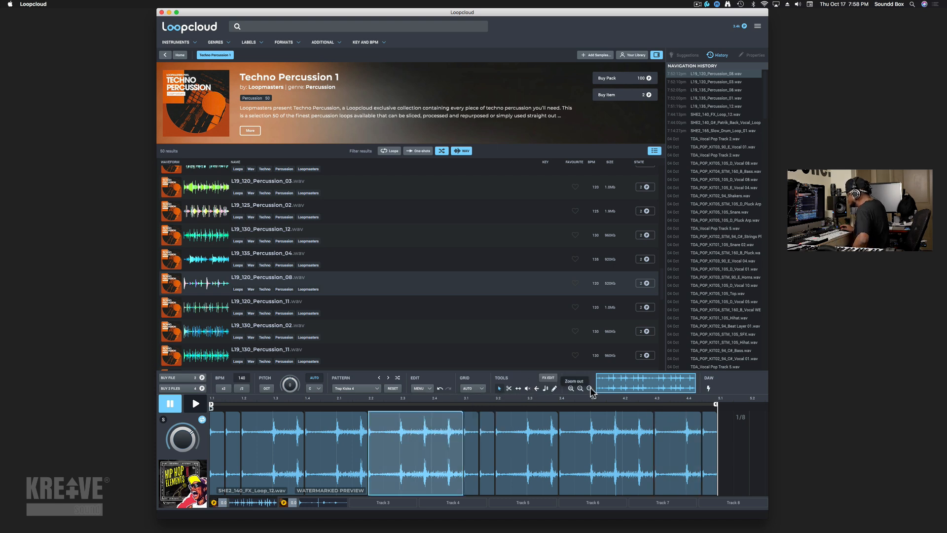
left_click(589, 389)
left_click(580, 388)
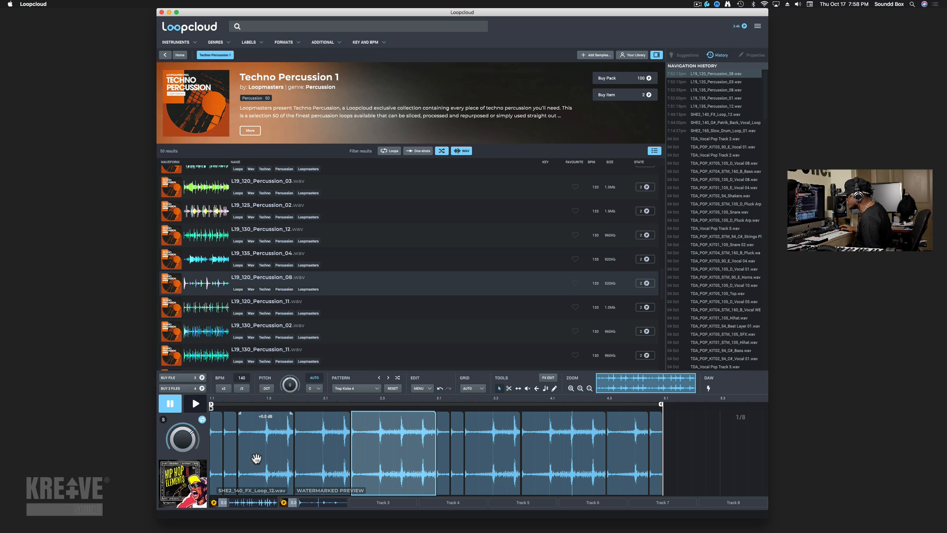
Step: Show Track 2 with its filter effect and browse the Techno Percussion 1 pack's samples with their individual purchase options
left_click(327, 503)
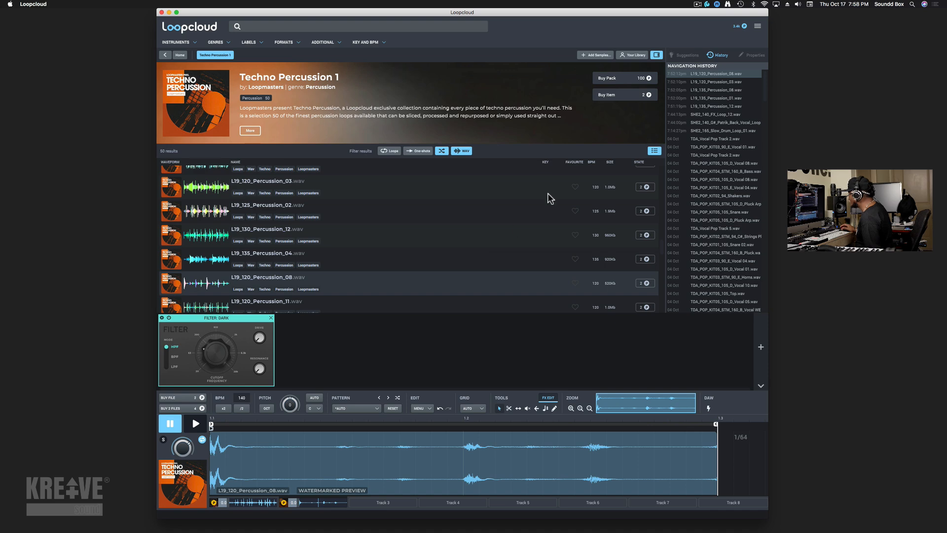
scroll(575, 207, "down", 5)
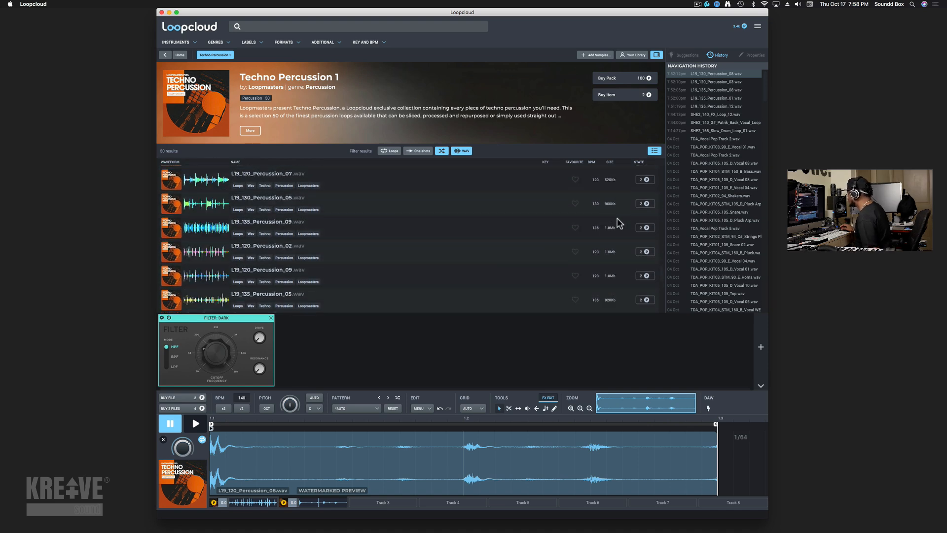
scroll(614, 220, "up", 7)
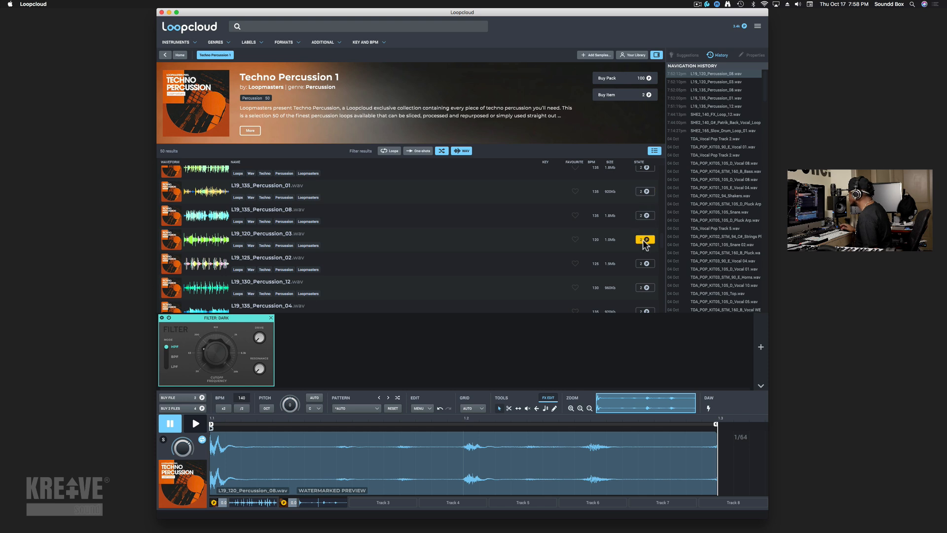
scroll(642, 268, "down", 5)
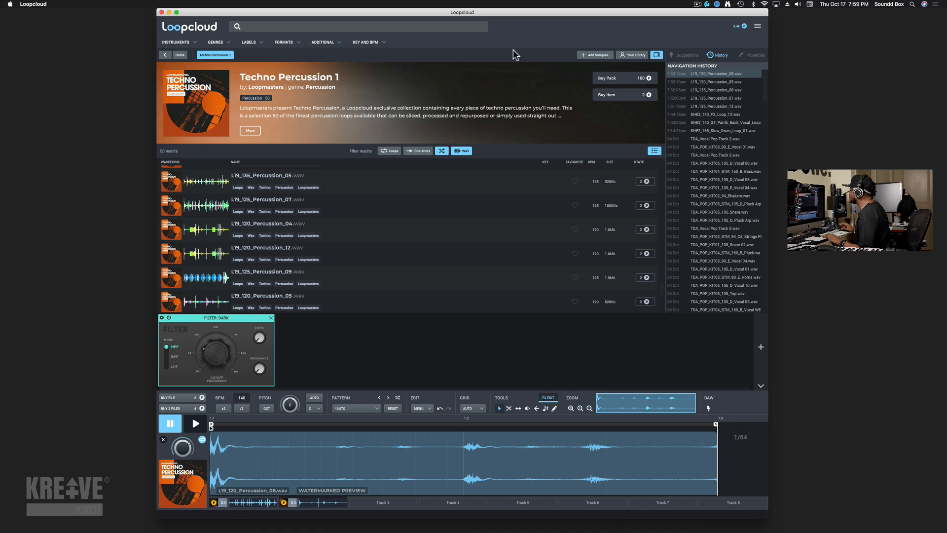
Step: Move and shrink the Loopcloud window to make room, and place an enlarged Maschine window beside it
left_click_drag(491, 14, 632, 33)
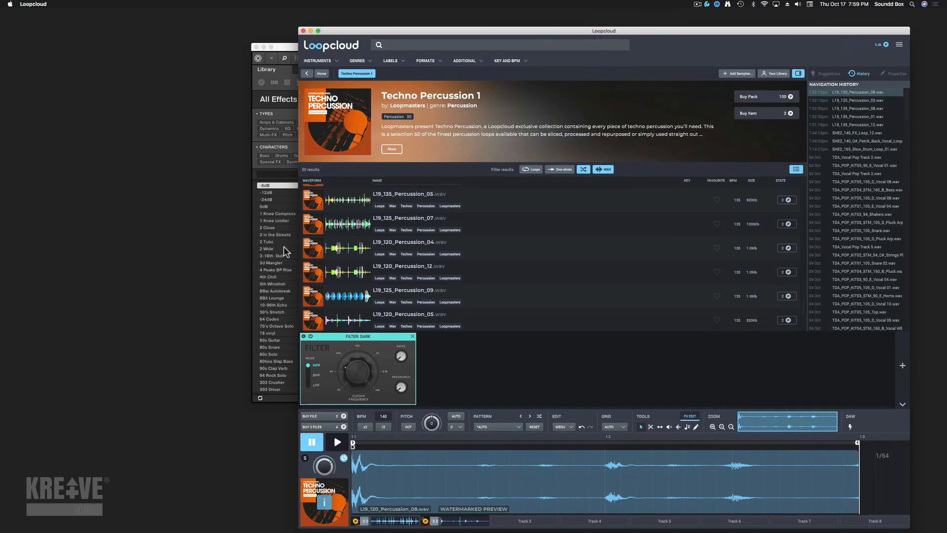
left_click_drag(299, 27, 619, 57)
left_click_drag(550, 48, 306, 51)
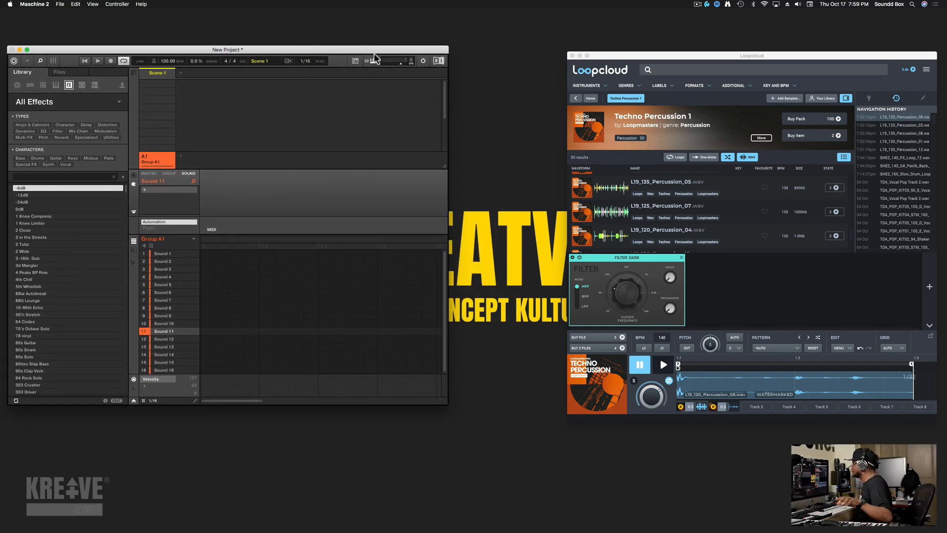
left_click_drag(445, 405, 520, 442)
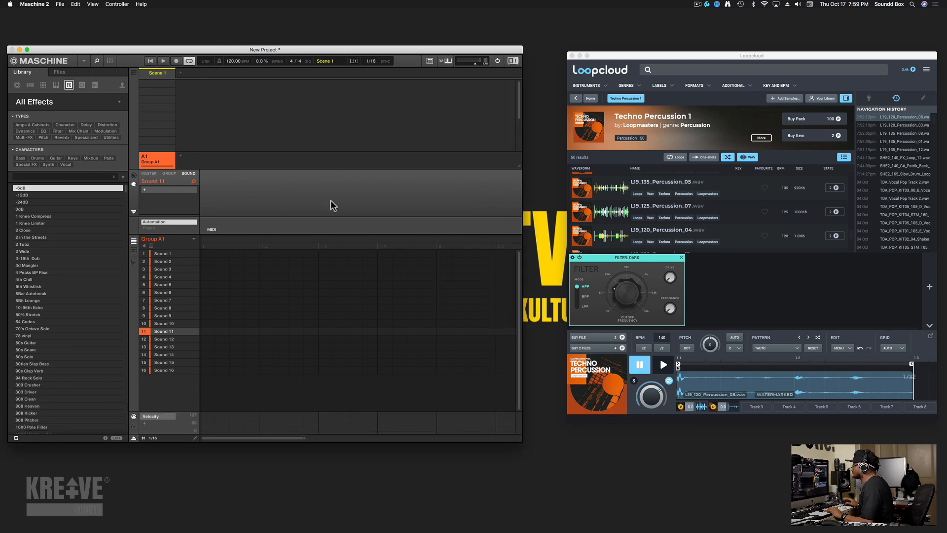
left_click_drag(171, 50, 176, 48)
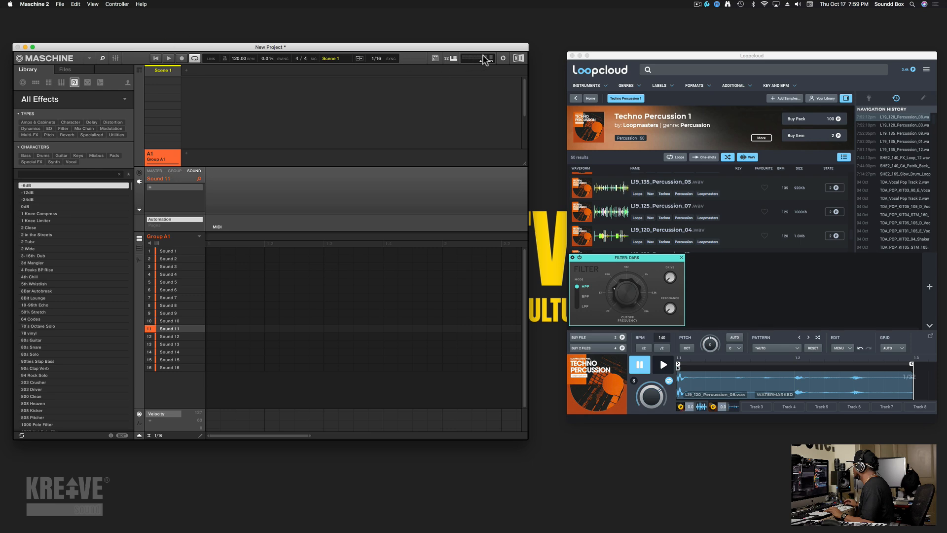
Step: Place the Loopcloud window directly beside the Maschine window and enlarge it
left_click(628, 56)
left_click_drag(628, 56, 595, 50)
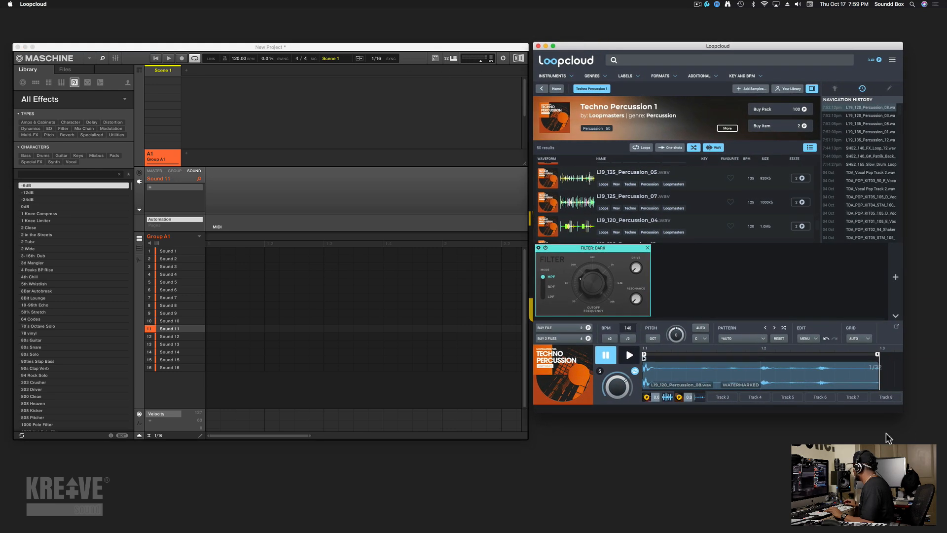
left_click_drag(902, 416, 937, 449)
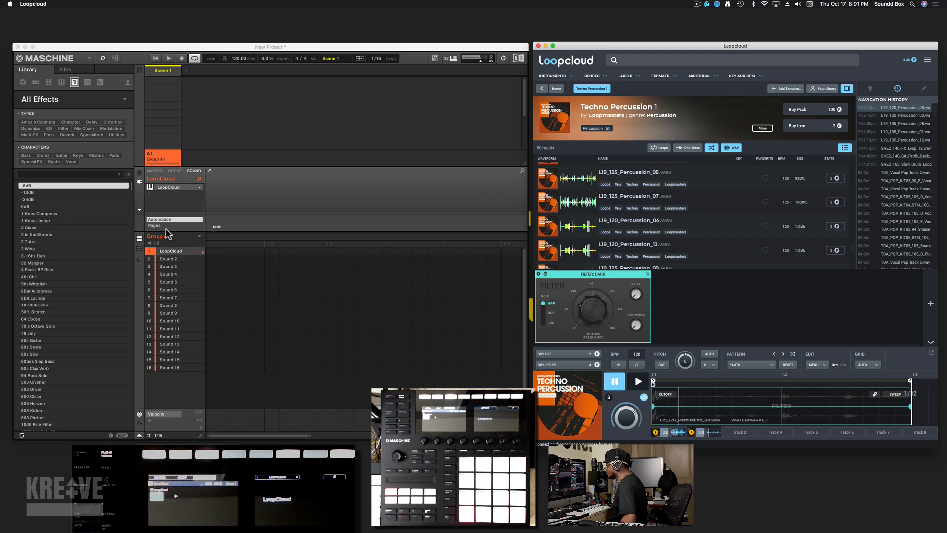
Step: Preview the loop briefly and try notes on the keyboard of the LoopCloud plugin in Maschine's first sound, closing the plugin window
key("space")
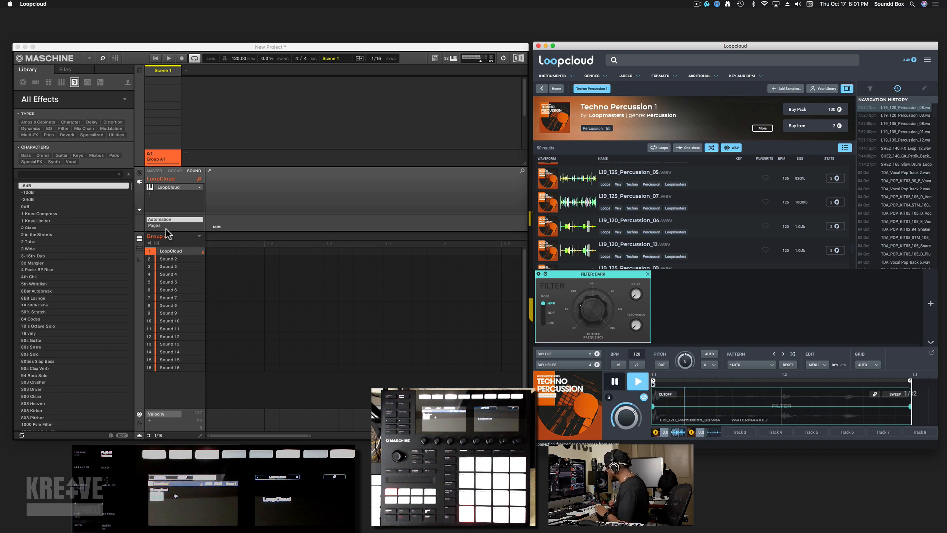
key("space")
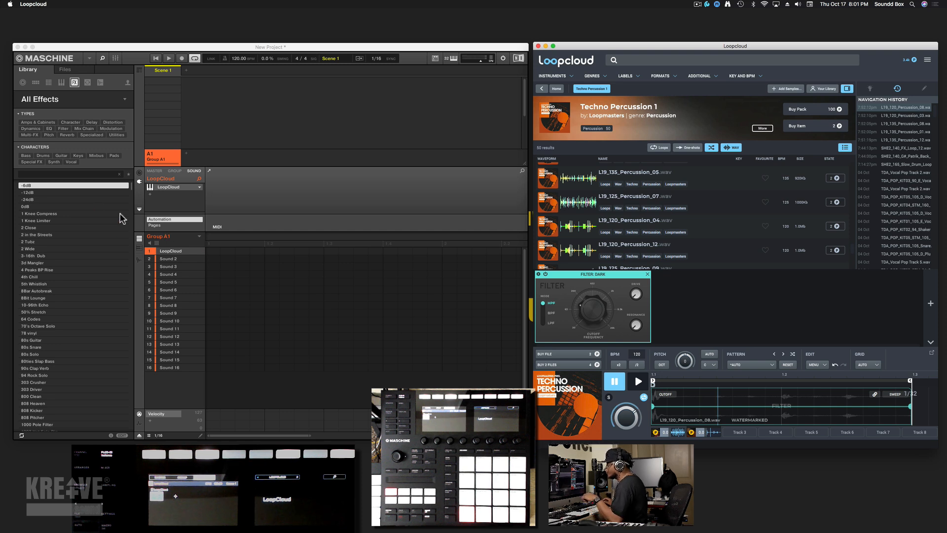
left_click(158, 187)
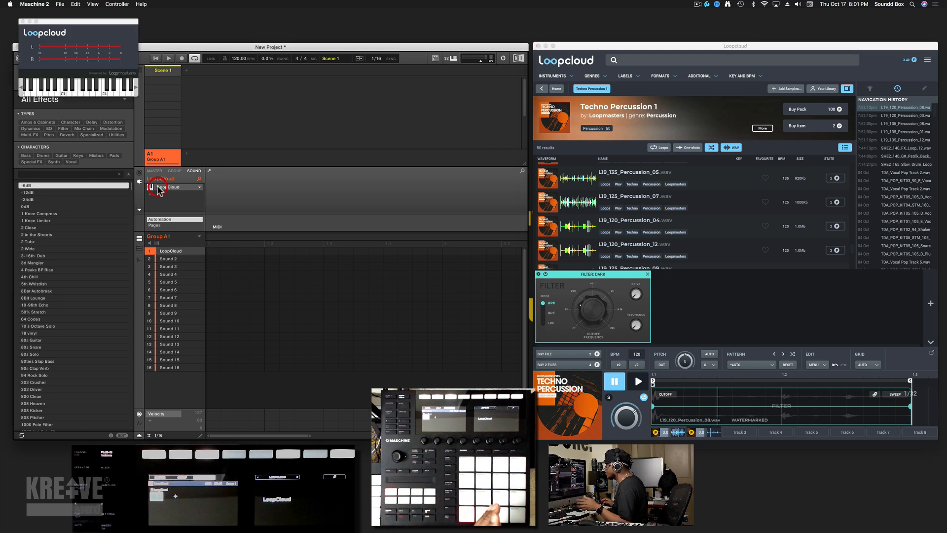
left_click_drag(116, 21, 396, 182)
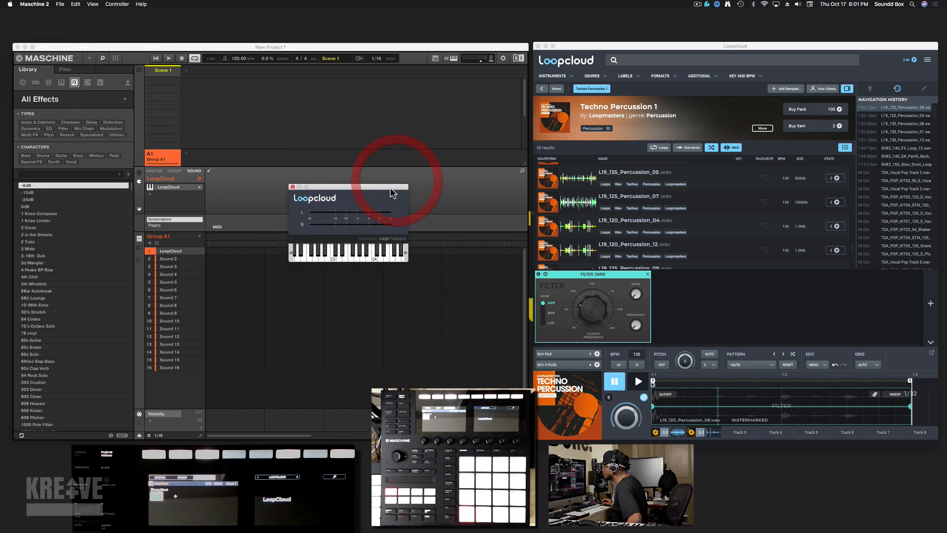
mouse_move(356, 259)
left_mouse_down()
mouse_move(310, 256)
mouse_move(378, 255)
left_mouse_up()
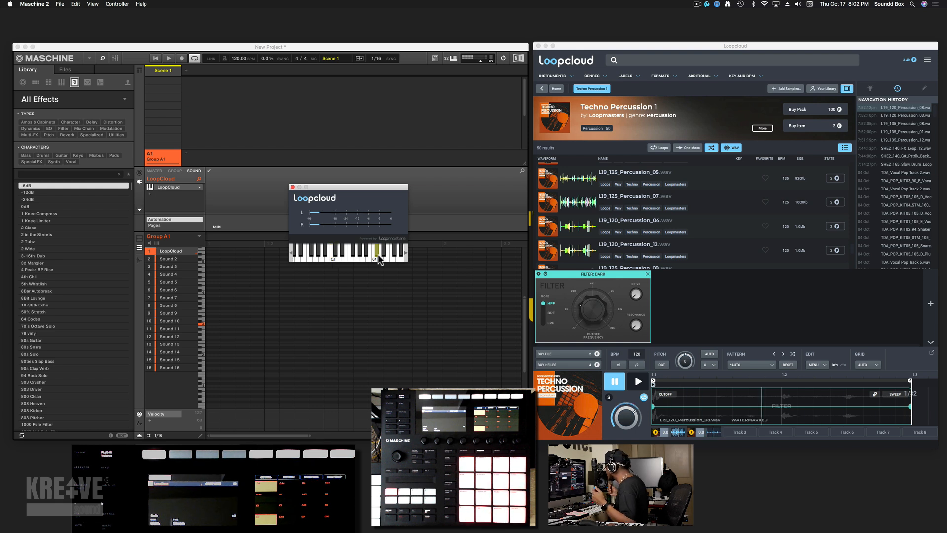
left_click(293, 187)
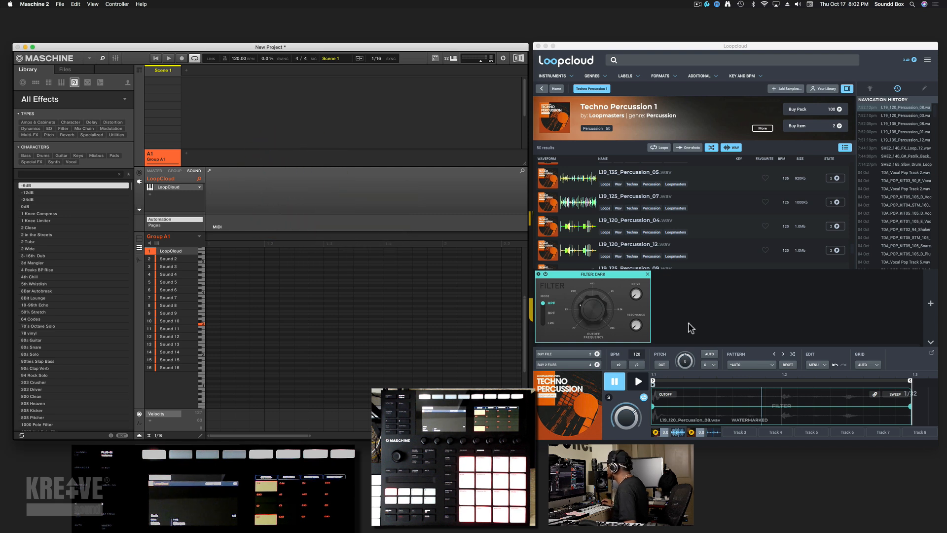
Step: Mute Track 1 in Loopcloud's track strip
left_click(643, 434)
left_click(712, 433)
left_click(680, 433)
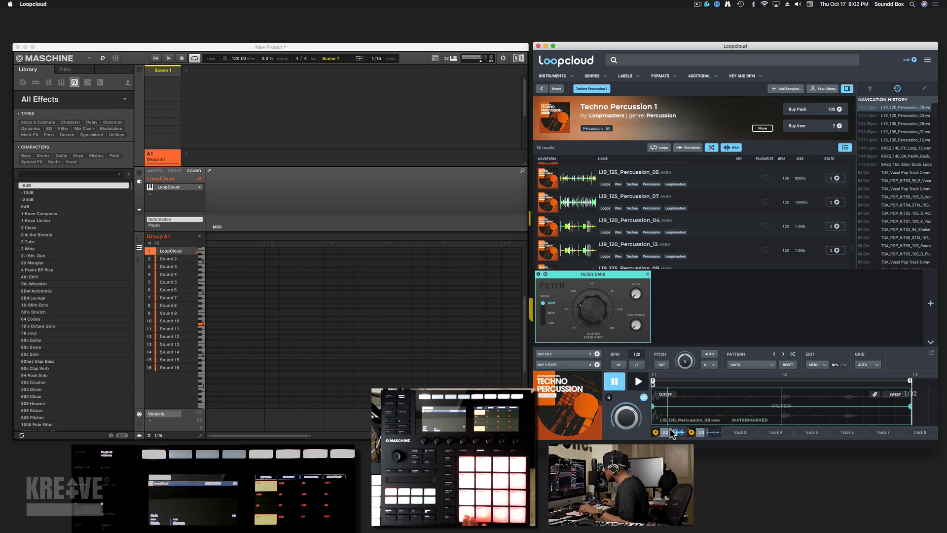
left_click(679, 433)
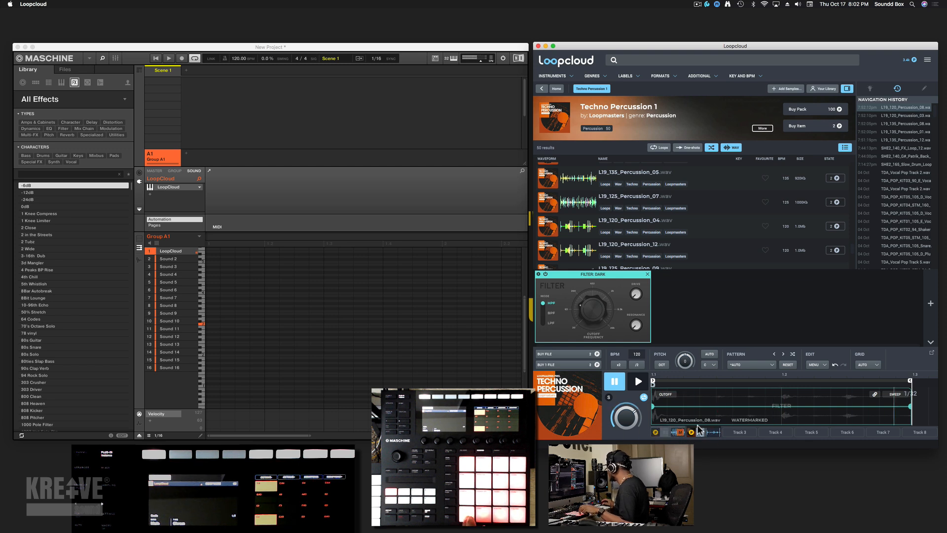
Step: Audition L19_125_Percussion_06, L19_120_Percussion_10 and L19_135_Percussion_11 on the empty Track 3
left_click(741, 433)
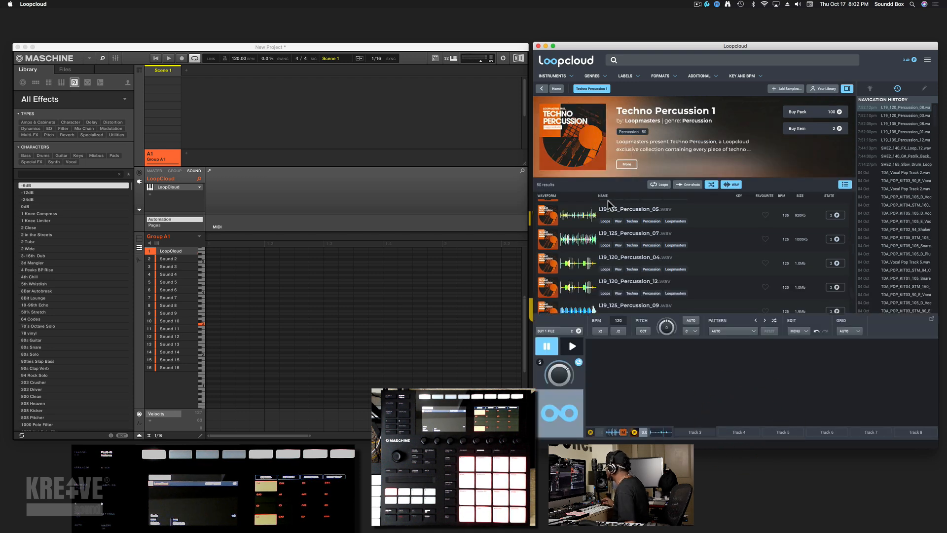
scroll(587, 255, "down", 3)
left_click(560, 257)
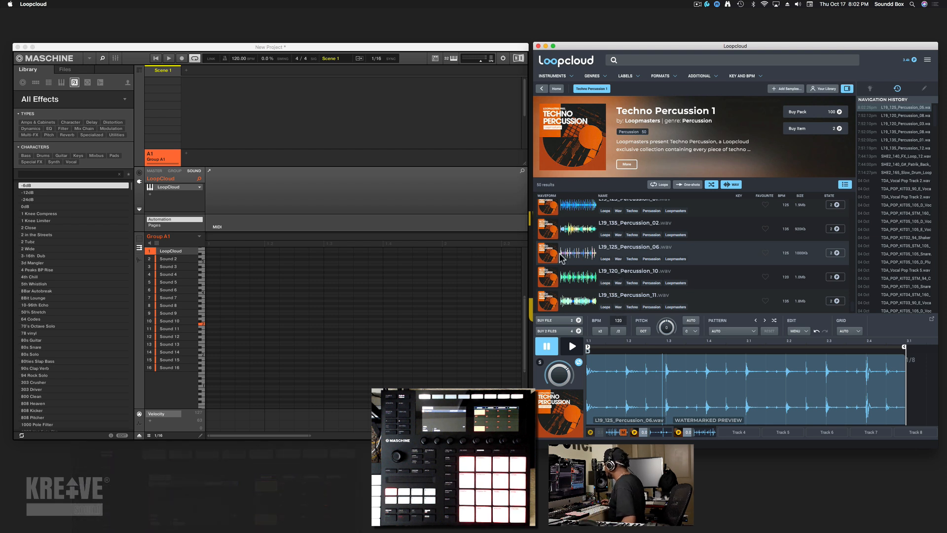
left_click(567, 347)
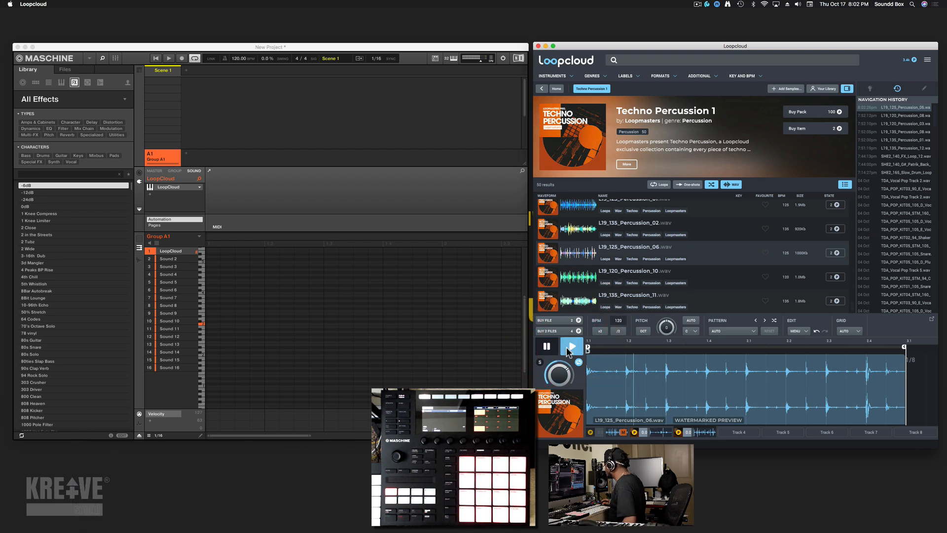
left_click(572, 278)
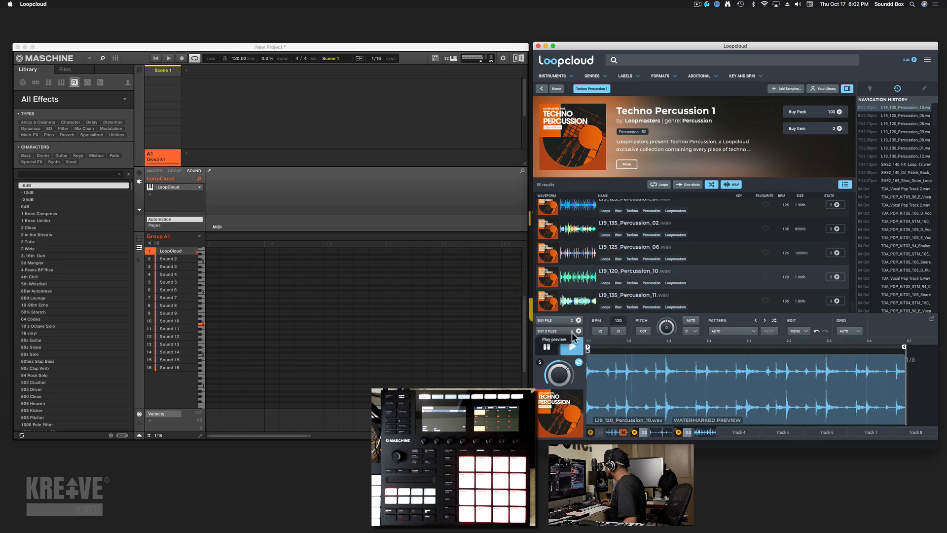
left_click(593, 291)
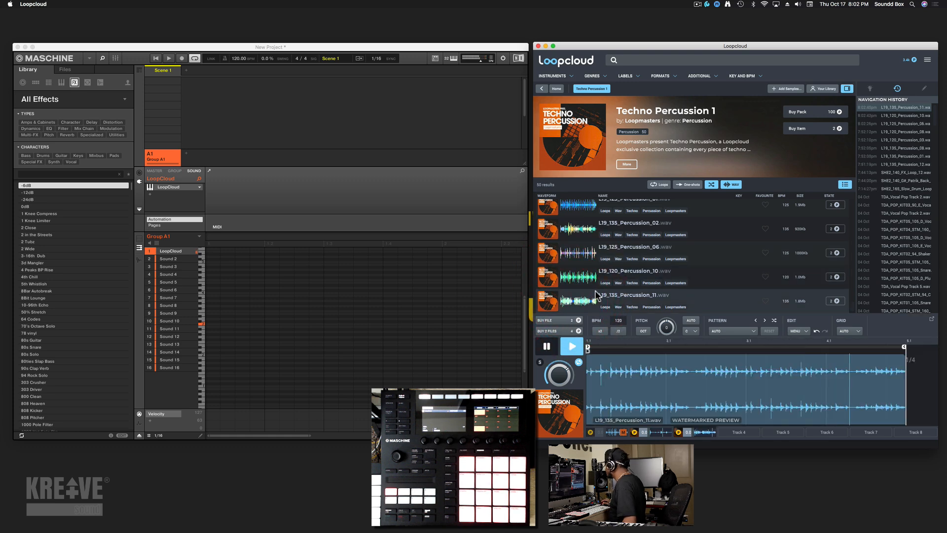
Step: Return to the store's home page and open the Guitars From The East pack from the exclusive packs
scroll(595, 290, "down", 5)
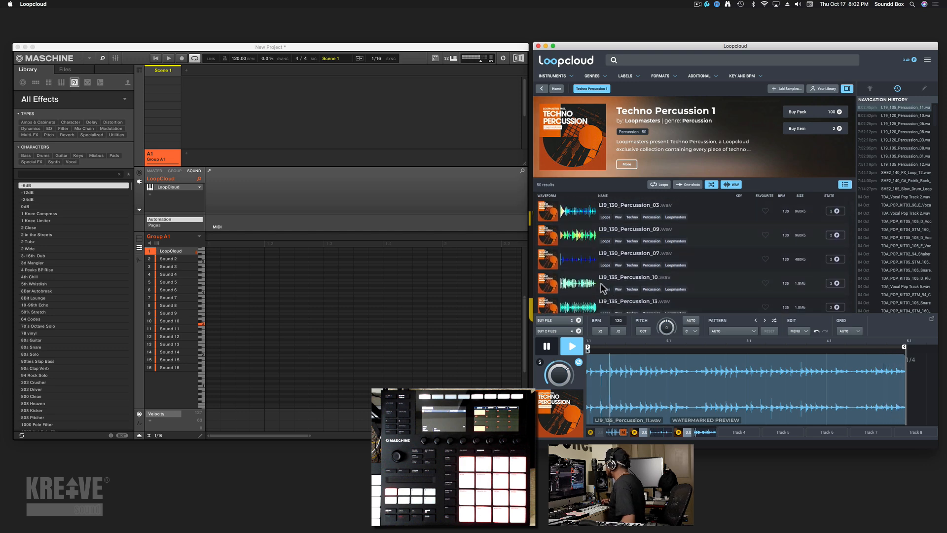
mouse_move(564, 129)
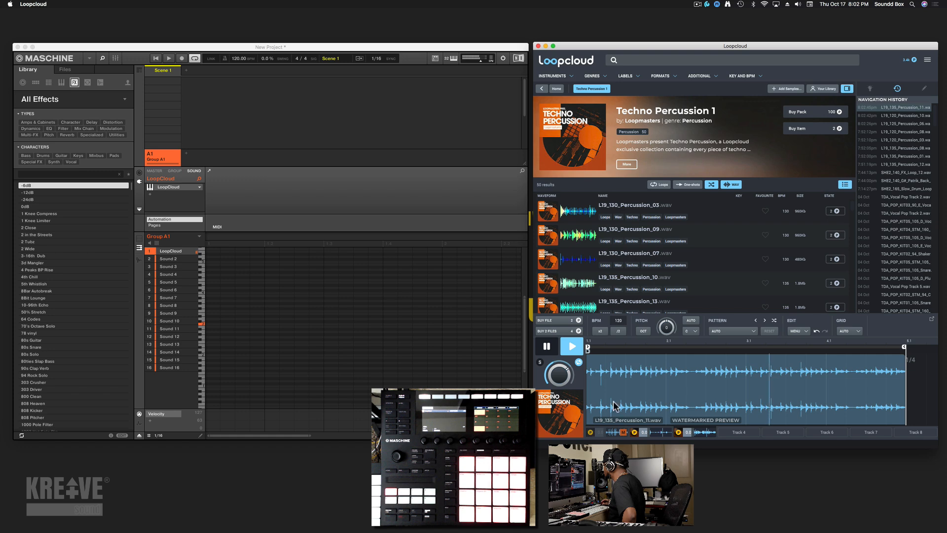
left_click(541, 89)
mouse_move(784, 221)
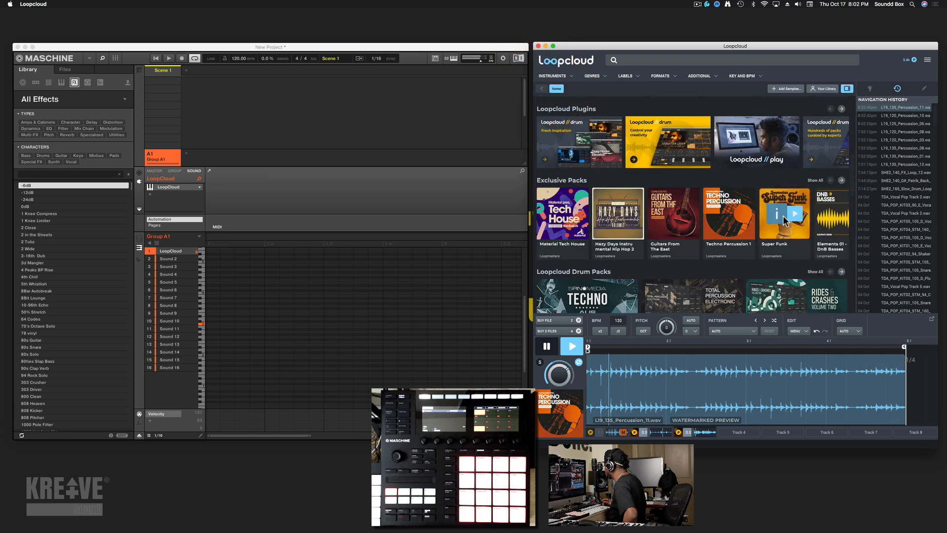
left_click(684, 216)
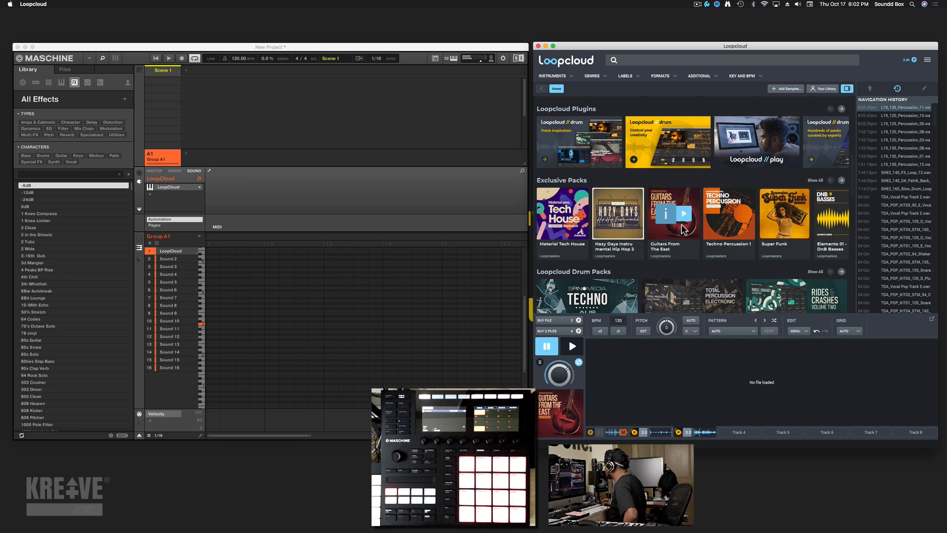
left_click(686, 230)
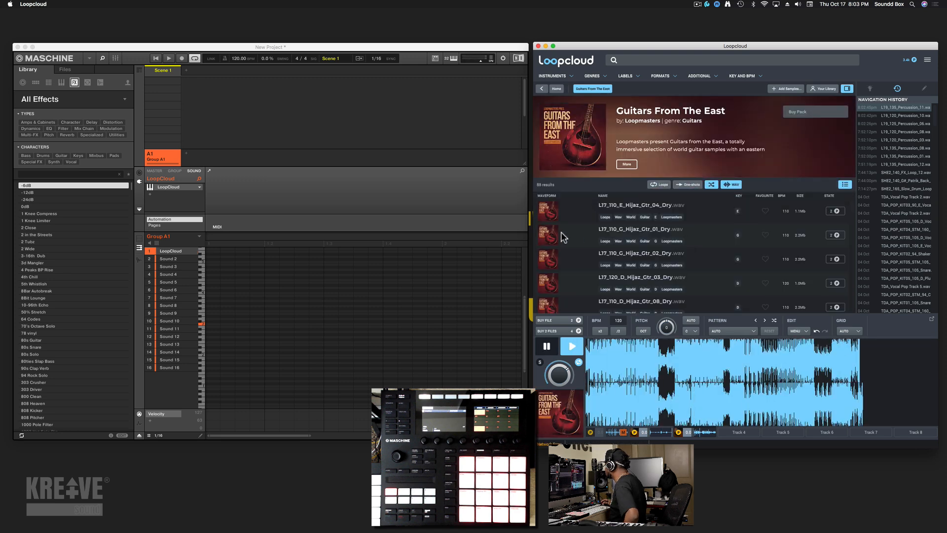
Step: Audition the pack's L17_110_G_Hijaz_Gtr_02_Dry, L17_100_E_Phrygian_Gtr_04_Amped_Fx, L17_110_E_Hijaz_Gtr_04_Amped_Fx and L17_110_E_Hijaz_Gtr_01_Amped_Fx loops
scroll(572, 234, "down", 1)
left_click(572, 236)
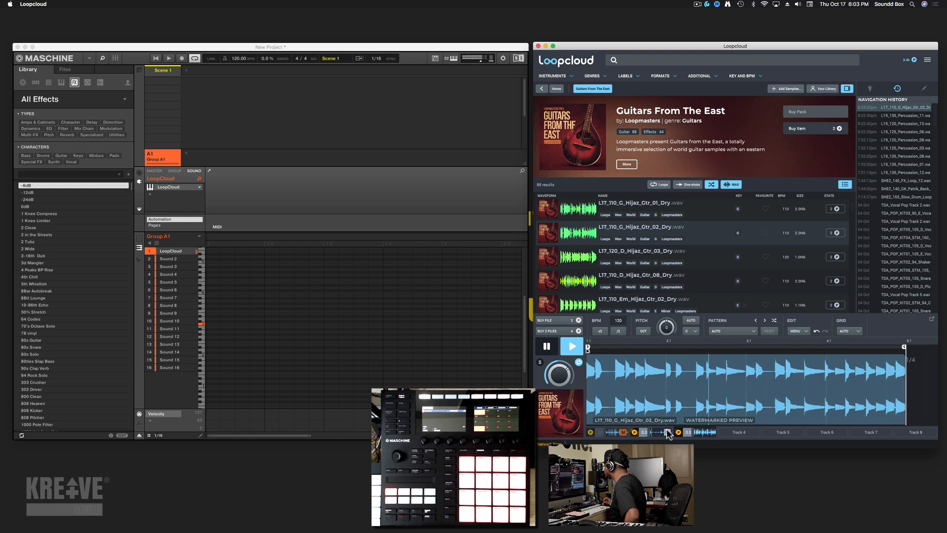
scroll(607, 266, "down", 5)
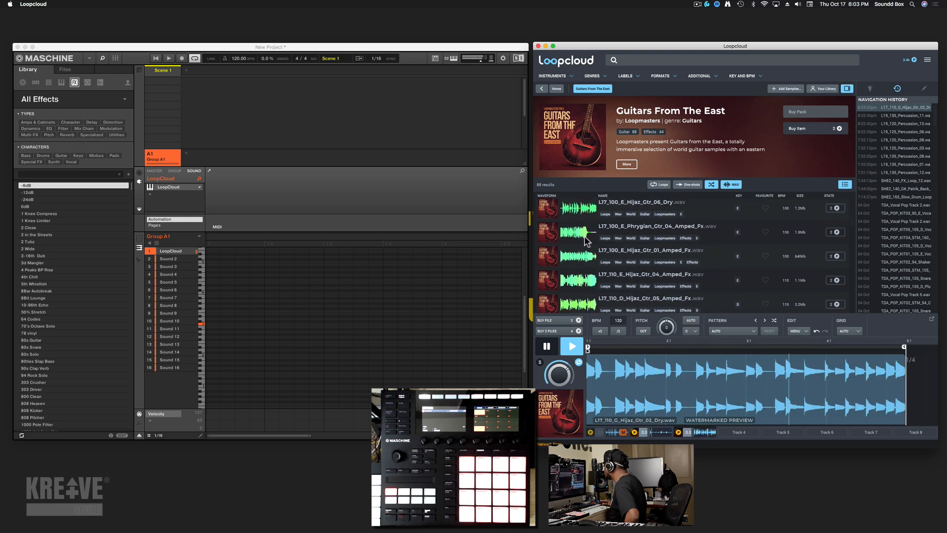
left_click(585, 239)
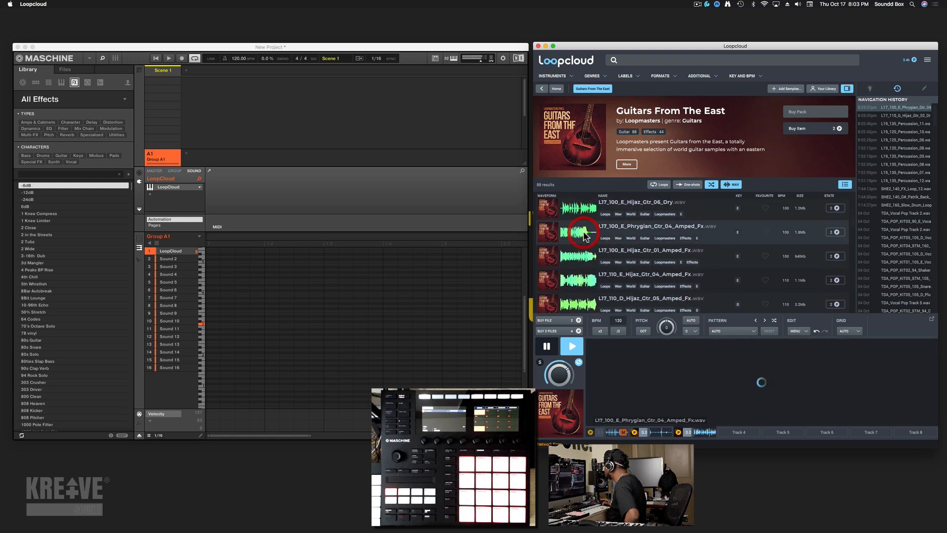
left_click(579, 282)
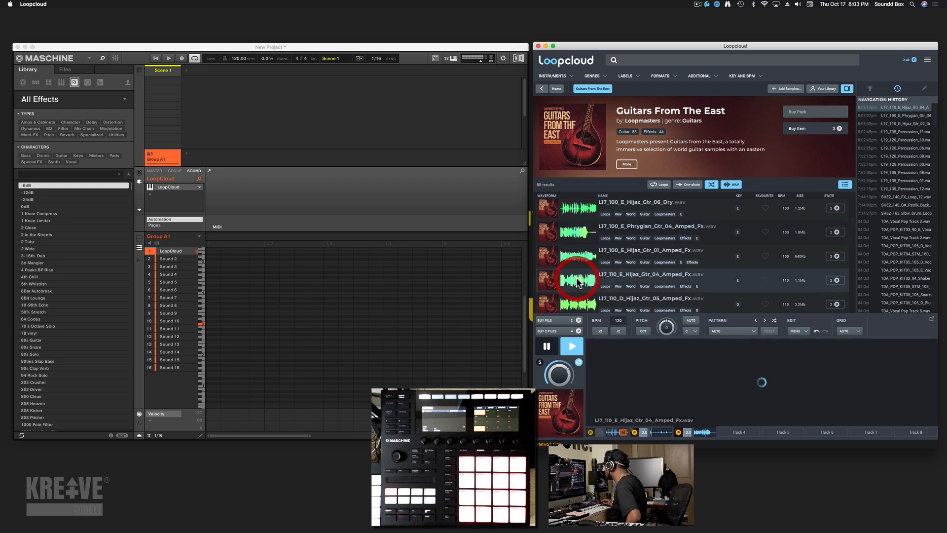
scroll(582, 279, "down", 4)
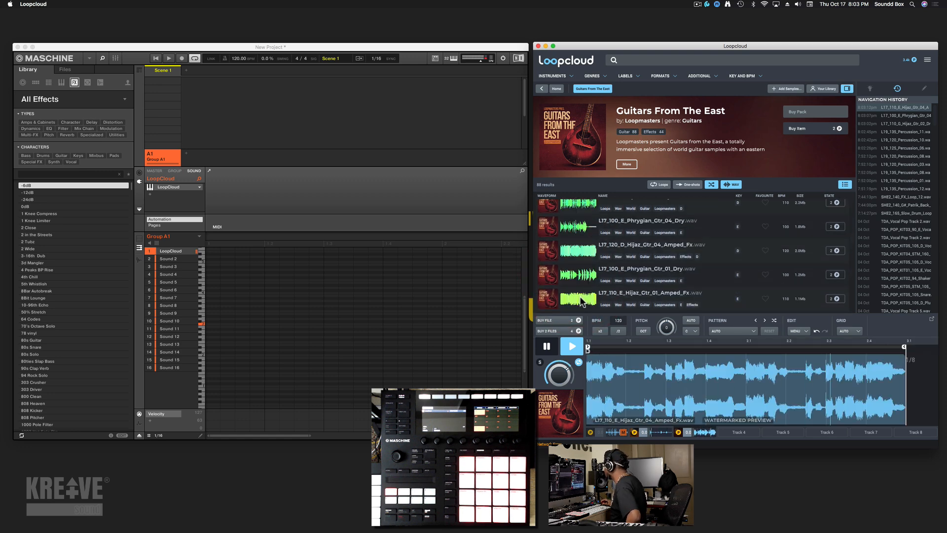
left_click(581, 299)
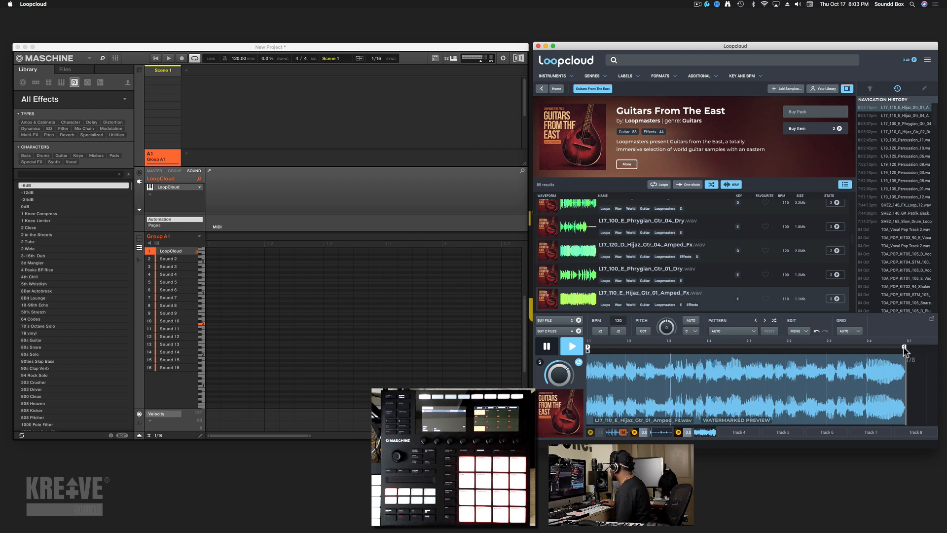
Step: Select the loaded guitar loop's whole waveform and look through the available editing commands
left_click(881, 377)
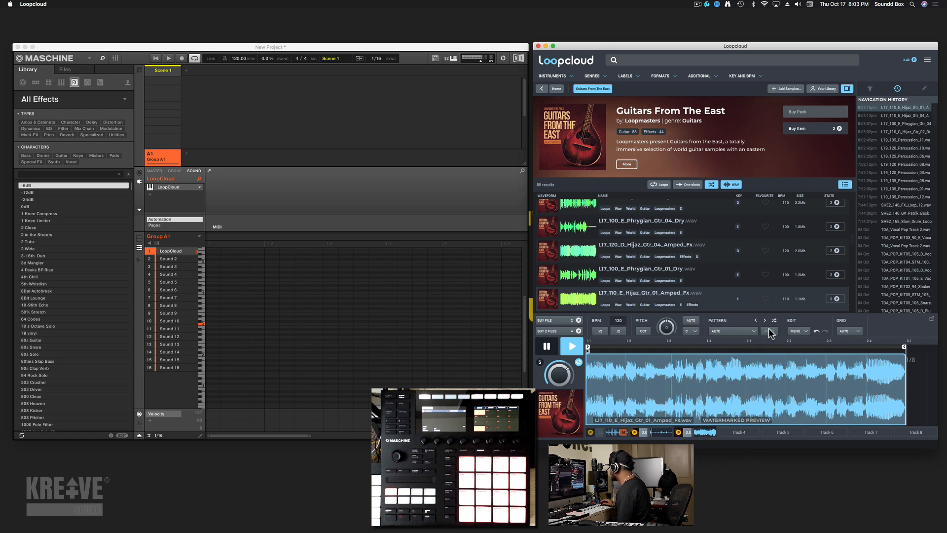
left_click(806, 333)
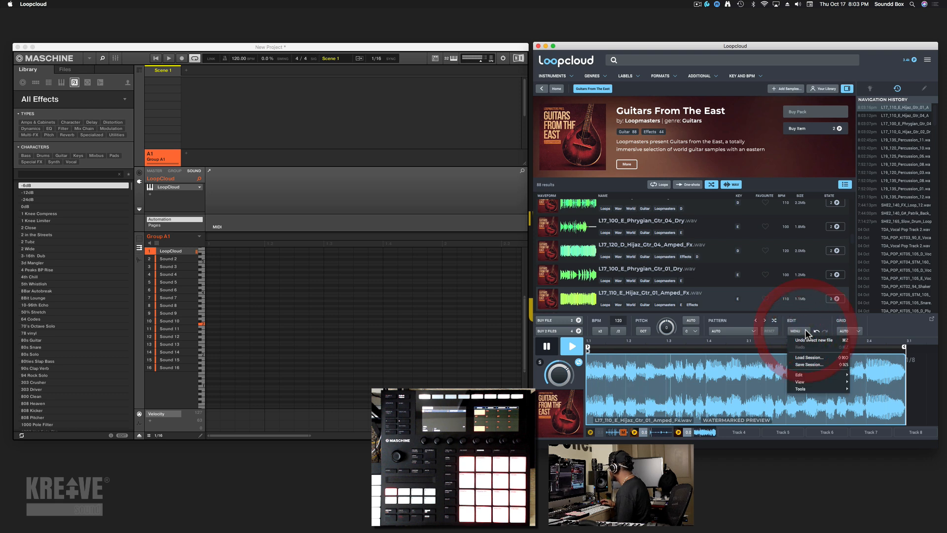
mouse_move(811, 376)
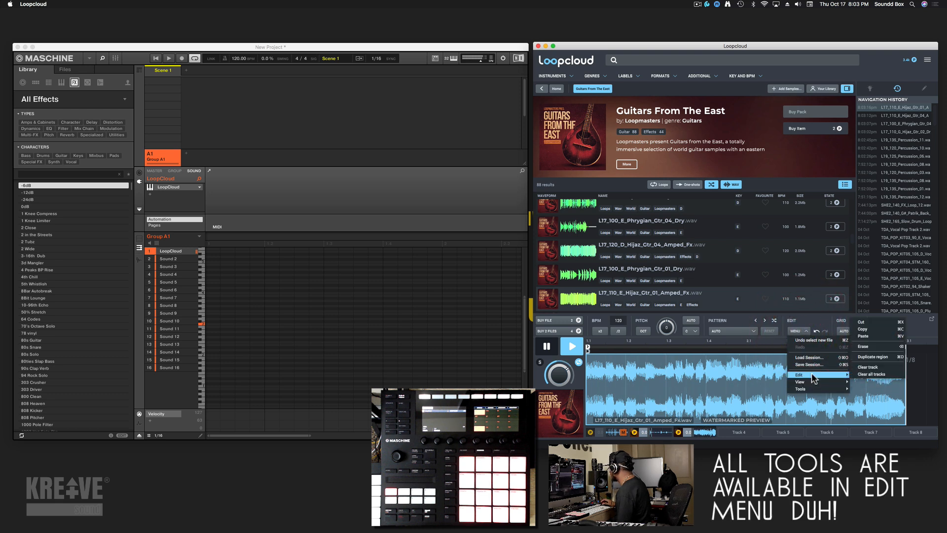
left_click(812, 331)
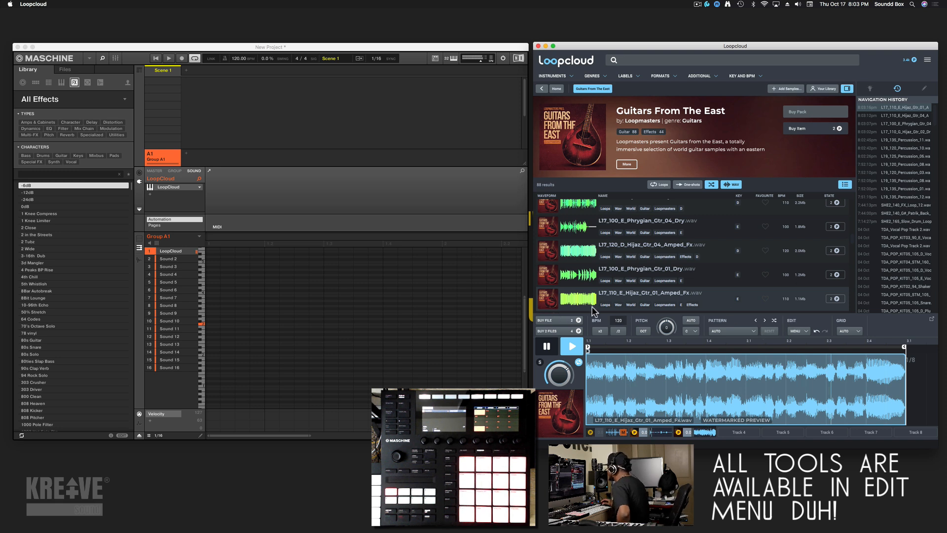
Step: Widen the Loopcloud window to expose the editing tools, reverse the selected guitar loop and switch it to half tempo
left_click_drag(534, 286, 431, 276)
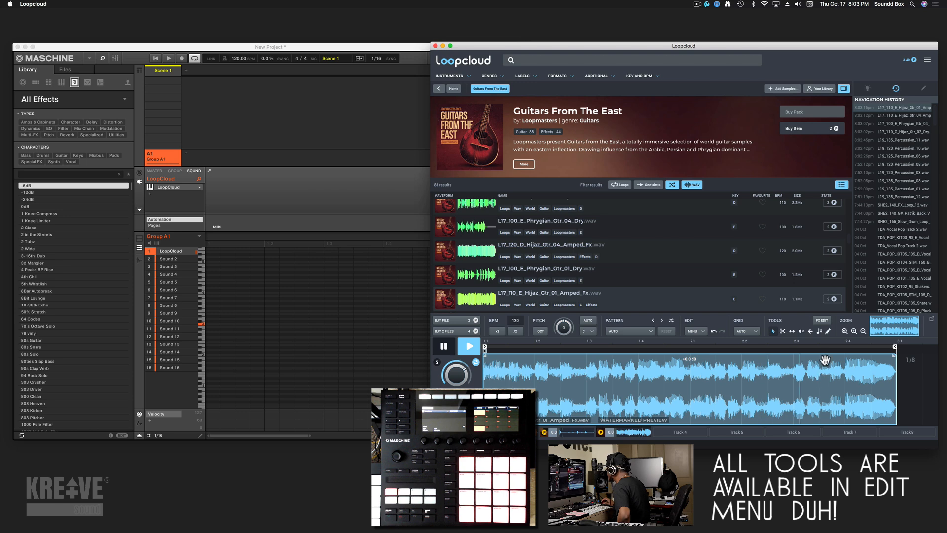
left_click(810, 331)
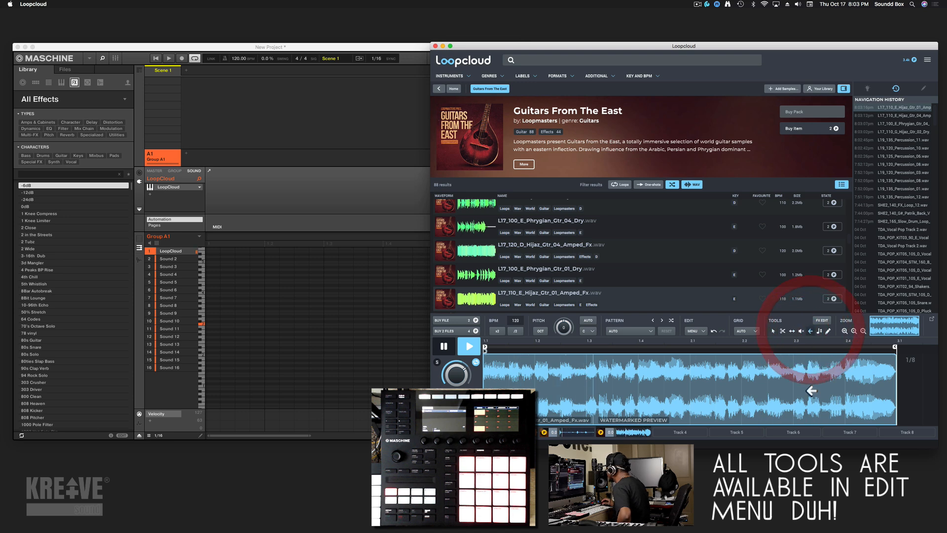
left_click(810, 387)
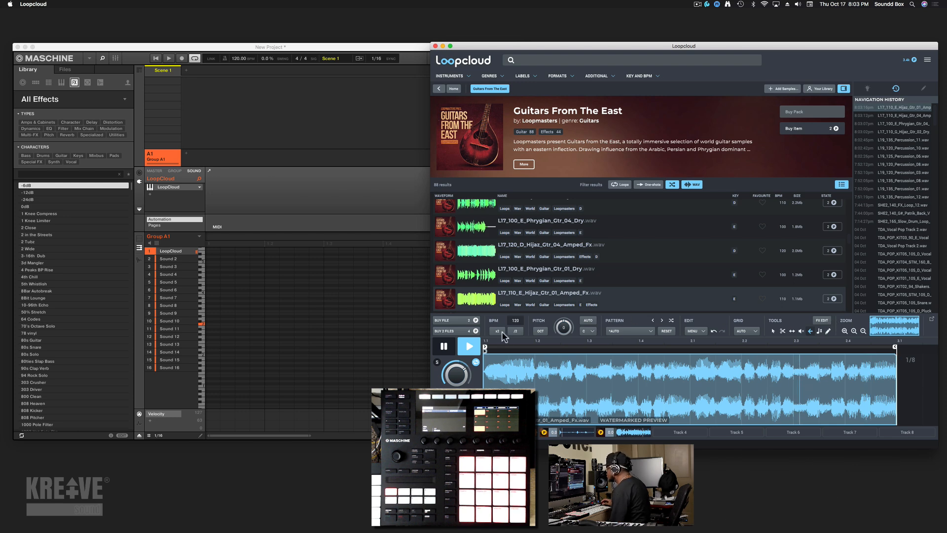
left_click(516, 331)
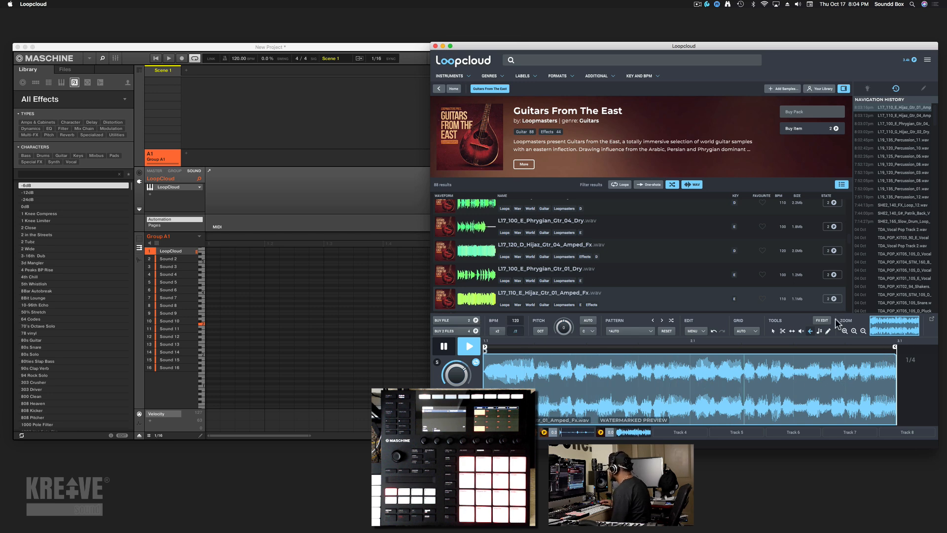
Step: Show the guitar loop's effects and add Filter effects with the Low 8th Wobble and No Bass presets
left_click(823, 320)
left_click(932, 293)
left_click(892, 264)
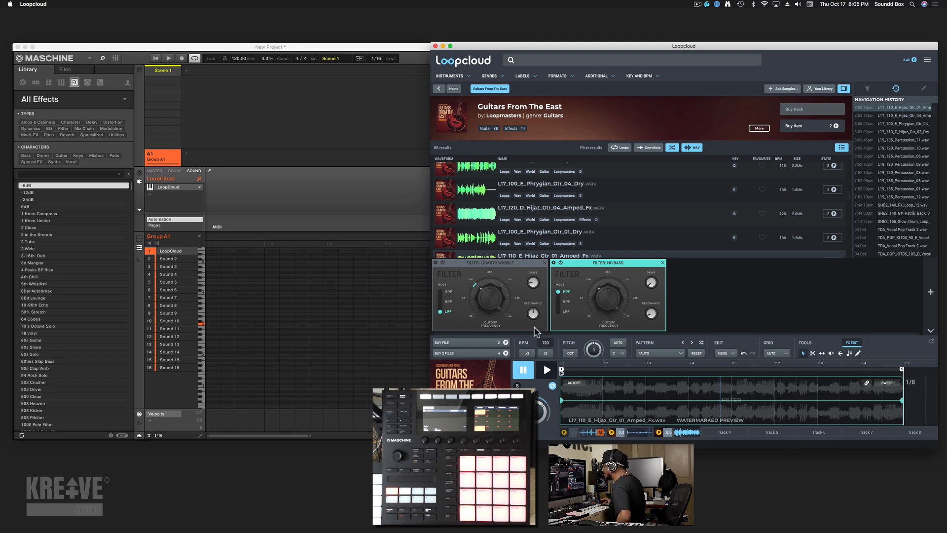
Step: Start playback and resize the Loopcloud window to reveal Maschine's pattern editor, recording a sustained note for the LoopCloud sound in Pattern 1
left_click(288, 307)
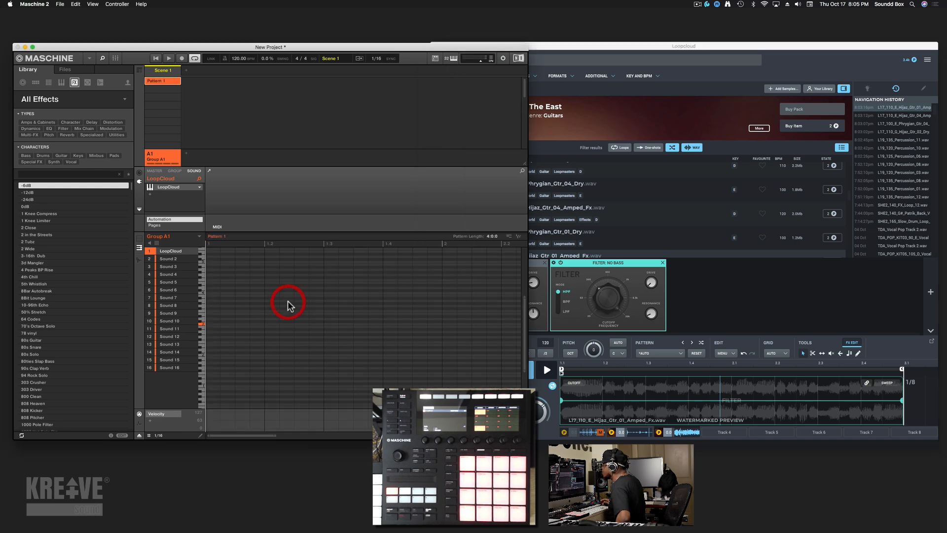
left_click(775, 272)
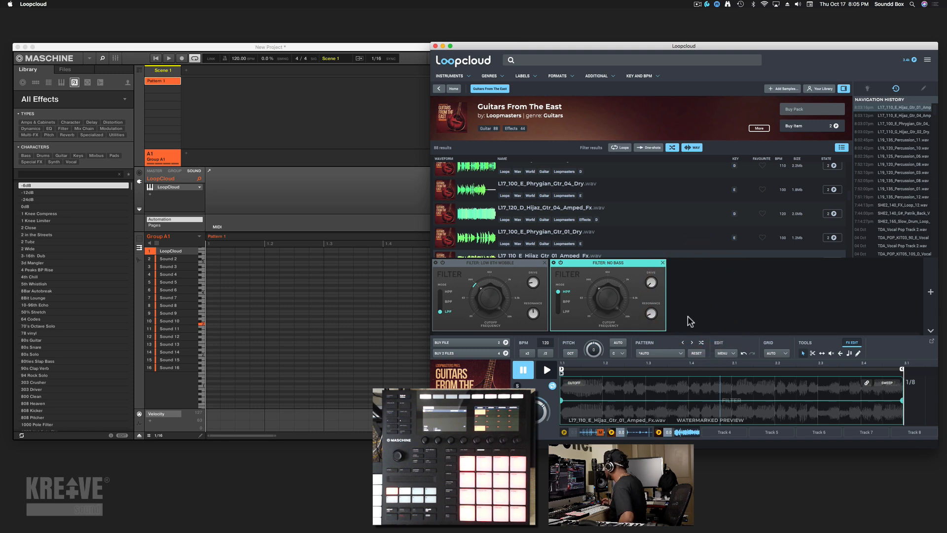
key("space")
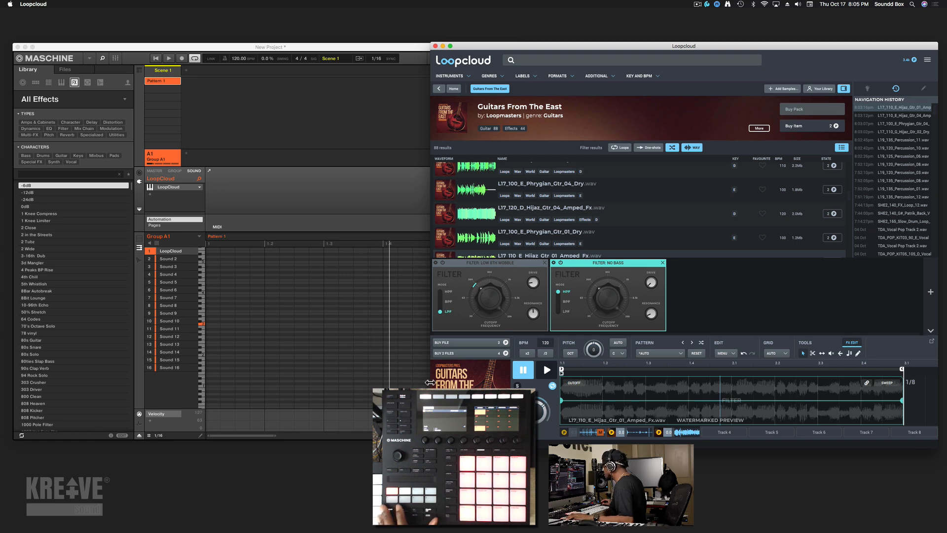
left_click_drag(413, 383, 300, 397)
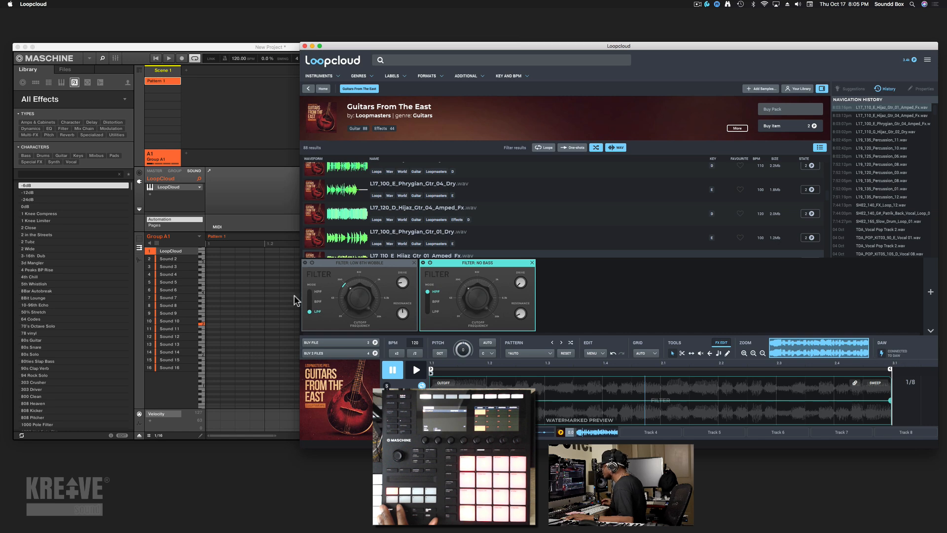
left_click_drag(397, 303, 453, 307)
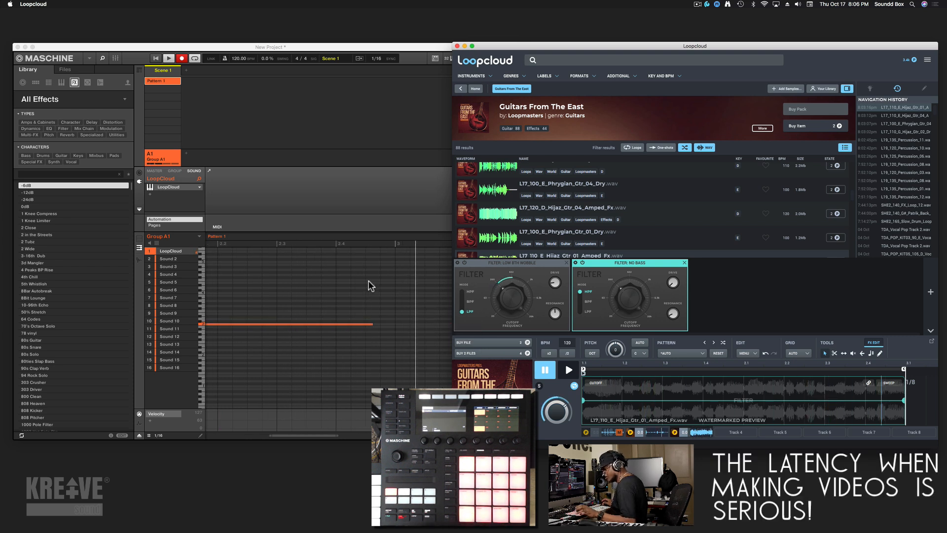
Step: Switch to Maschine and shorten Pattern 1 to a length of 2:0:0
left_click(358, 279)
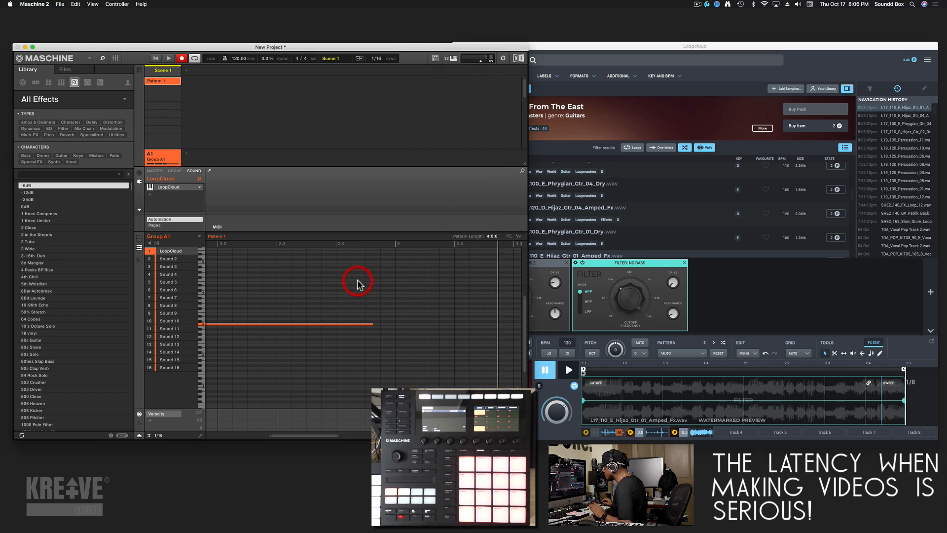
left_click_drag(337, 436, 308, 435)
left_click(292, 325)
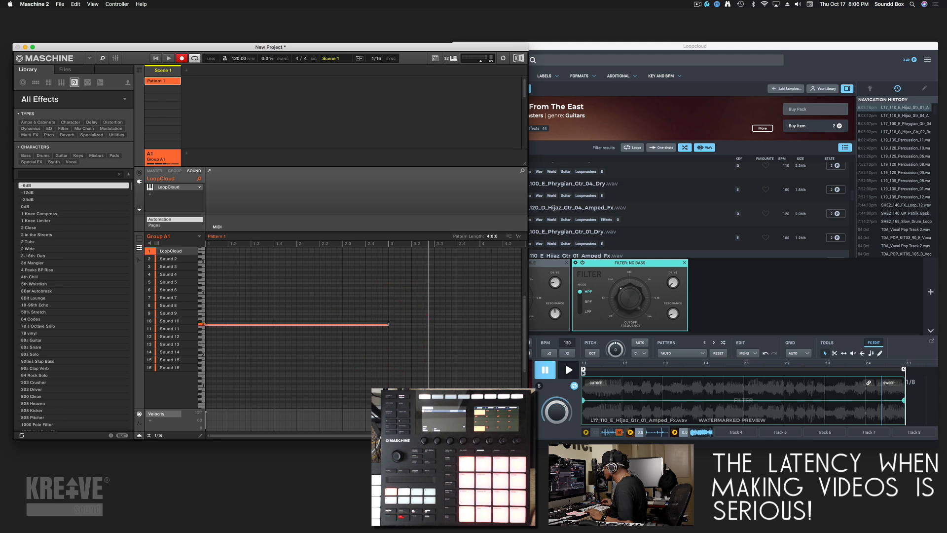
left_click_drag(382, 435, 456, 436)
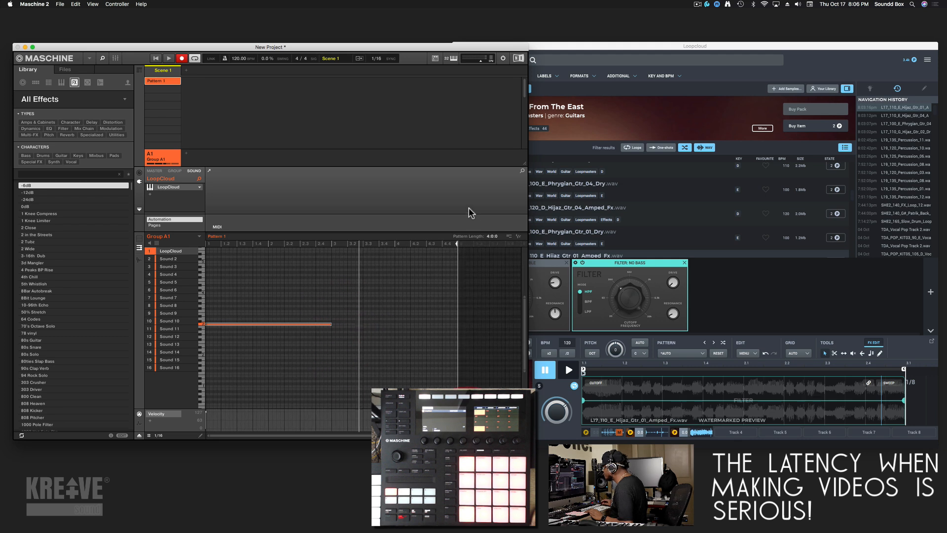
left_click_drag(454, 242, 373, 246)
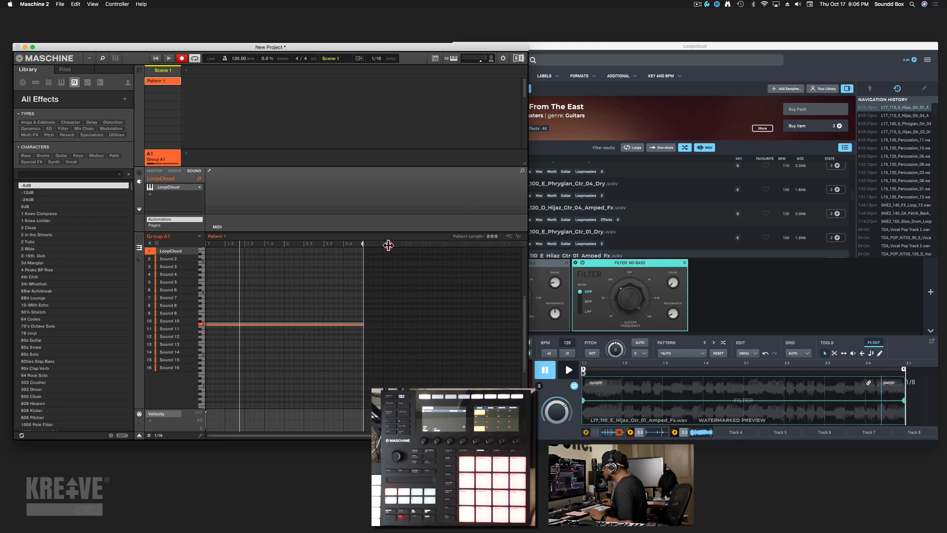
left_click(395, 244)
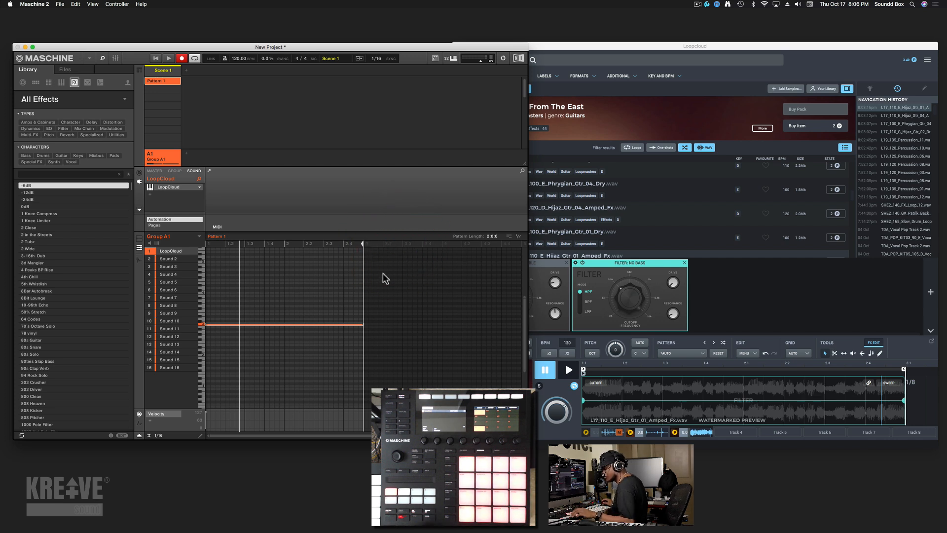
Step: Play back and stop the two-bar pattern in Maschine to hear the filtered guitar loop
key("space")
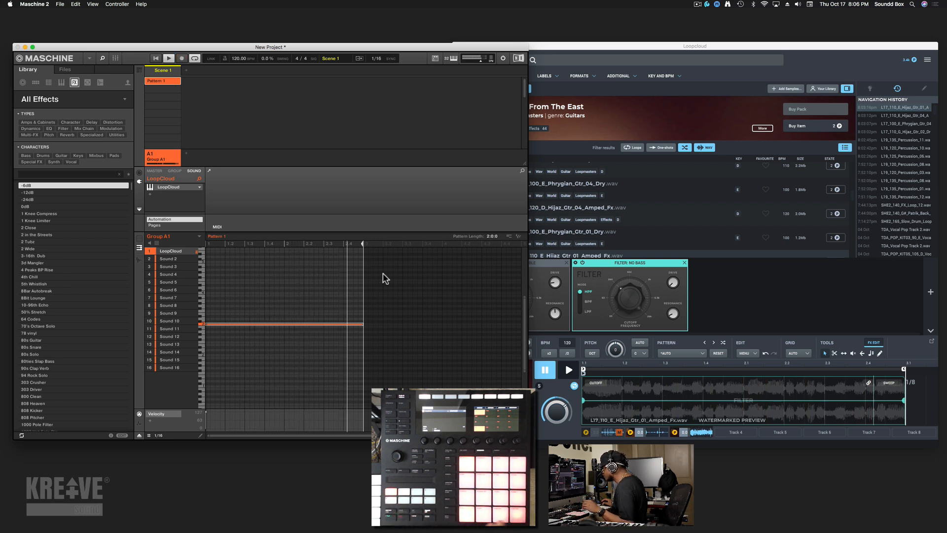
key("space")
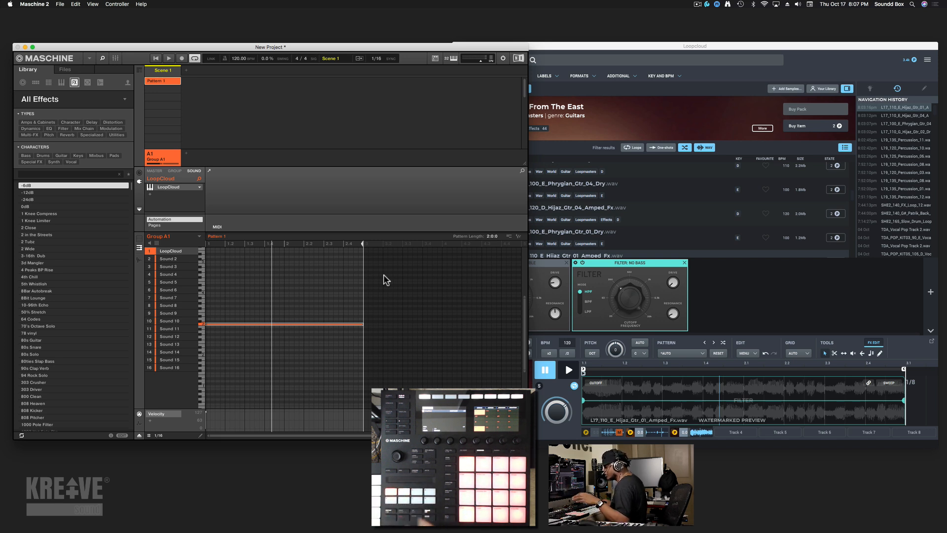
key("space")
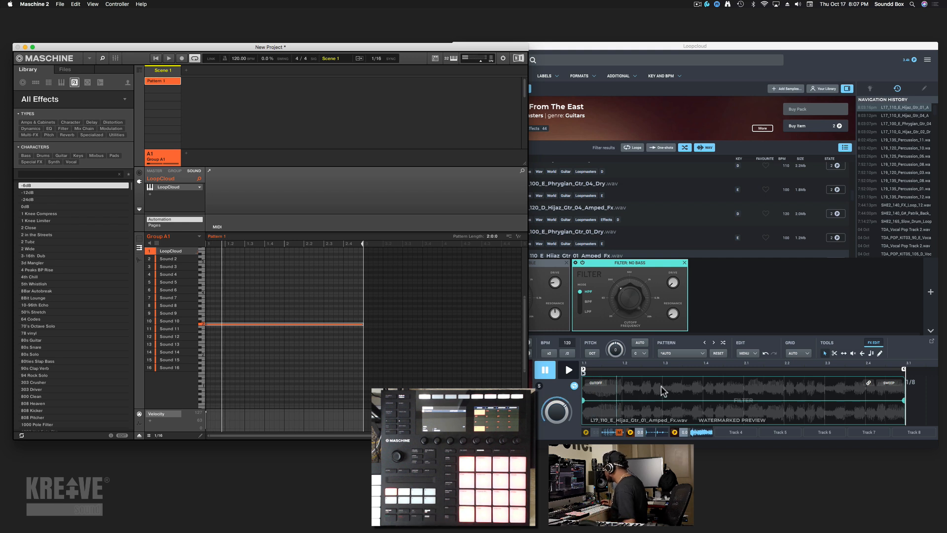
Step: Switch to Loopcloud and apply the Trap Kicks 3 factory pattern to the guitar loop on Track 3
left_click(709, 433)
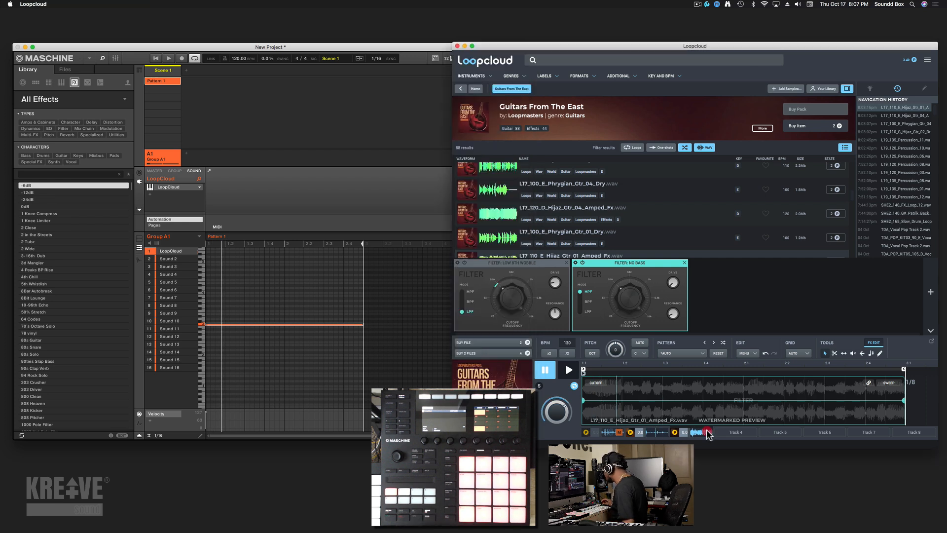
left_click(709, 434)
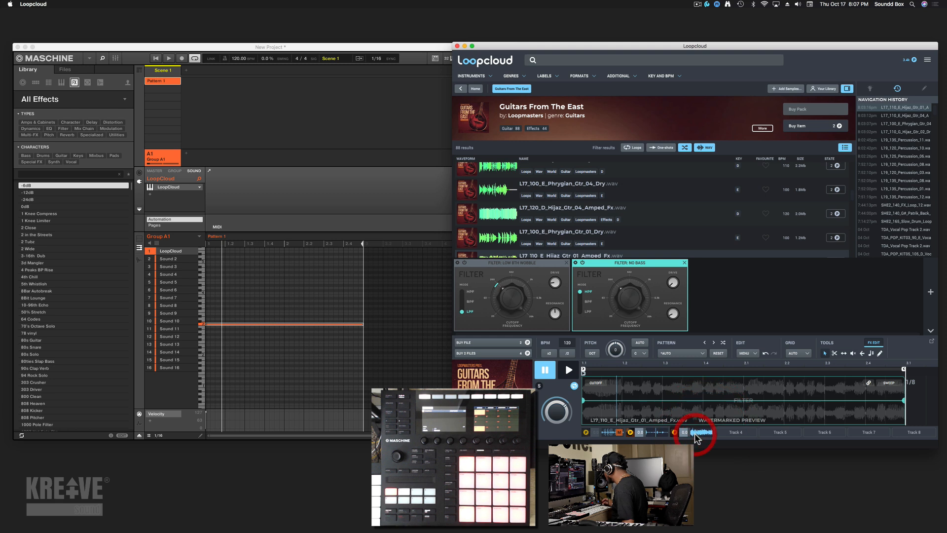
left_click(677, 354)
mouse_move(682, 405)
mouse_move(687, 440)
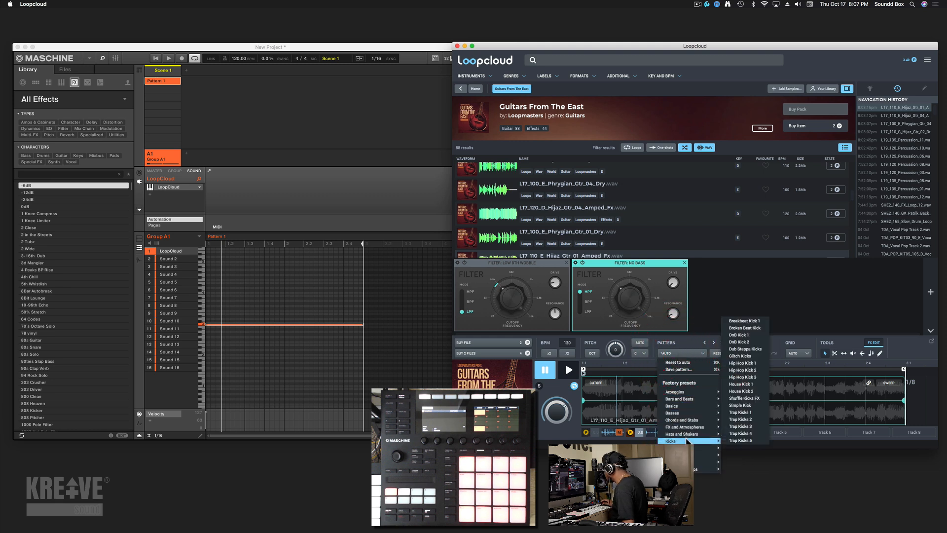
left_click(741, 428)
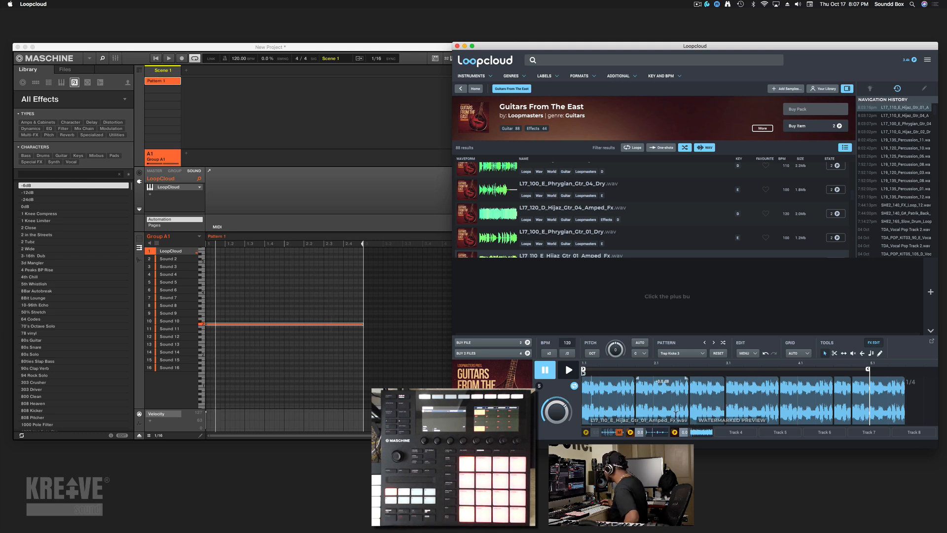
Step: Reselect the guitar loop on Track 3 and show its effects section
left_click(704, 433)
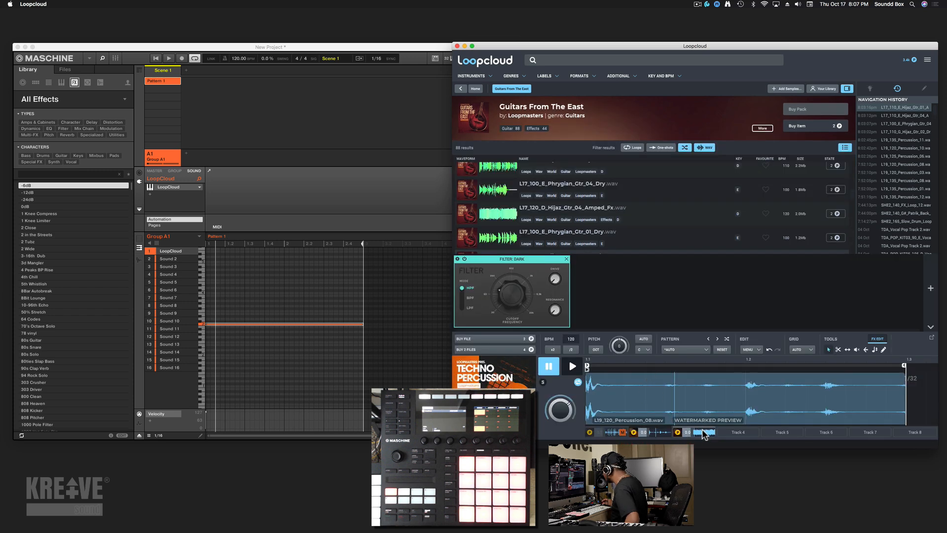
left_click(703, 433)
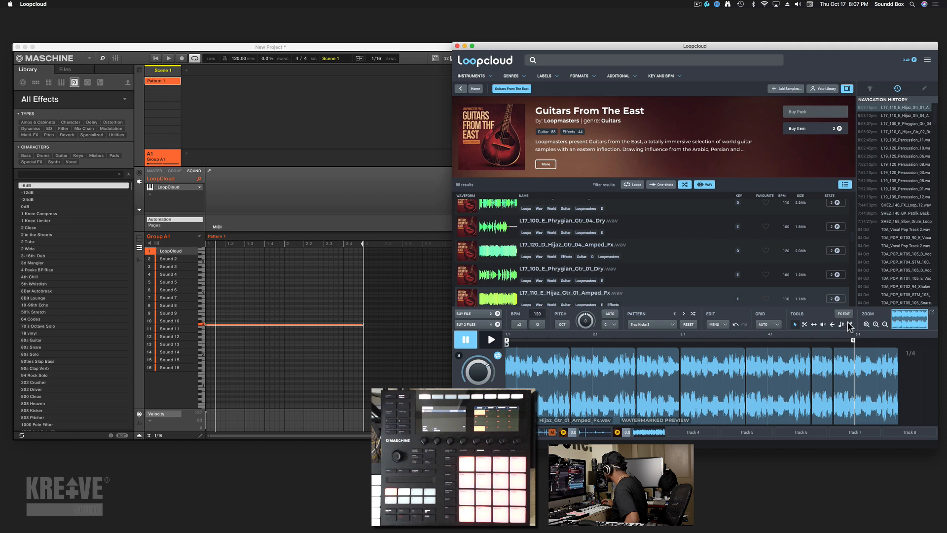
left_click(843, 314)
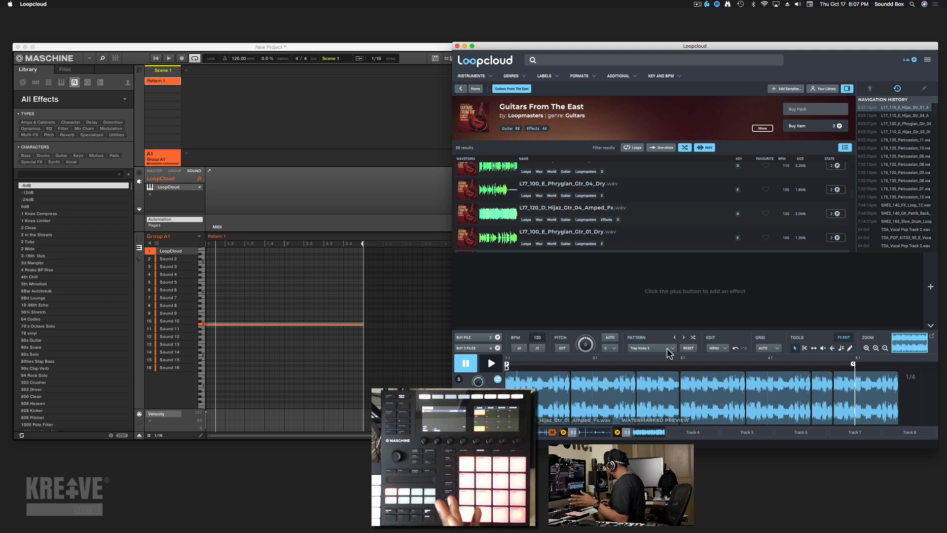
Step: Play the pattern and add the Filter Utilities No Bass preset to the Track 3 guitar loop, adjusting its cutoff frequency
key("space")
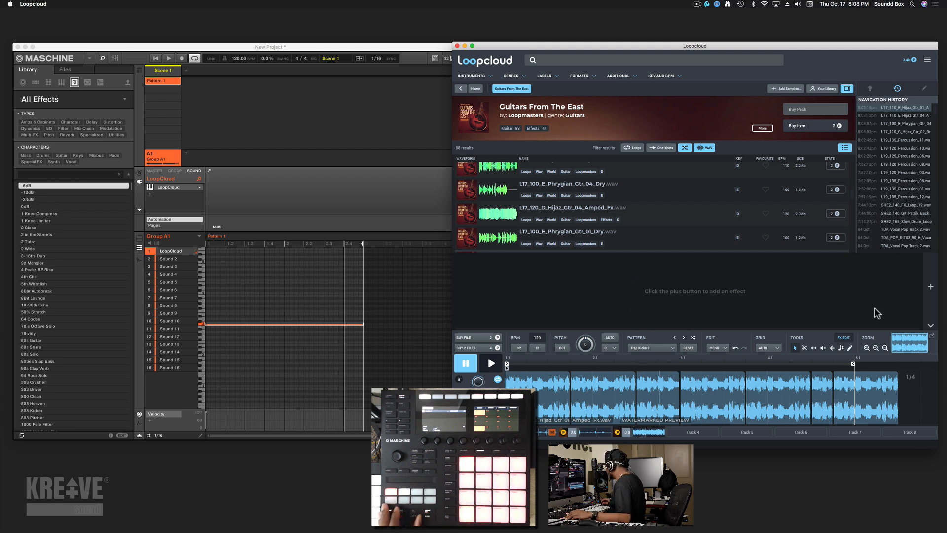
left_click(930, 287)
mouse_move(898, 238)
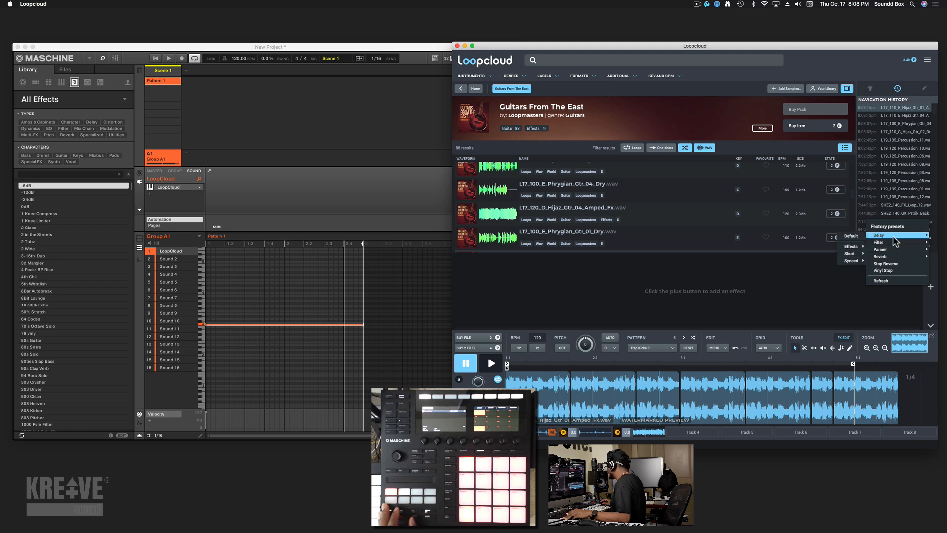
mouse_move(858, 263)
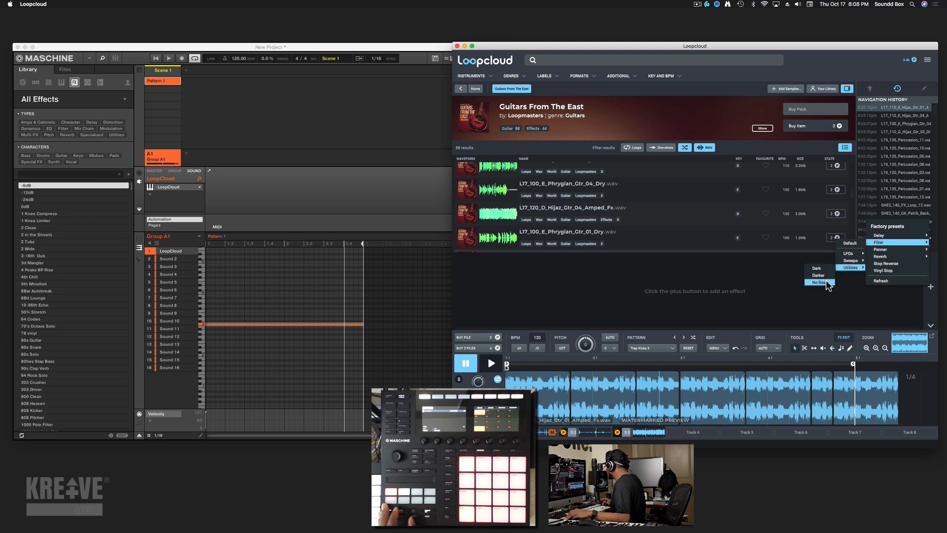
left_click(825, 283)
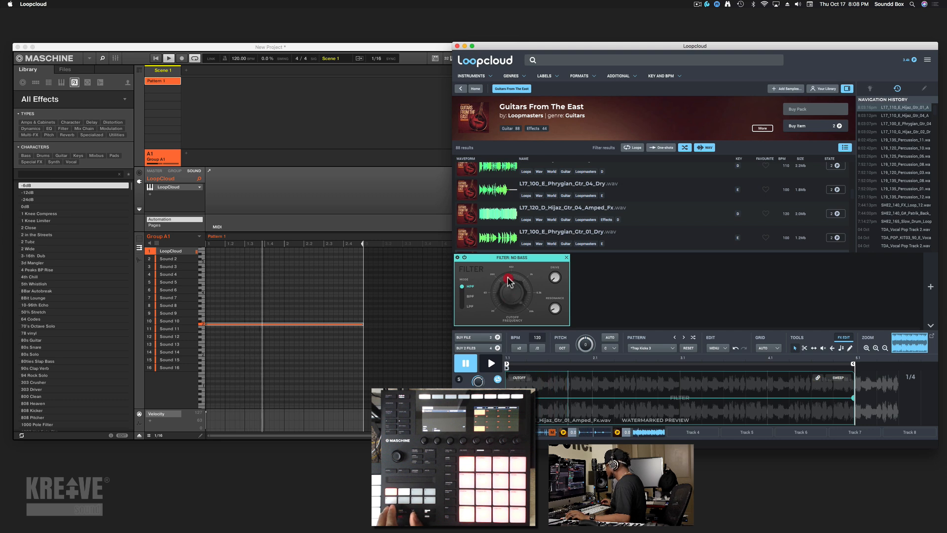
left_click_drag(510, 285, 510, 287)
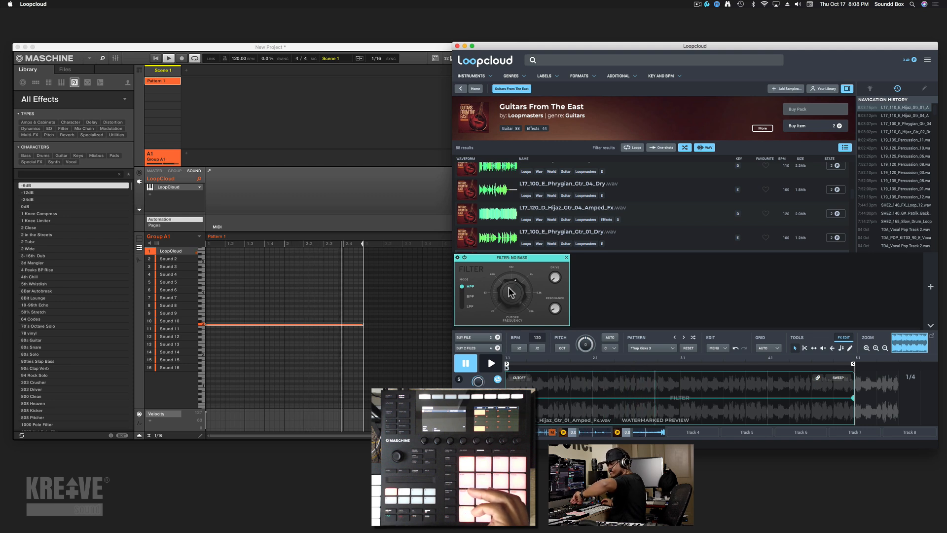
left_click_drag(510, 292, 510, 299)
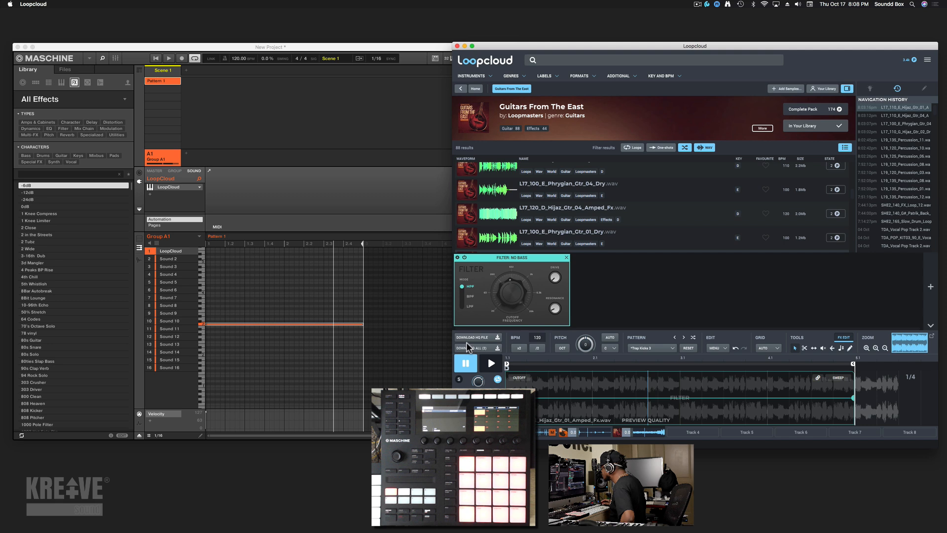
Step: Download all the purchased loops and load the processed multitrack onto Sound 2 of Group A1 in Maschine
left_click(496, 348)
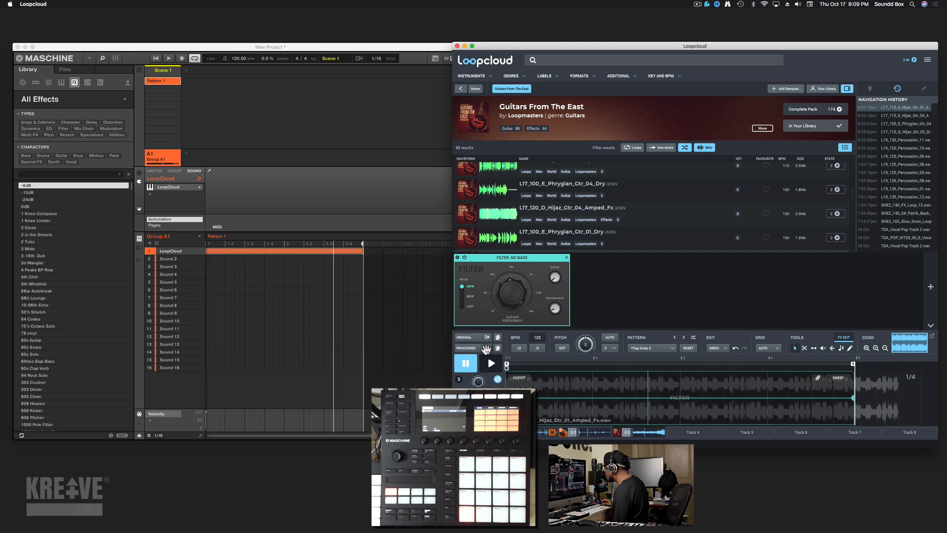
left_click_drag(219, 271, 180, 261)
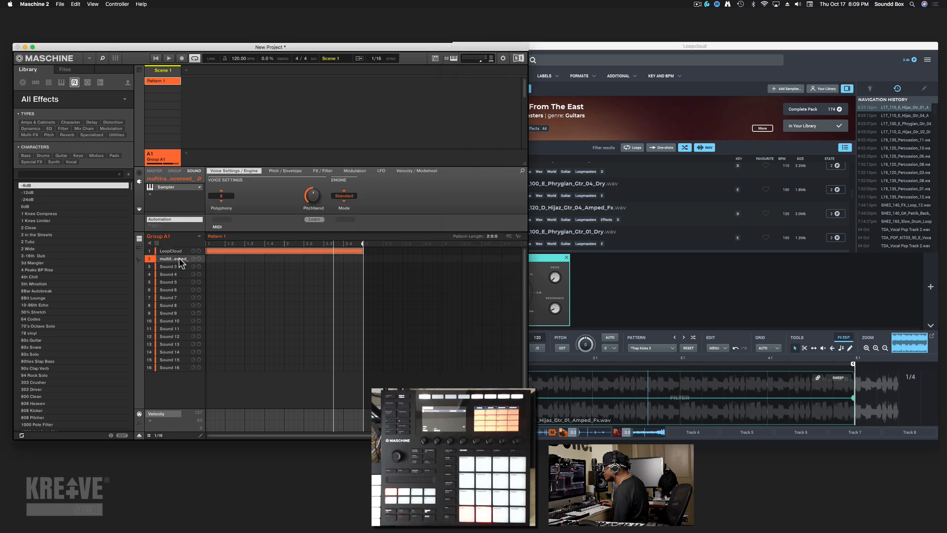
Step: Mute the LoopCloud sound, play back the pattern and start recording with the processed sample on Sound 2
left_click(150, 252)
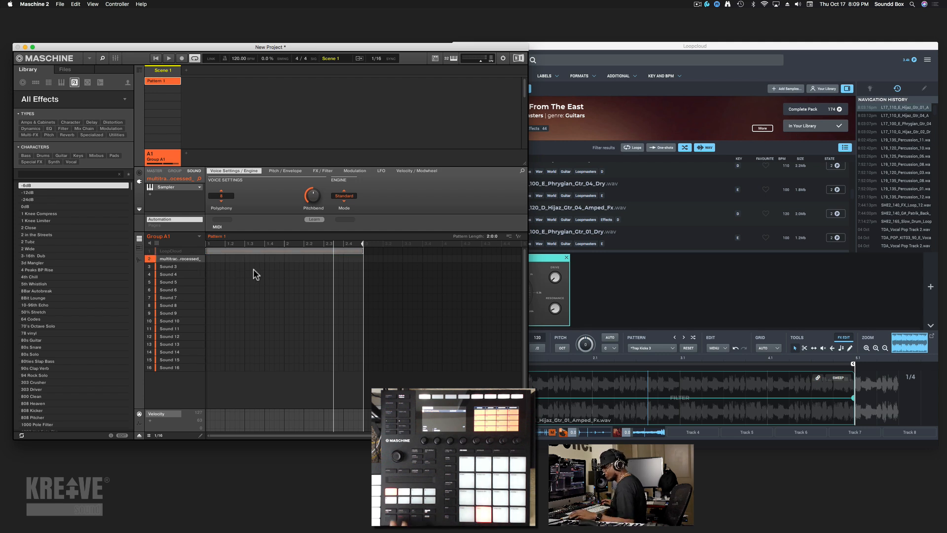
key("space")
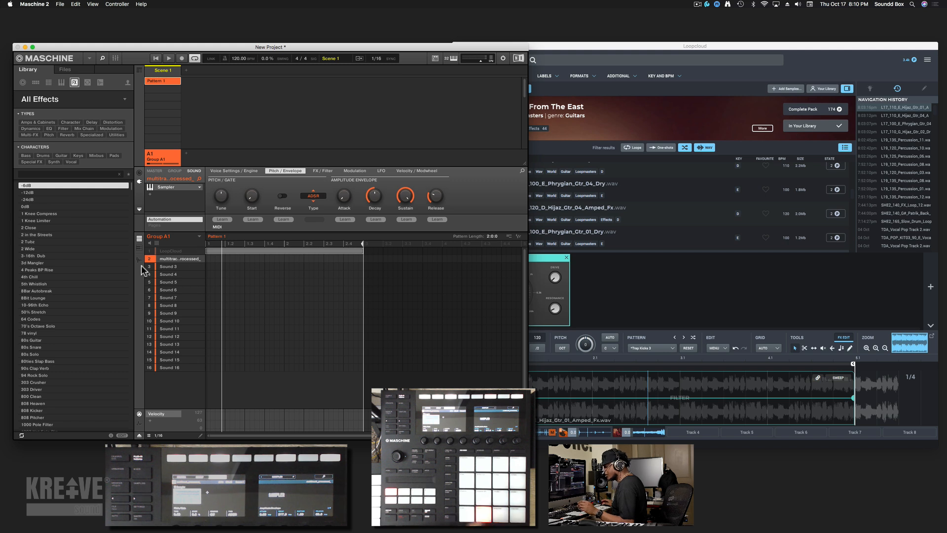
key("super+space")
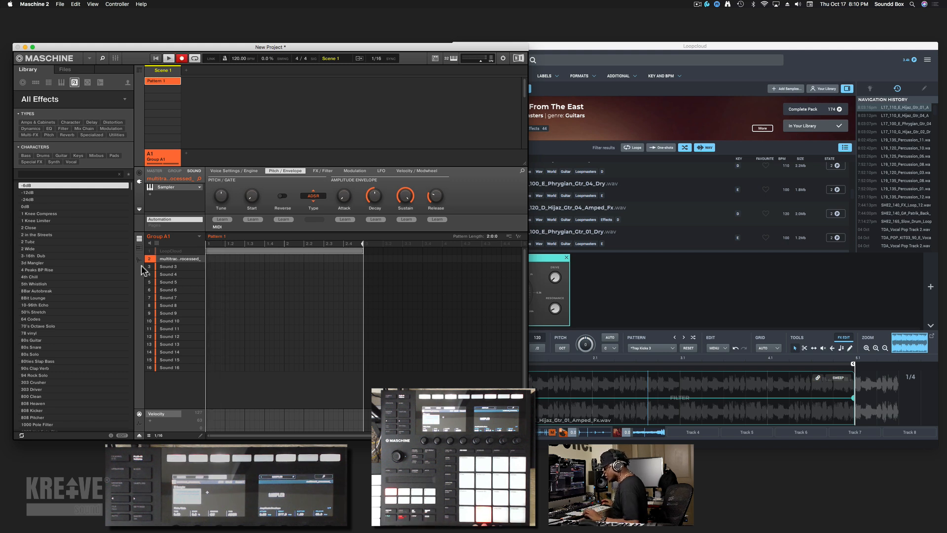
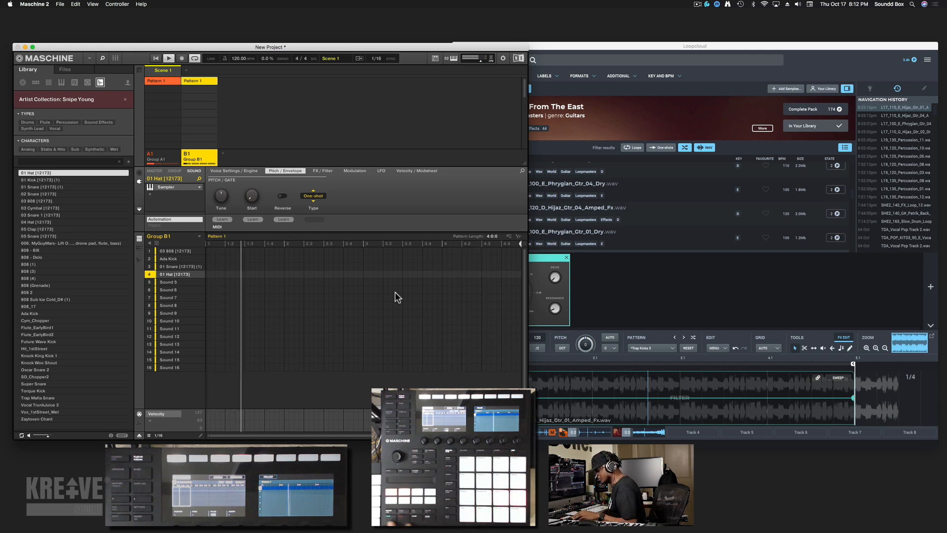
Step: Play Group B1's drum pattern and draw 1/64 rolls for 01 Hat under the snare hits at 1.3 and 2.3
key("space")
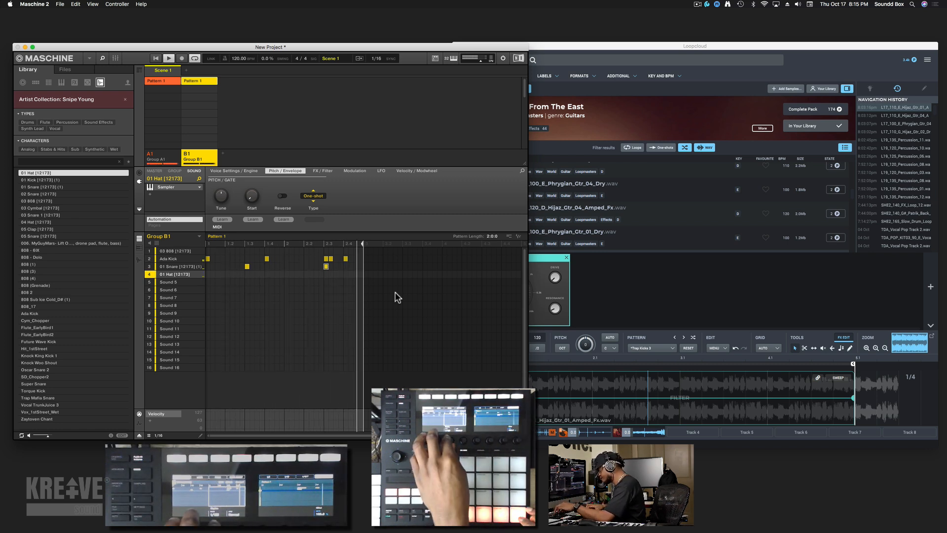
left_click(451, 273)
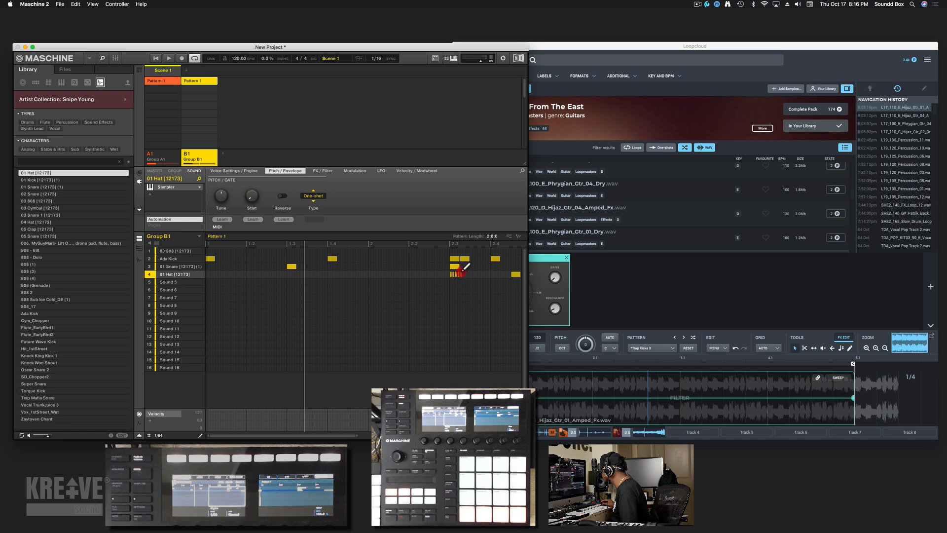
key("space")
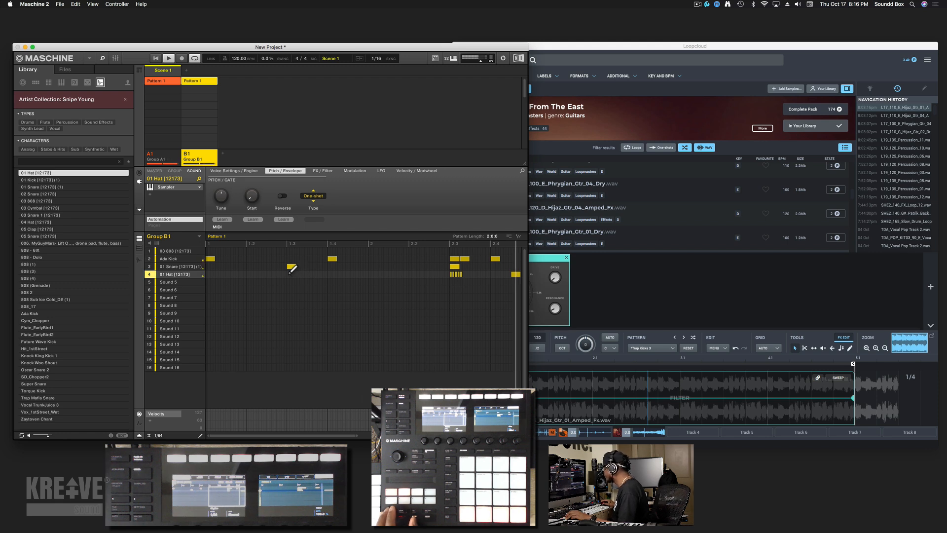
left_click_drag(289, 274, 296, 274)
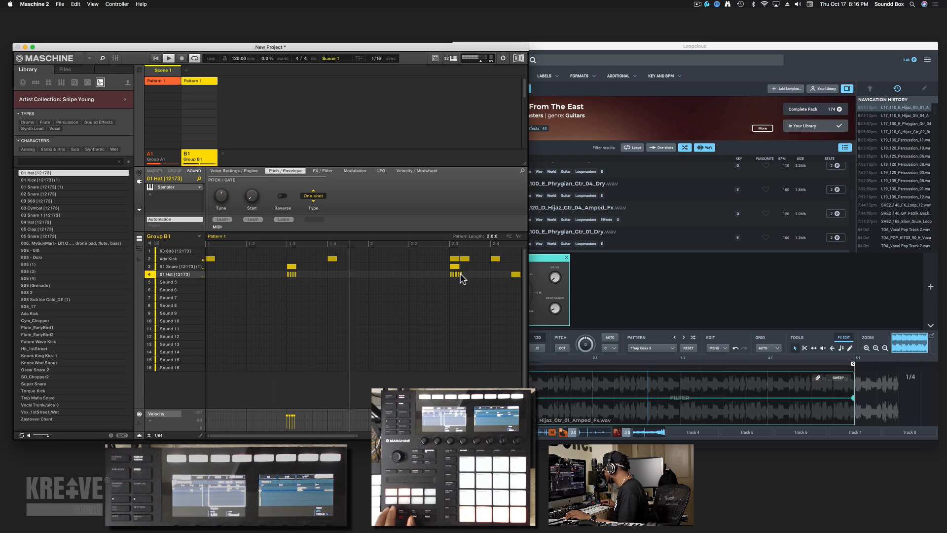
left_click(460, 275)
Step: Move the two high 03 808 notes near 2.3 slightly earlier and redraw the low note that follows them
left_click(304, 317)
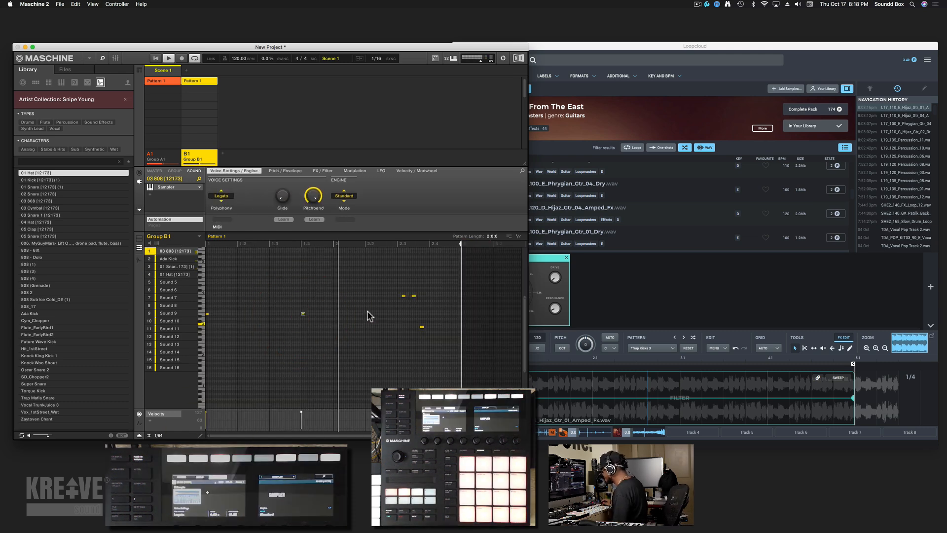
left_click_drag(415, 295, 397, 297)
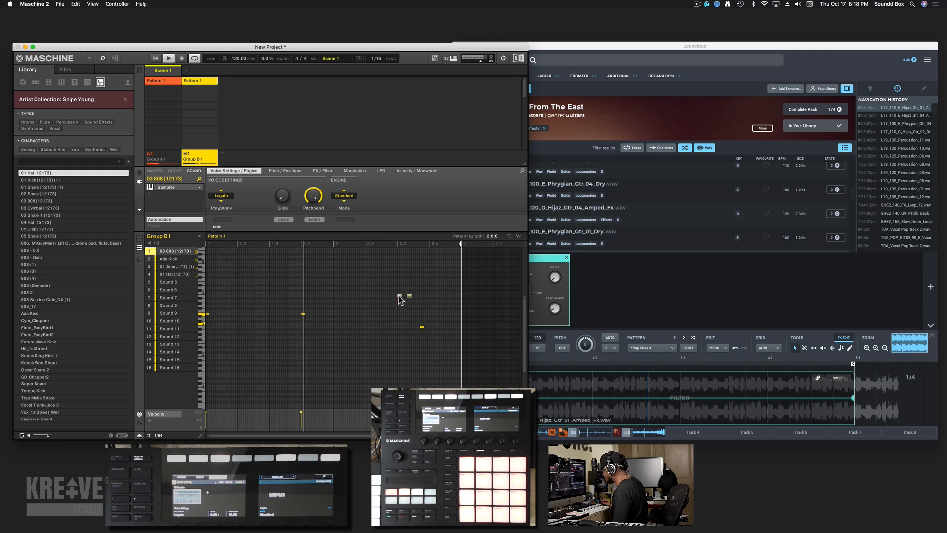
left_click(422, 326)
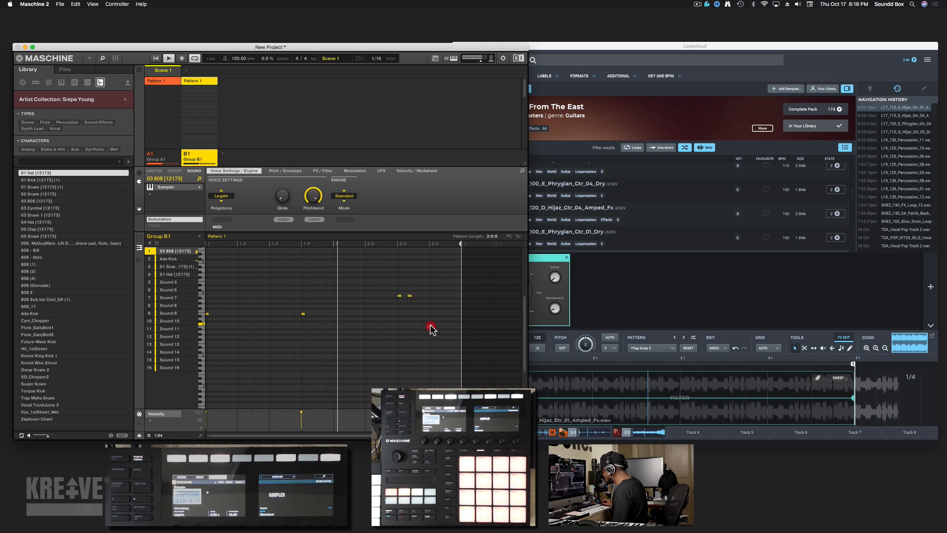
left_click(429, 328)
double_click(423, 326)
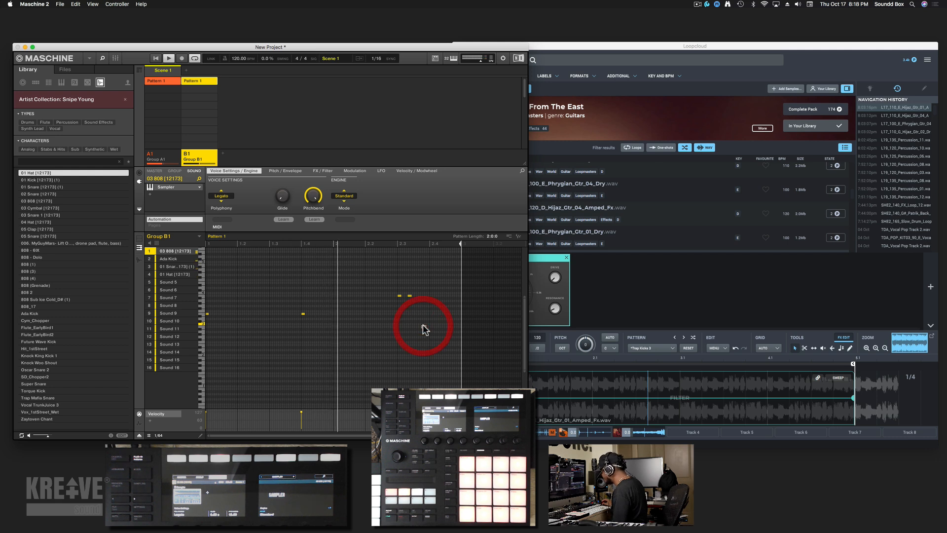
Step: Set the step grid to 1/16, then reposition the low 808 note and tighten the second high note
left_click(158, 435)
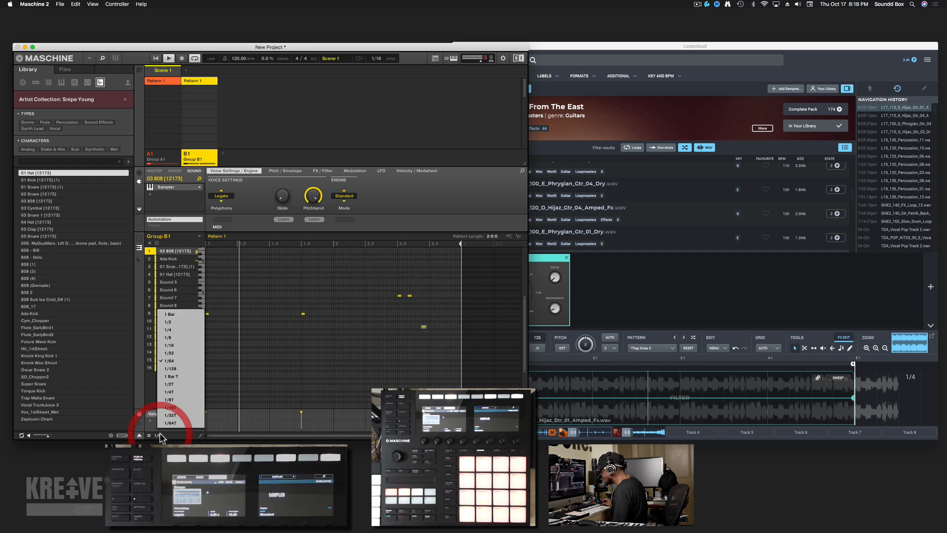
left_click(179, 346)
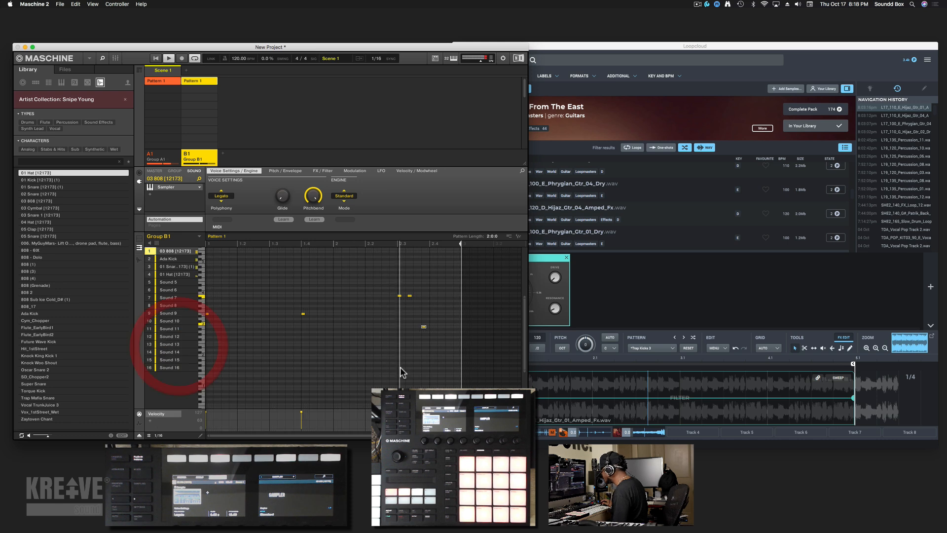
left_click(415, 327)
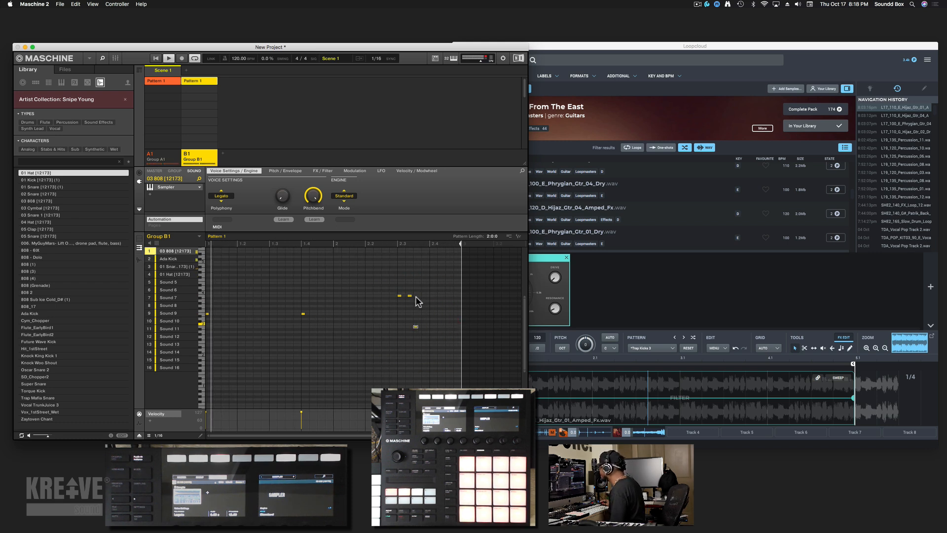
left_click_drag(408, 296, 403, 296)
left_click(416, 326)
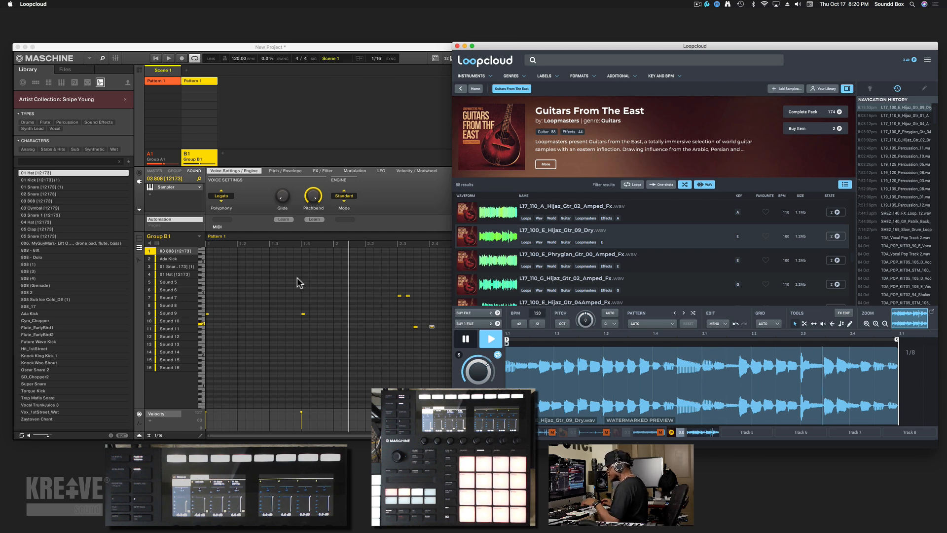
Step: Add the Acoustic Guitar reverb preset to the L17_100_E_Hijaz_Gtr_09_Dry loop and adjust its size and the track volume
key("space")
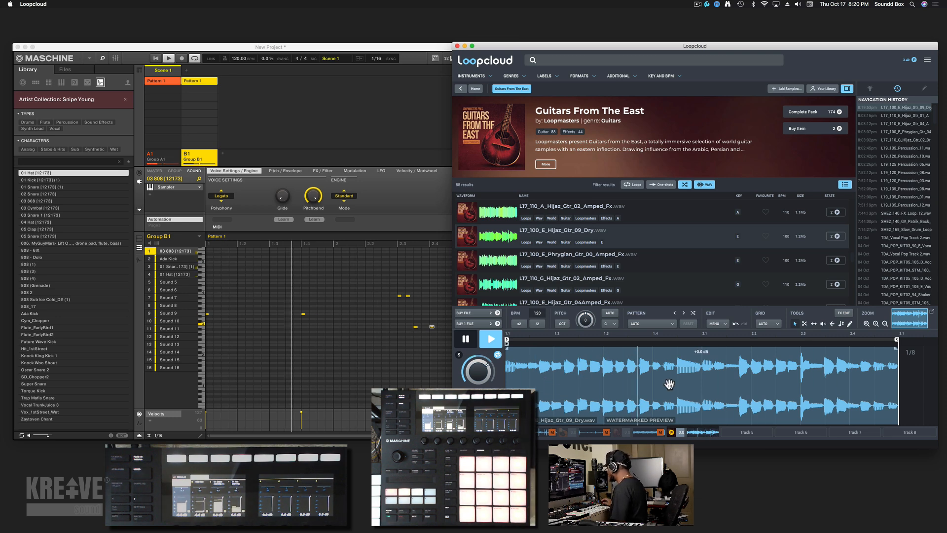
left_click(844, 313)
left_click(930, 285)
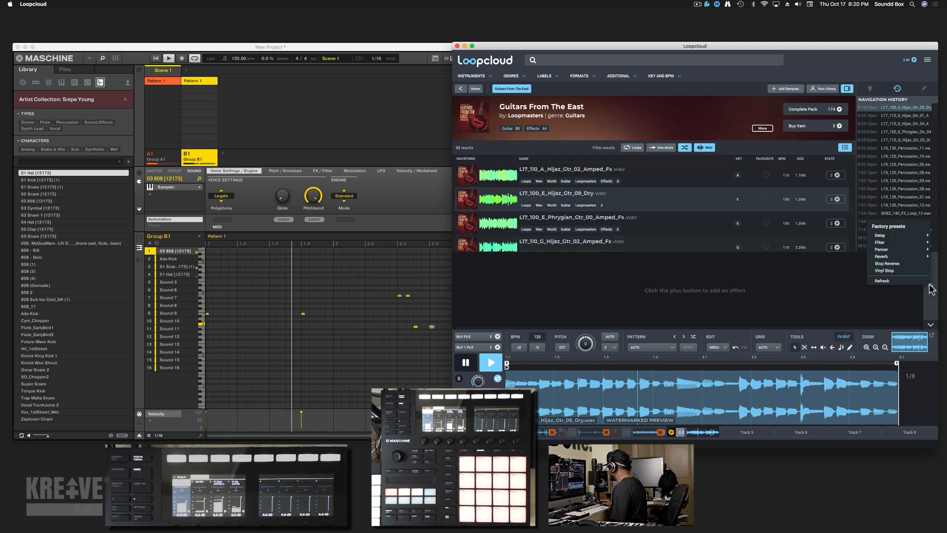
mouse_move(895, 257)
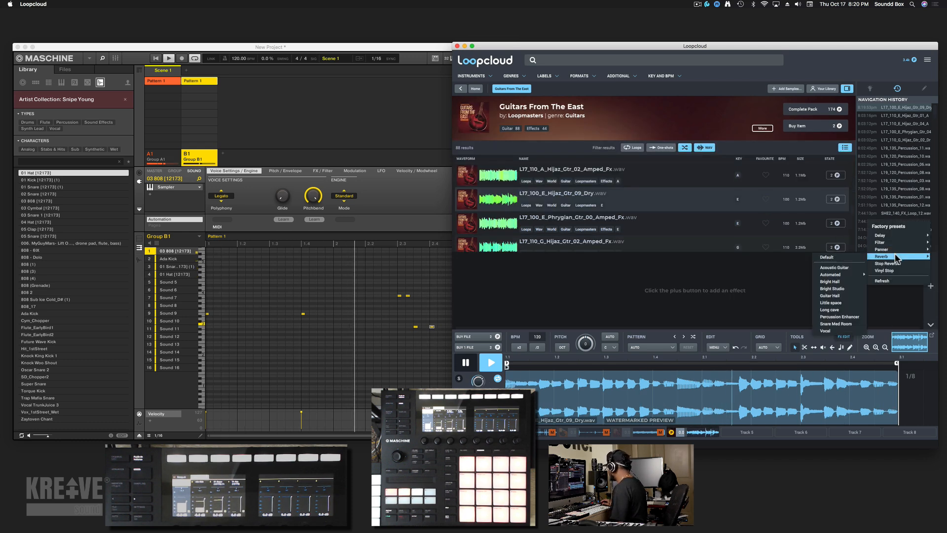
left_click(839, 267)
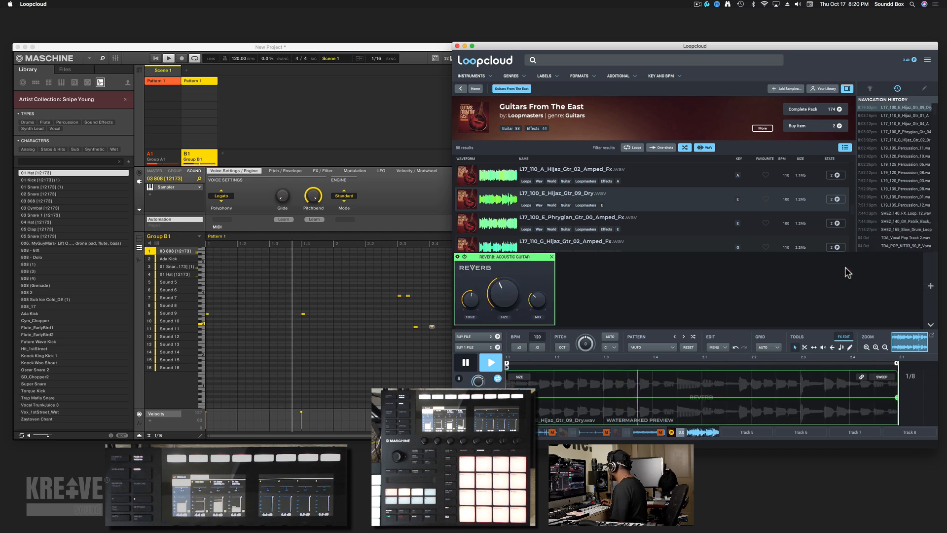
left_click(500, 307)
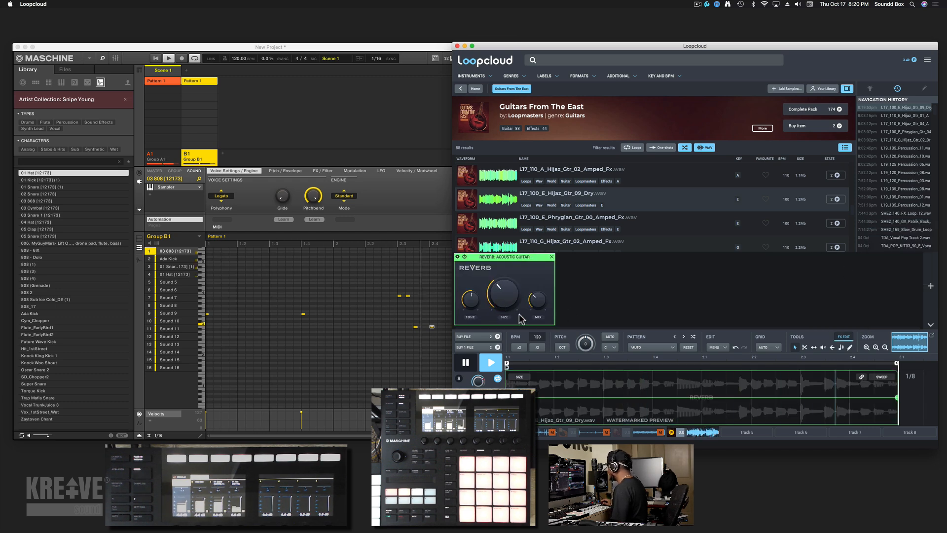
left_click_drag(478, 381, 480, 388)
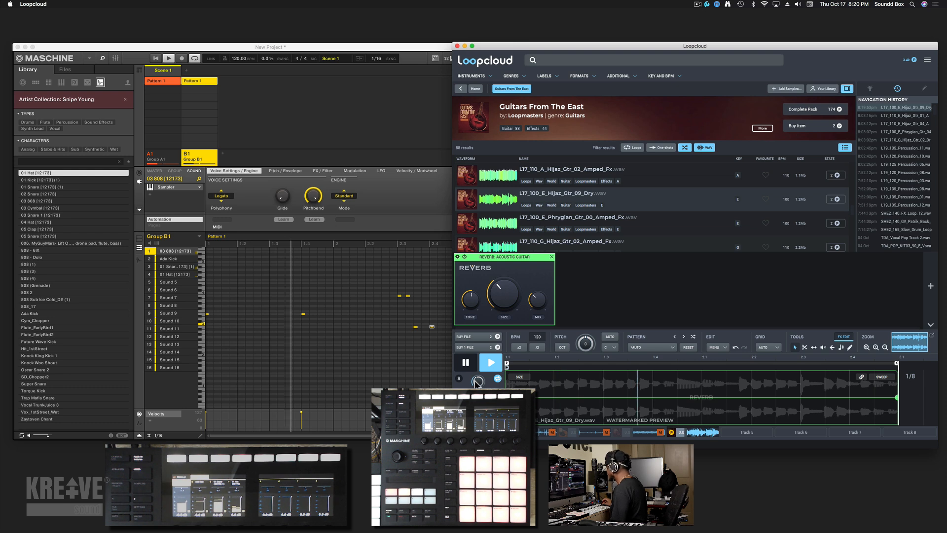
Step: Apply the Base Techno Arp 3 factory pattern to the Hijaz guitar loop and restart its playback
left_click(666, 347)
mouse_move(670, 387)
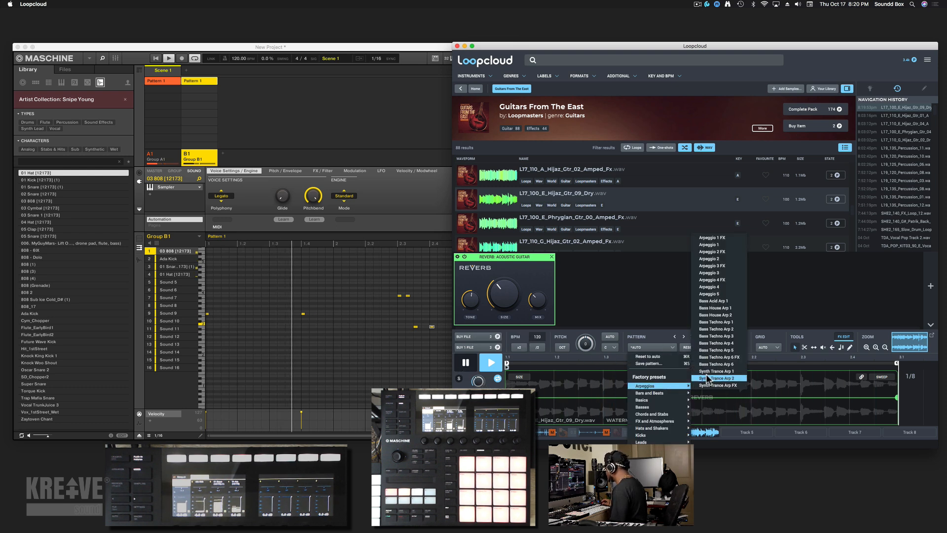
left_click(735, 339)
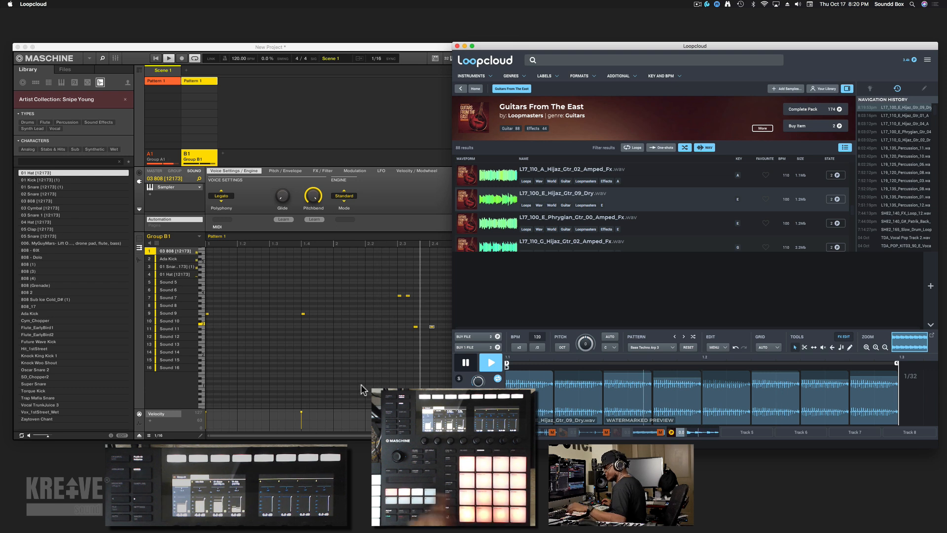
key("space")
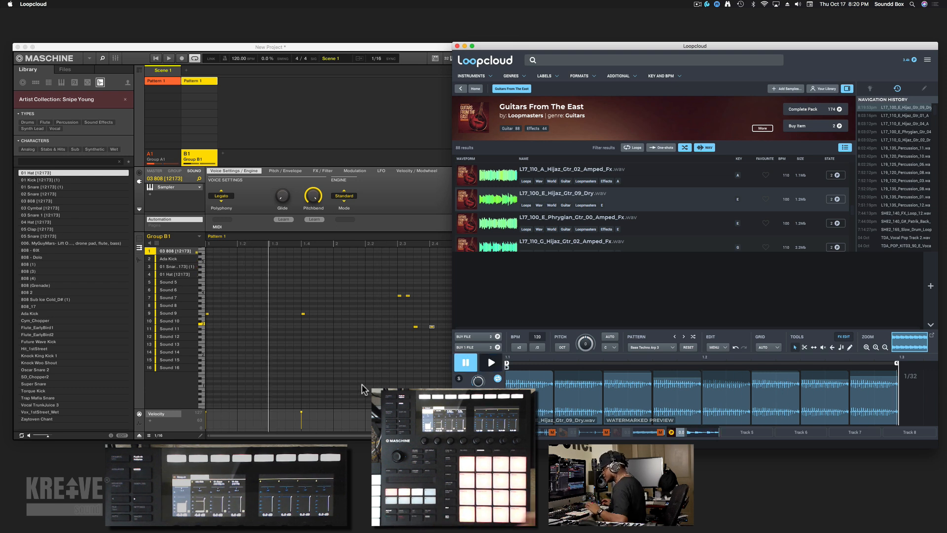
left_click(491, 363)
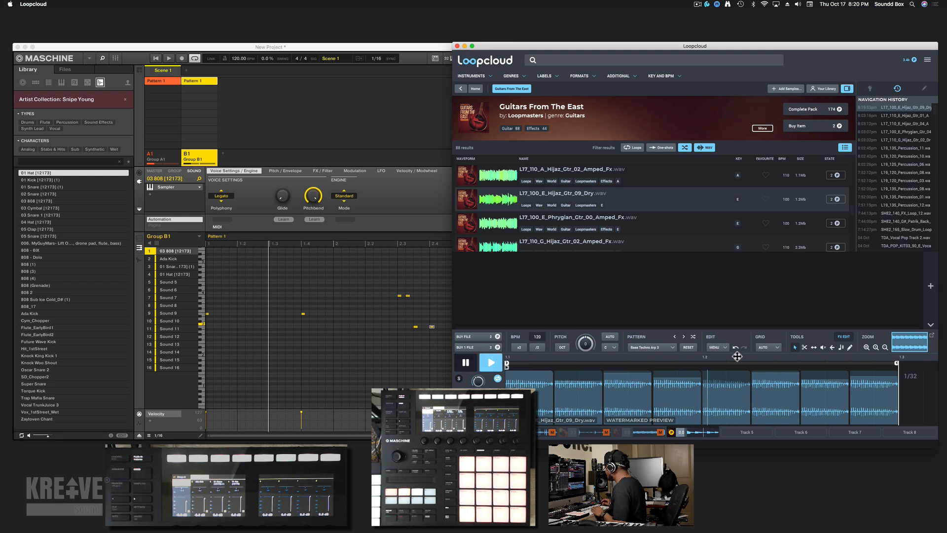
Step: Replace the arpeggio pattern on the Hijaz guitar loop with the 4 Bars pattern and restart the loop's playback
left_click(672, 347)
mouse_move(670, 419)
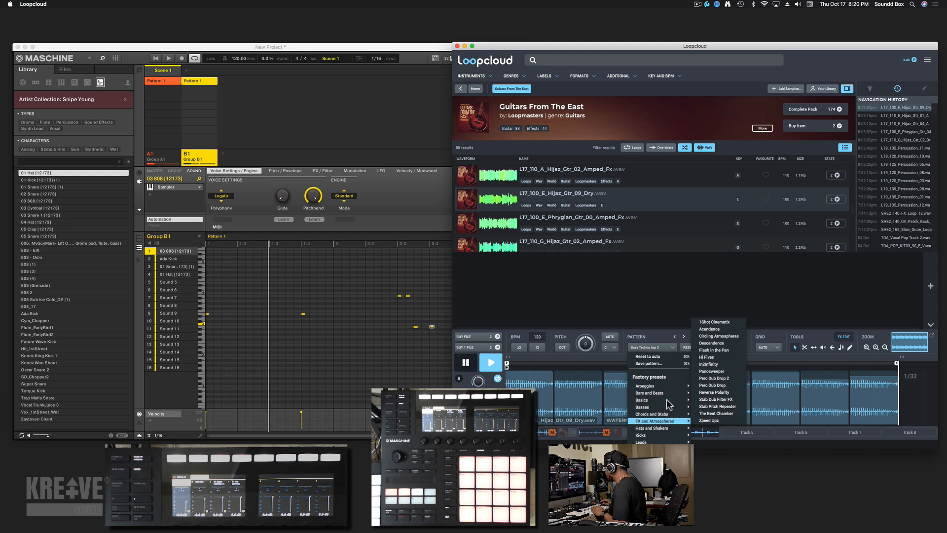
mouse_move(665, 393)
left_click(696, 379)
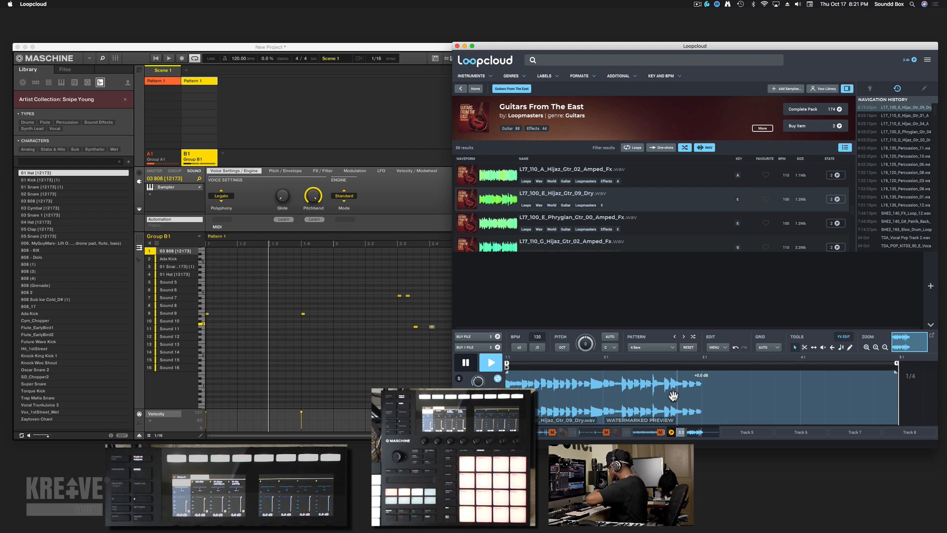
left_click(763, 395)
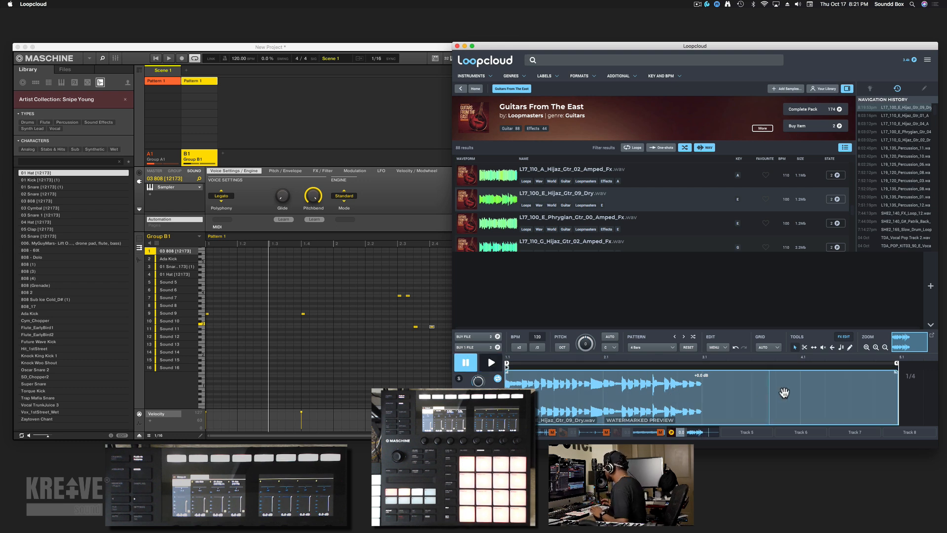
key("space")
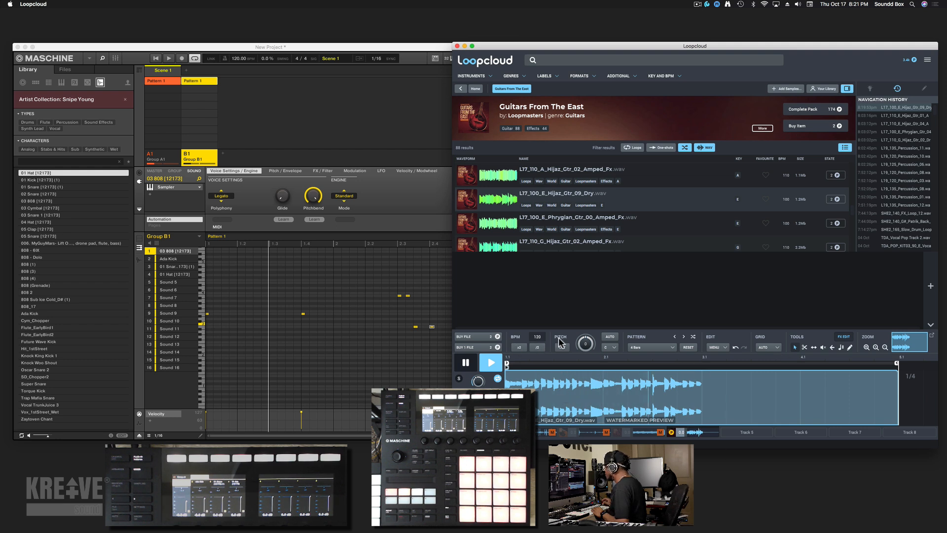
Step: Start the Maschine beat alongside the Loopcloud guitar loop and switch the loop to half tempo
left_click(415, 326)
key("space")
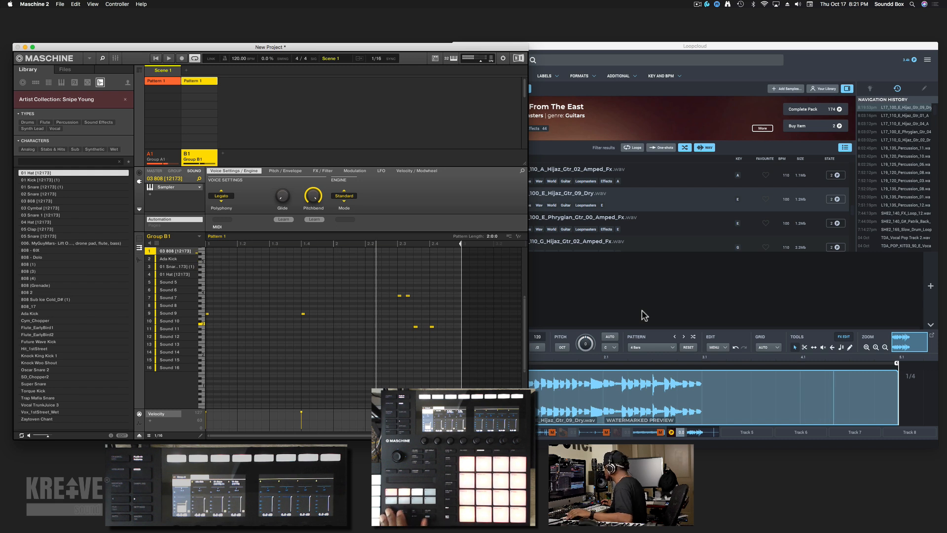
left_click(682, 393)
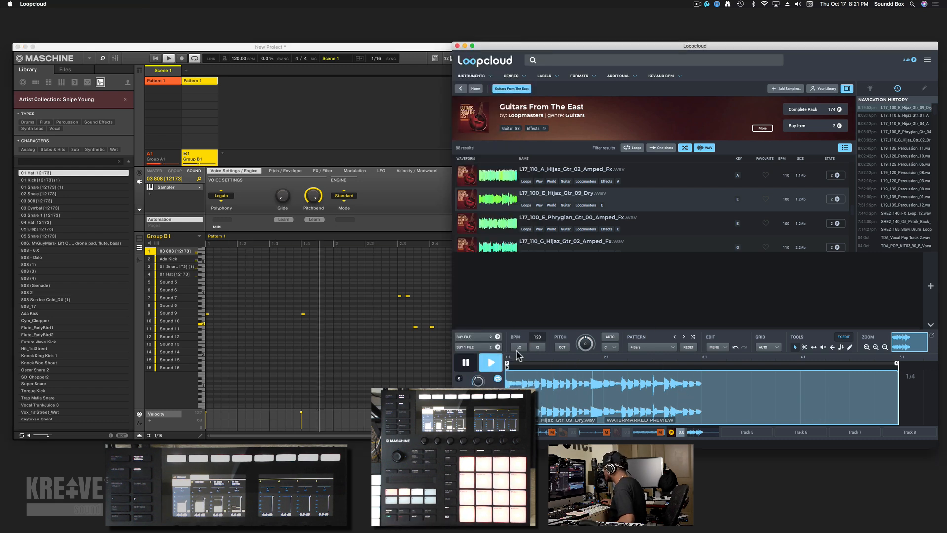
left_click(536, 347)
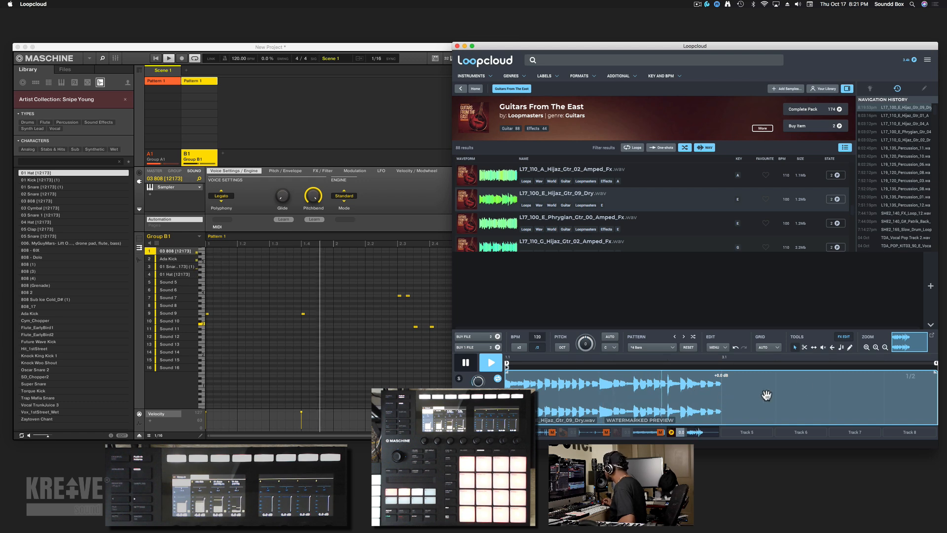
Step: Add the Acoustic Guitar reverb preset to the Hijaz guitar loop
left_click(845, 341)
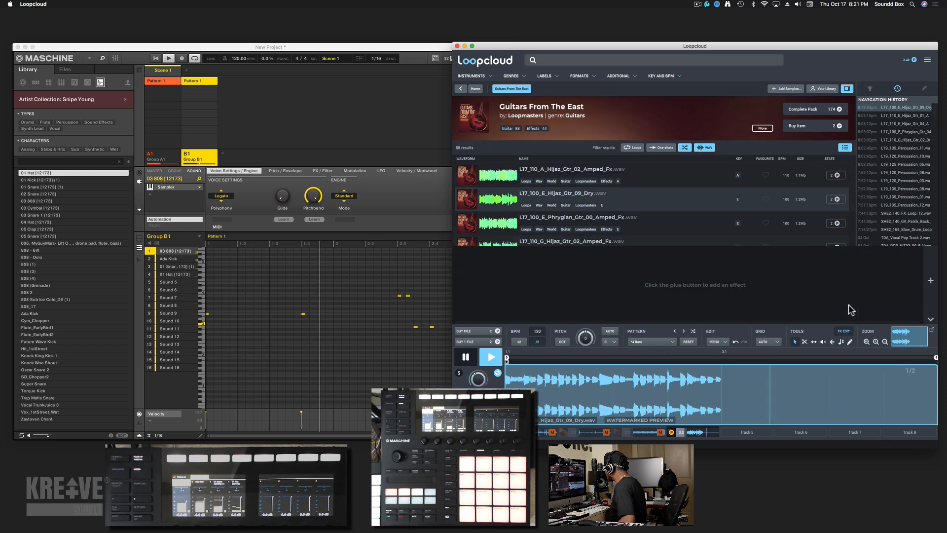
left_click(930, 280)
mouse_move(905, 234)
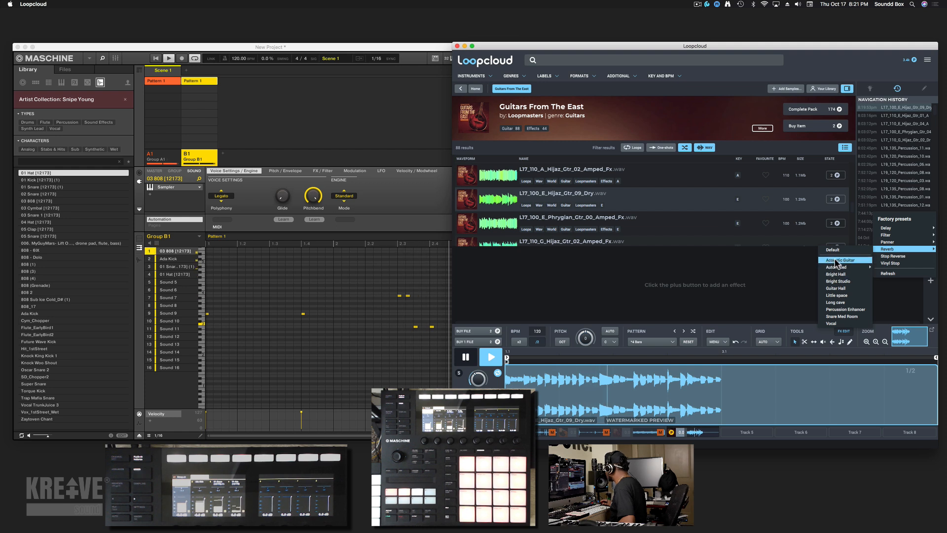
left_click(839, 260)
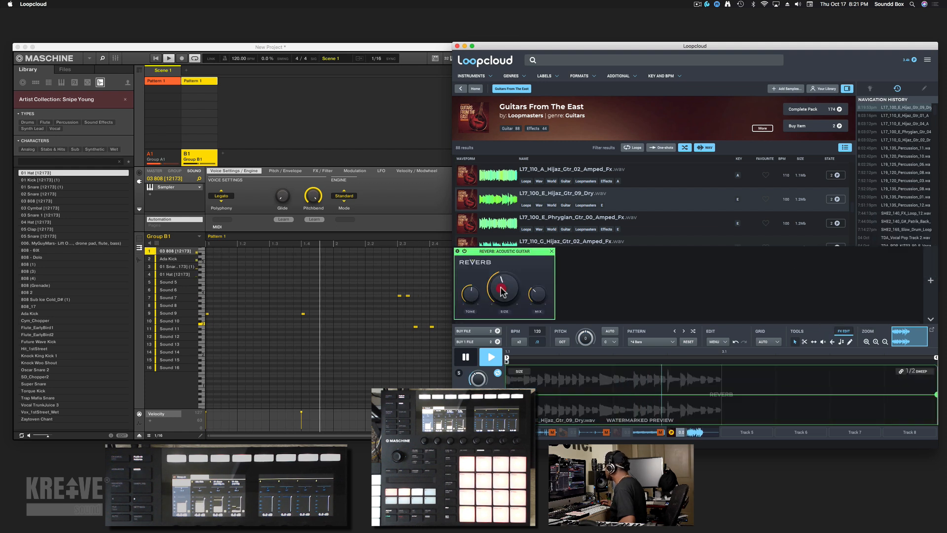
Step: Shorten the loop region to end at bar 3 and reverse the guitar clip
left_click_drag(936, 358, 709, 365)
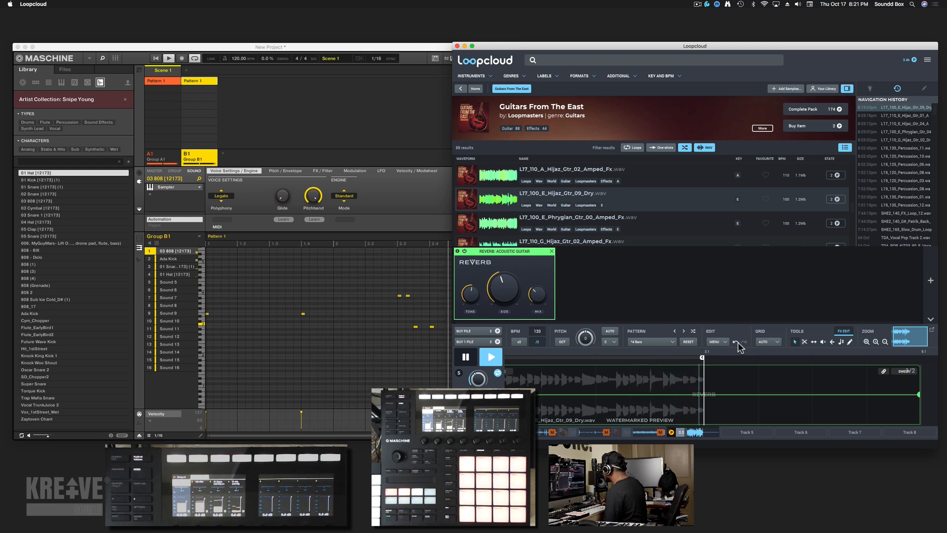
left_click(832, 341)
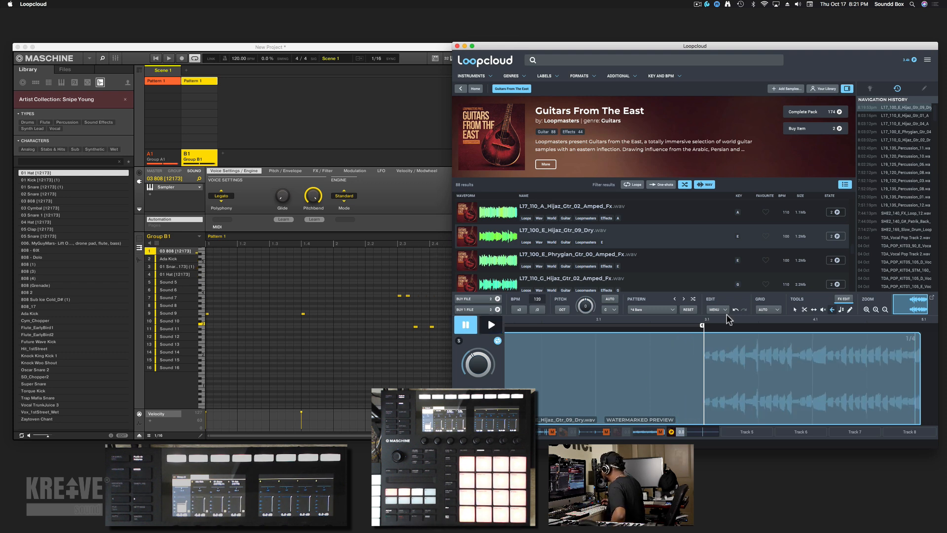
Step: Cut the reversed clip at bar 3, remove its silent front part and move the remaining audio to bar 1
left_click(805, 310)
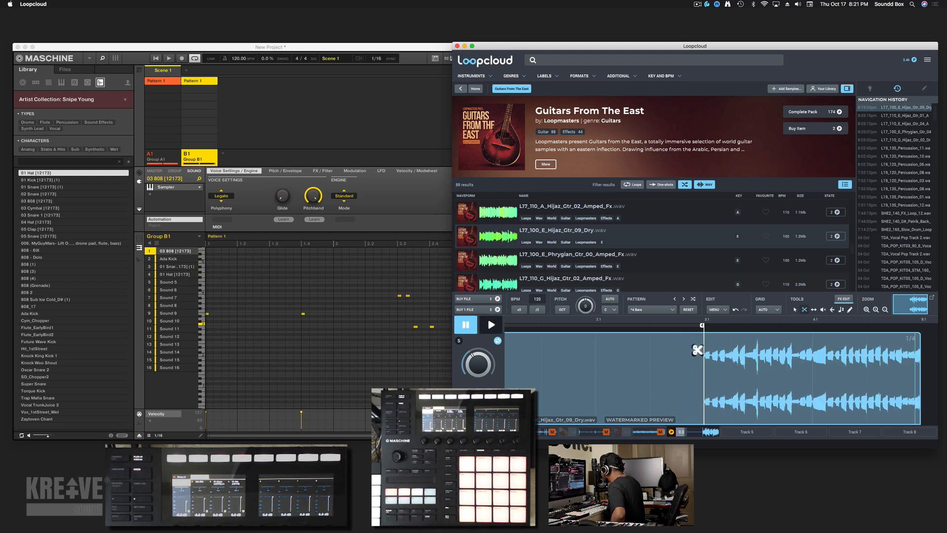
left_click(702, 348)
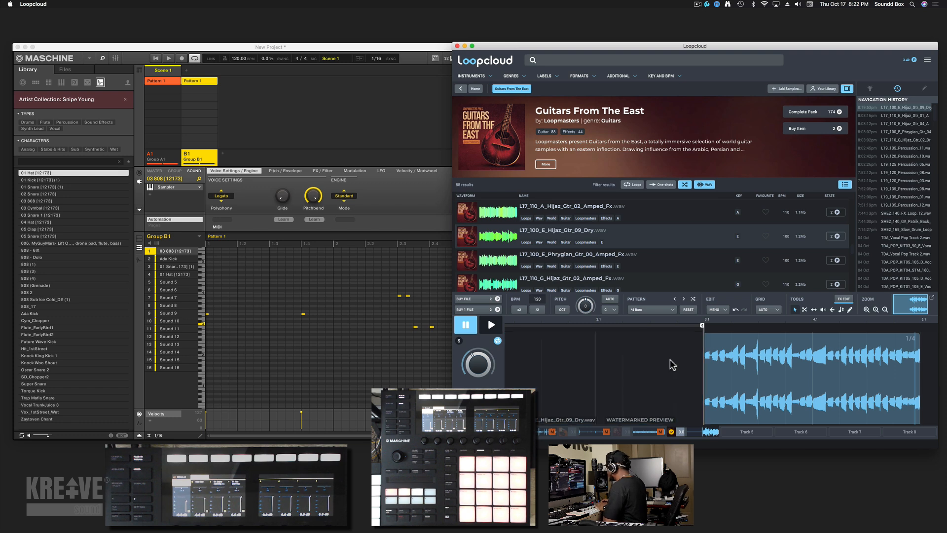
mouse_move(724, 385)
left_mouse_down()
mouse_move(480, 366)
mouse_move(549, 361)
mouse_move(531, 359)
left_mouse_up()
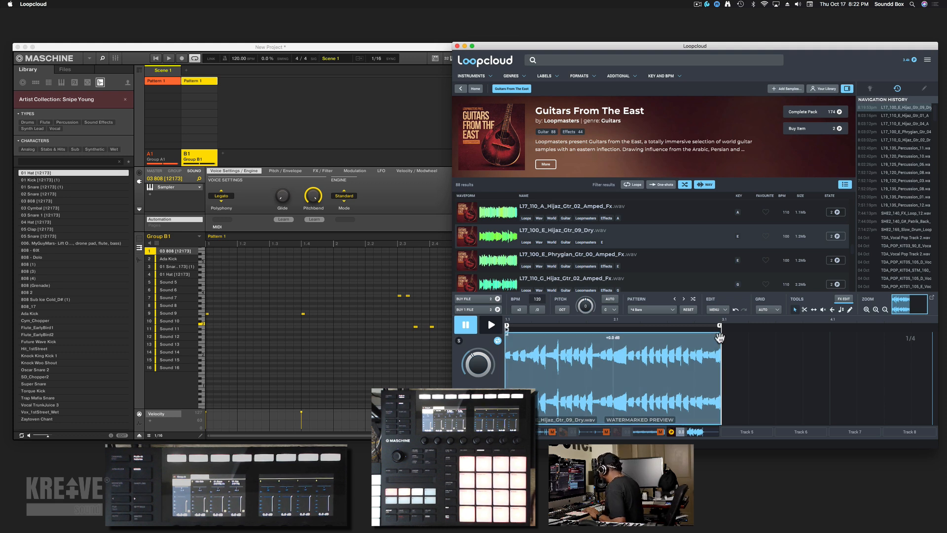
Step: Try a fade-out and a short fade-in on the reversed guitar clip during playback, and remove both fades
left_click_drag(721, 338, 720, 358)
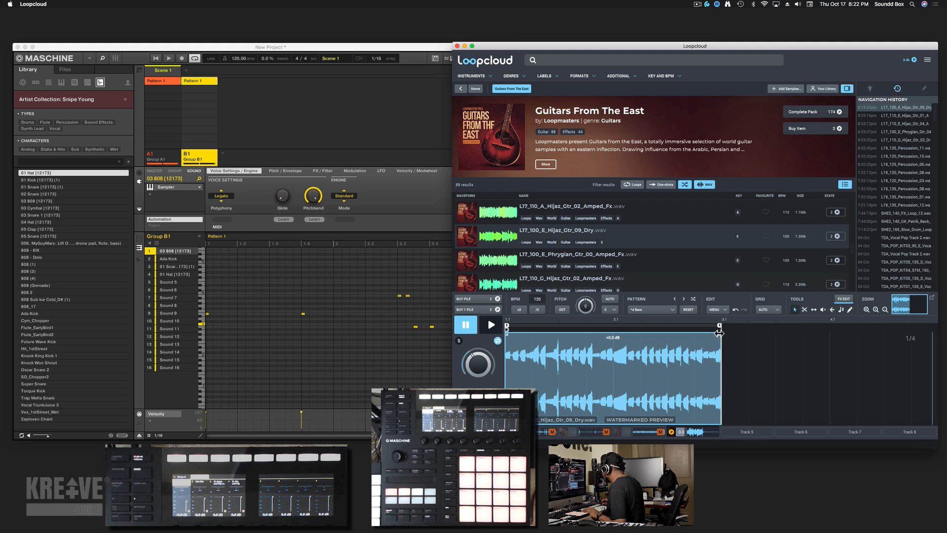
left_click_drag(711, 334, 679, 334)
key("space")
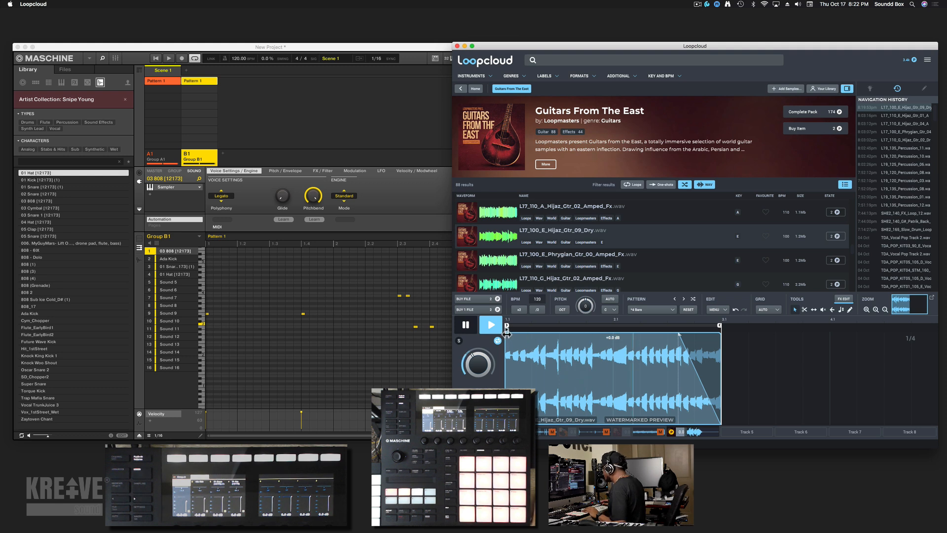
left_click_drag(507, 334, 513, 334)
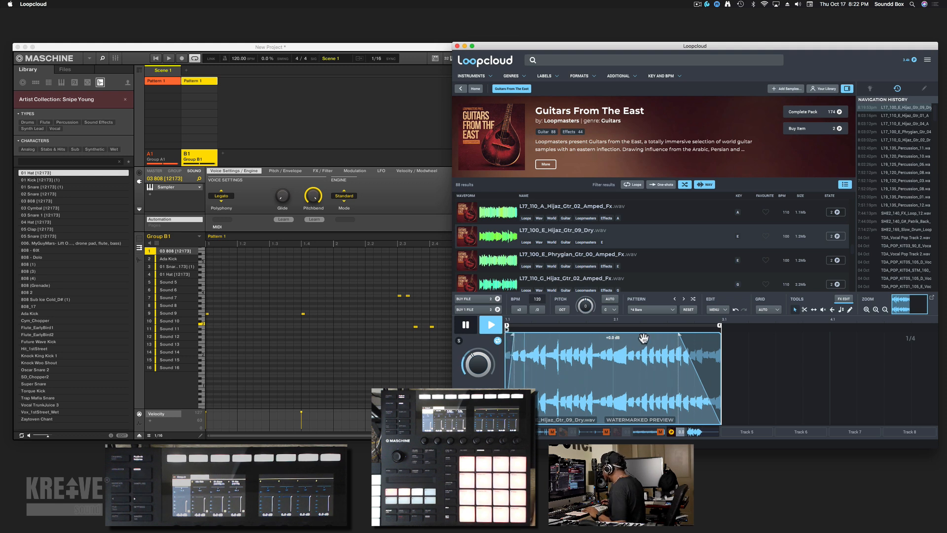
left_click_drag(680, 336, 723, 335)
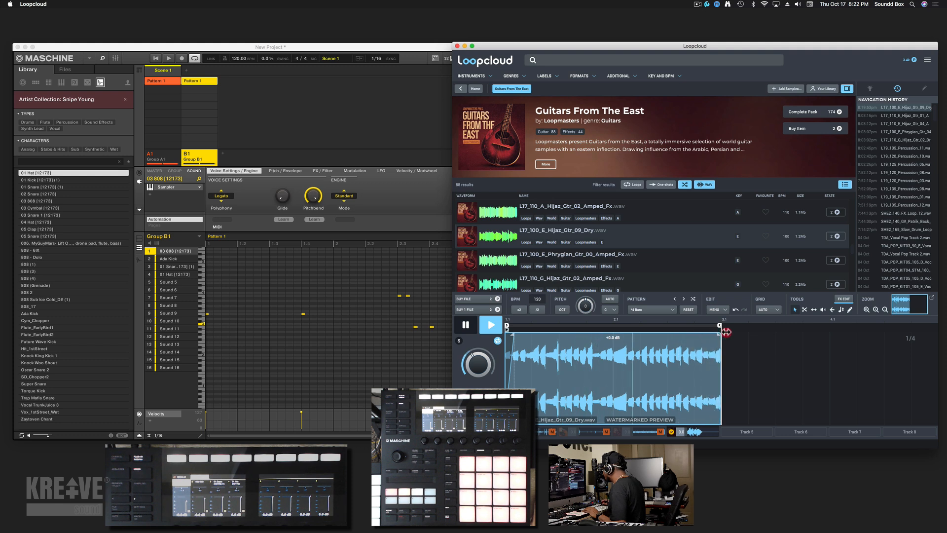
left_click_drag(511, 331, 504, 334)
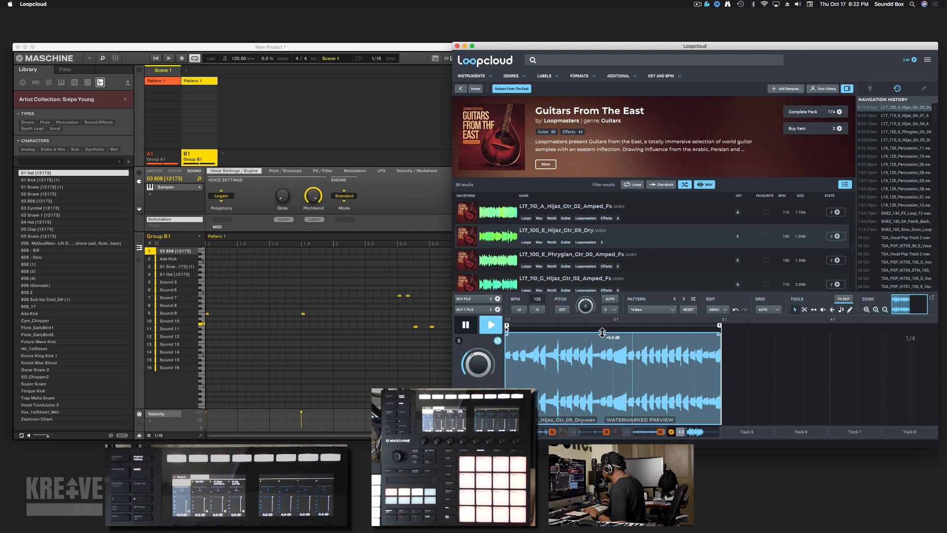
Step: Lower the gain of the reversed guitar clip and raise it back to about -0.2 dB
left_click_drag(602, 333, 603, 362)
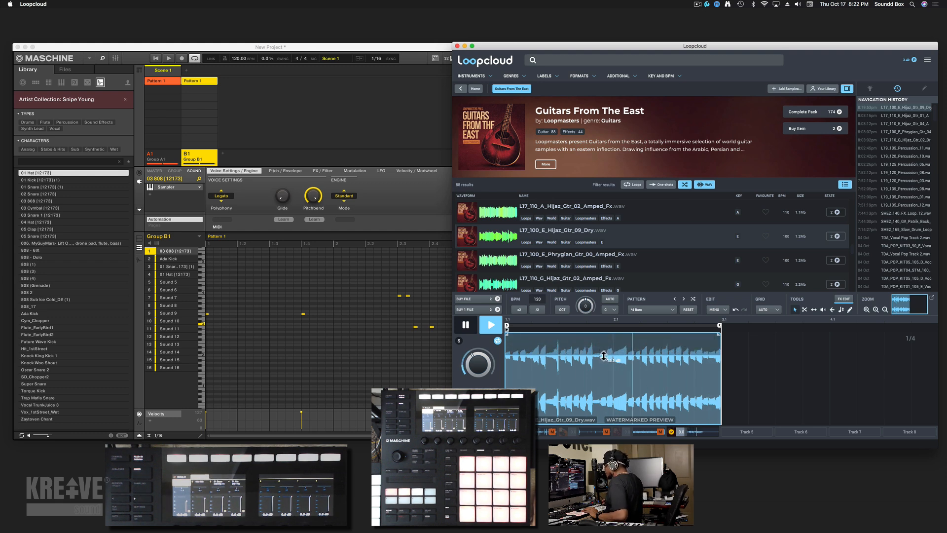
left_click_drag(602, 357, 610, 318)
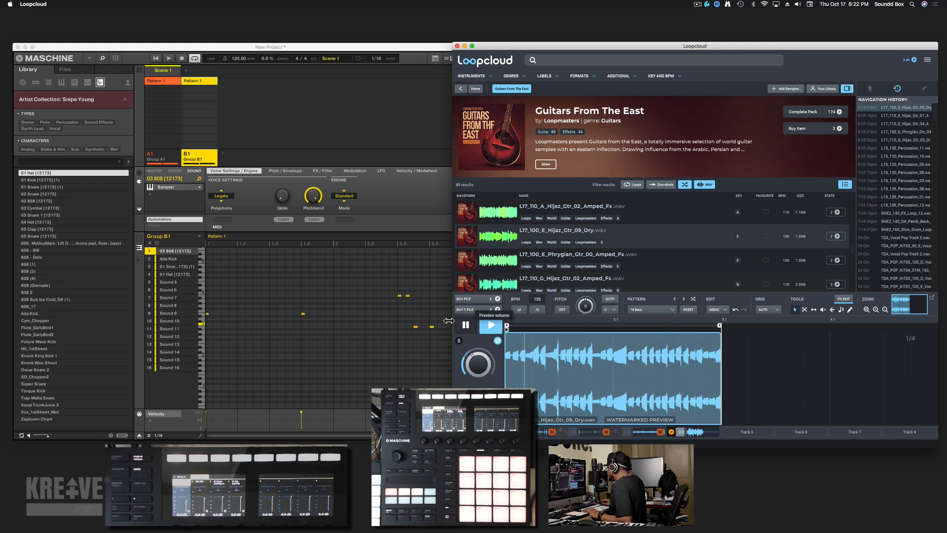
Step: View the available grid and snap resolutions for the clip editor and leave the setting on AUTO
left_click(778, 309)
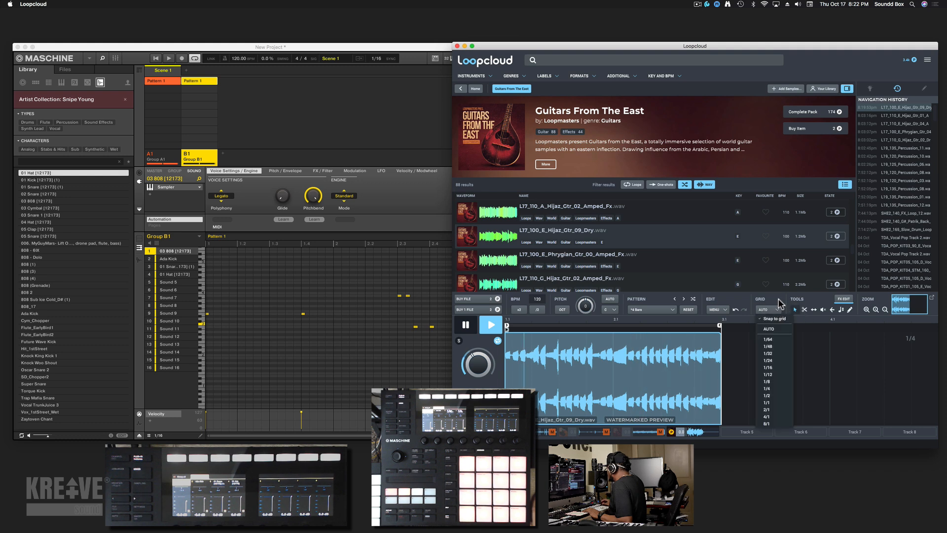
left_click(779, 302)
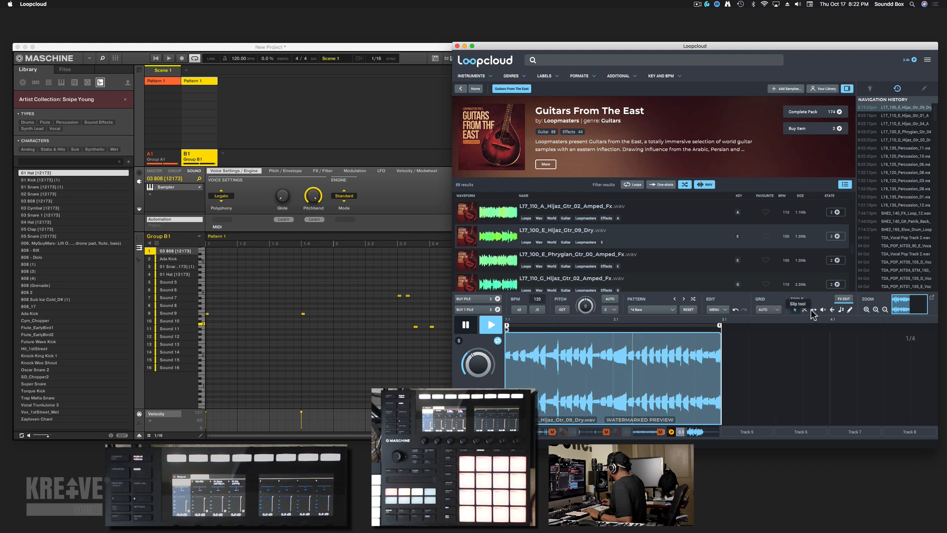
Step: Stop playback and split the reversed guitar clip at beats 1.4, 2.1, 2.2 and 2.3
key("space")
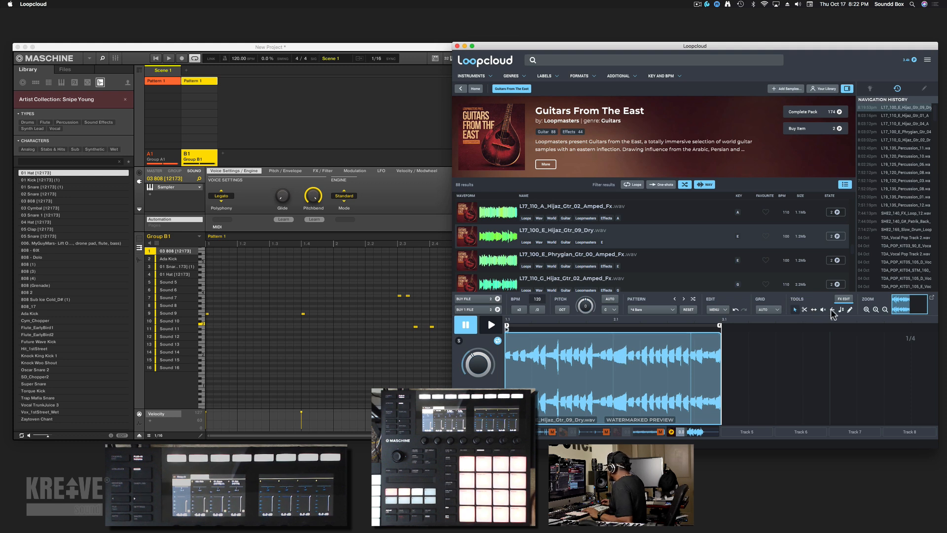
left_click(805, 309)
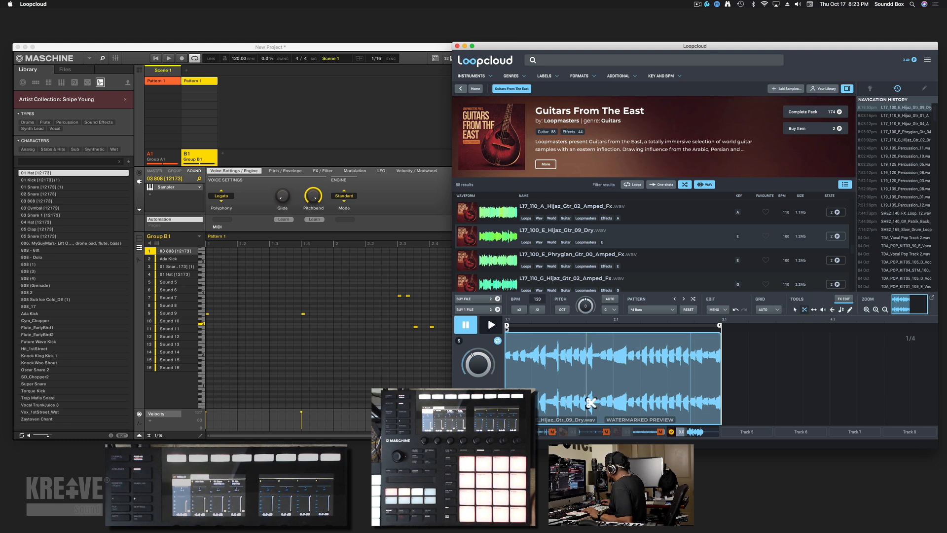
left_click(613, 373)
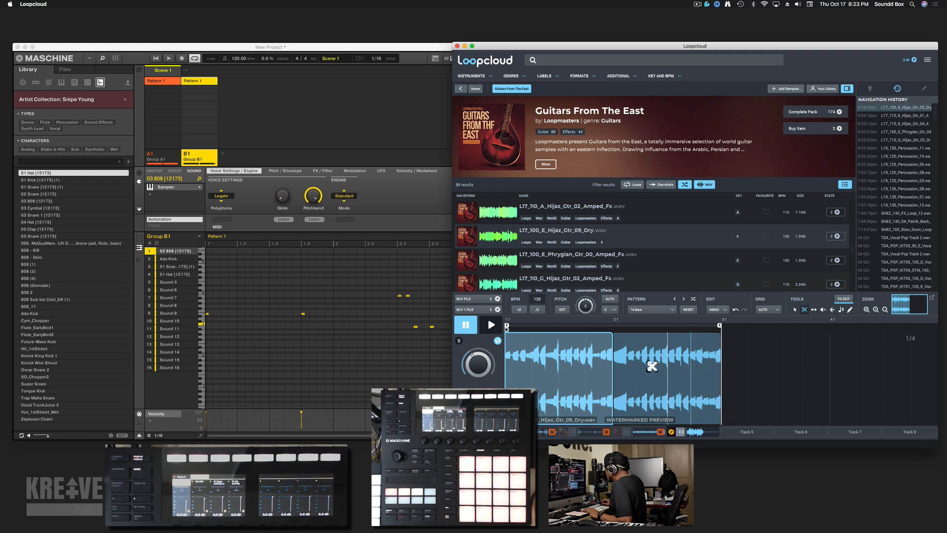
left_click(639, 365)
left_click(663, 364)
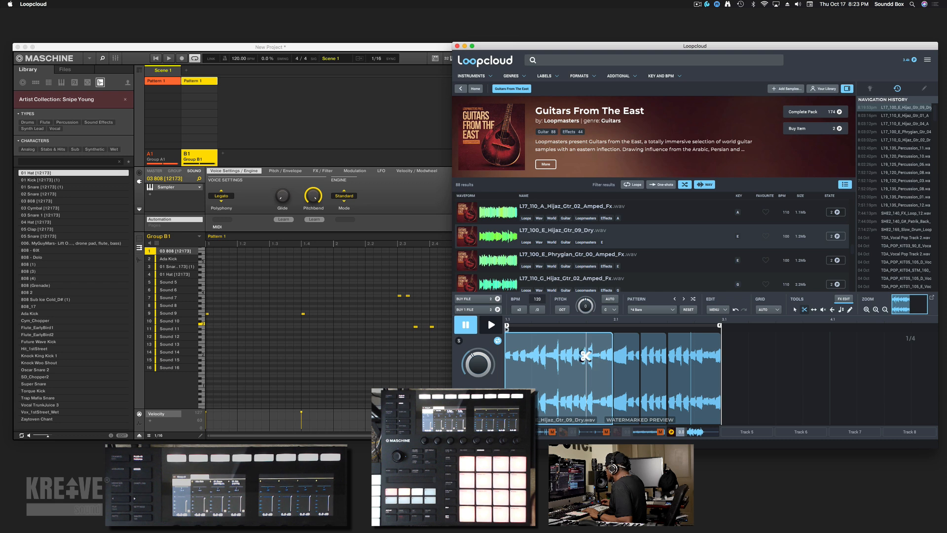
left_click(585, 355)
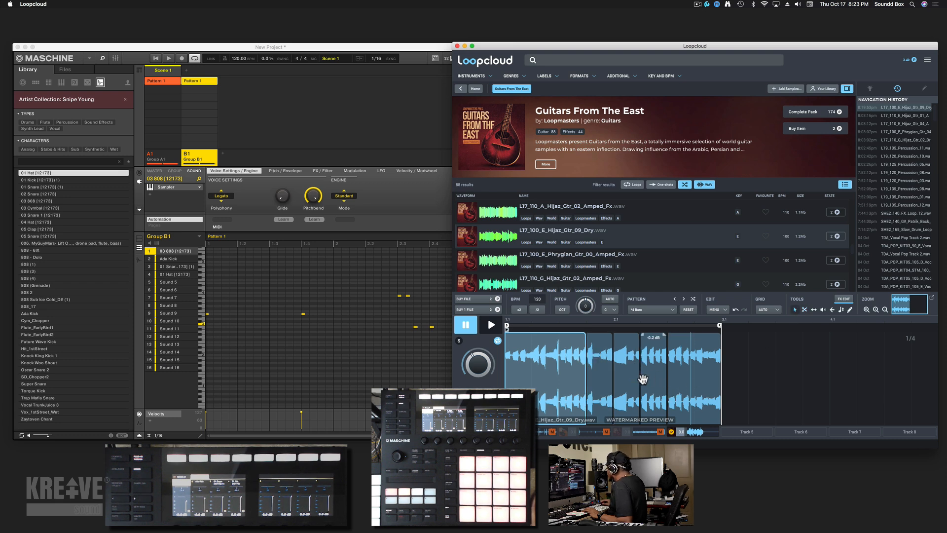
Step: Try moving the 2.2 slice past bar 3 and the 2.1 slice into its place, and undo both moves
left_click_drag(642, 378, 751, 378)
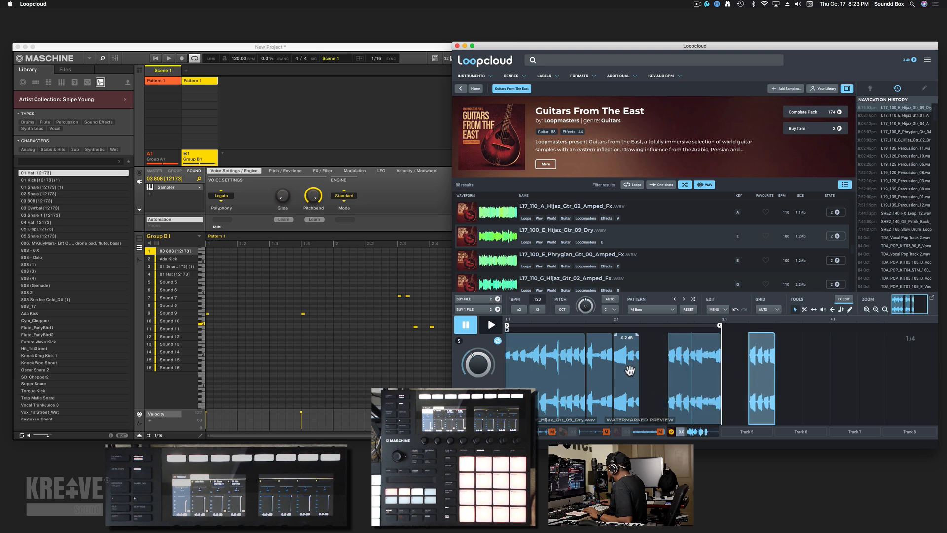
left_click_drag(633, 371, 649, 373)
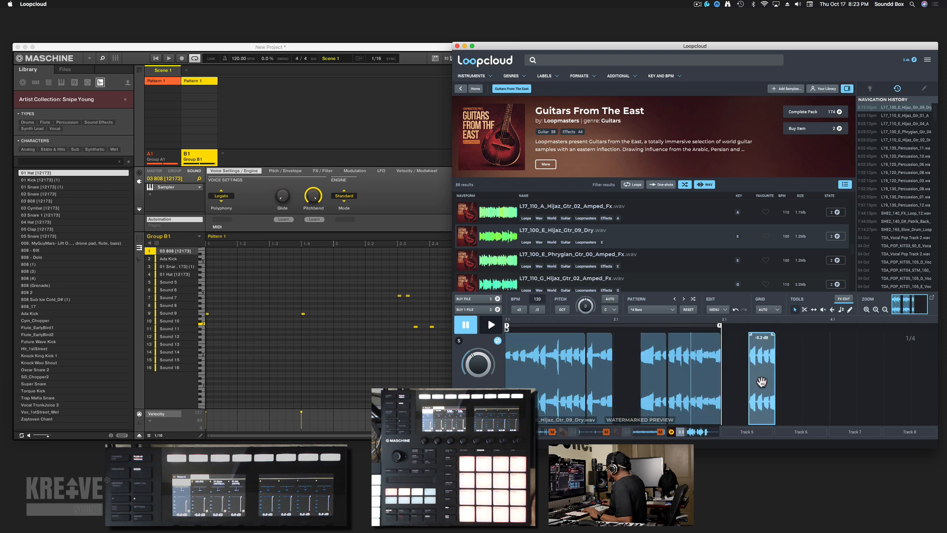
key("super+z")
key("super+z")
Step: Play the sliced guitar loop, trim the end of its first slice back to beat 1.3, and stop playback
key("space")
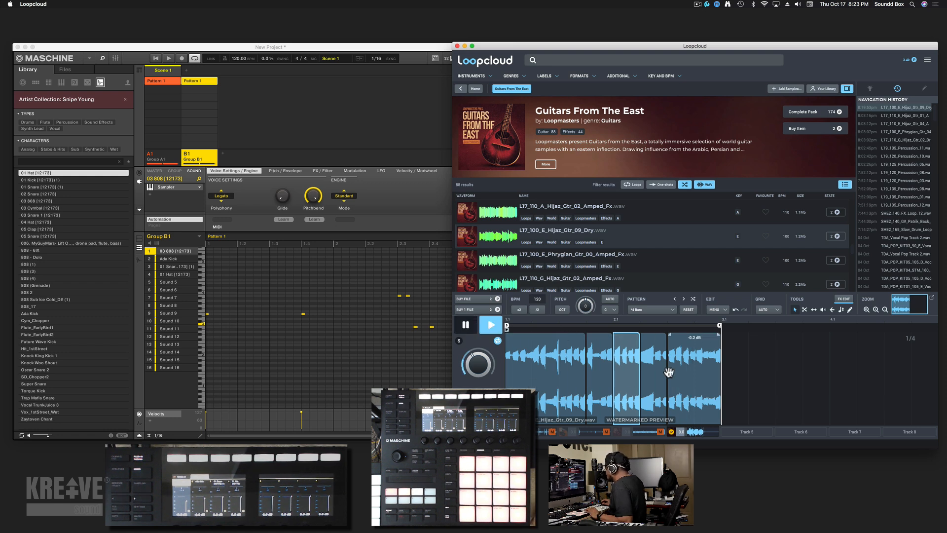
left_click(583, 369)
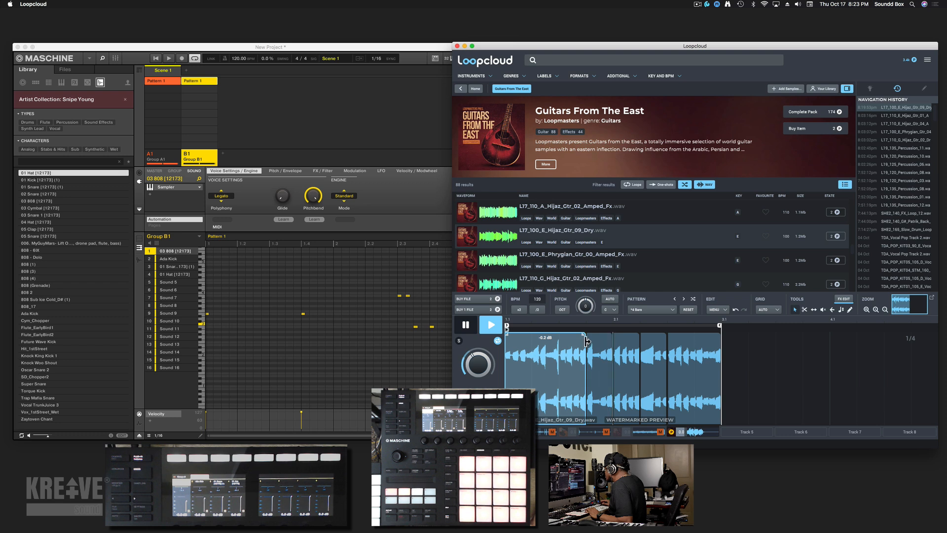
left_click_drag(586, 340, 559, 341)
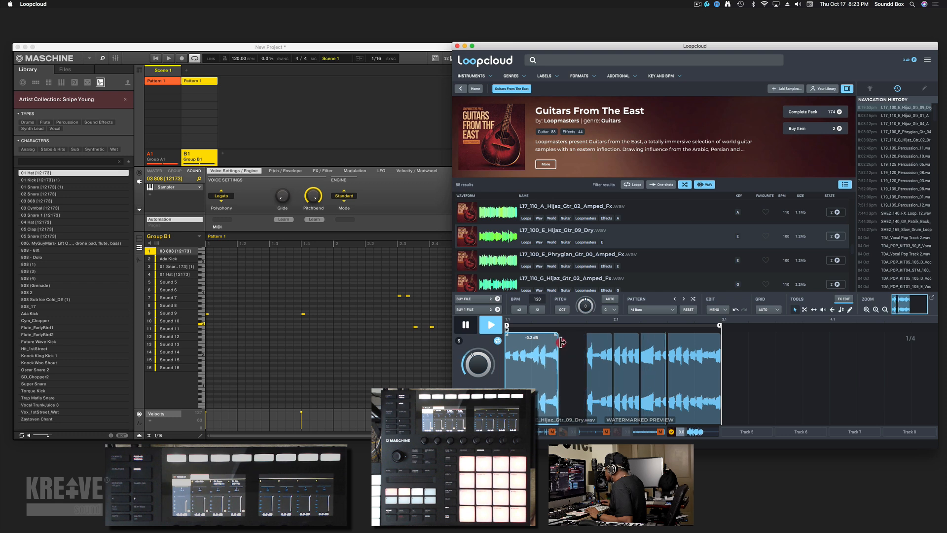
left_click(598, 356)
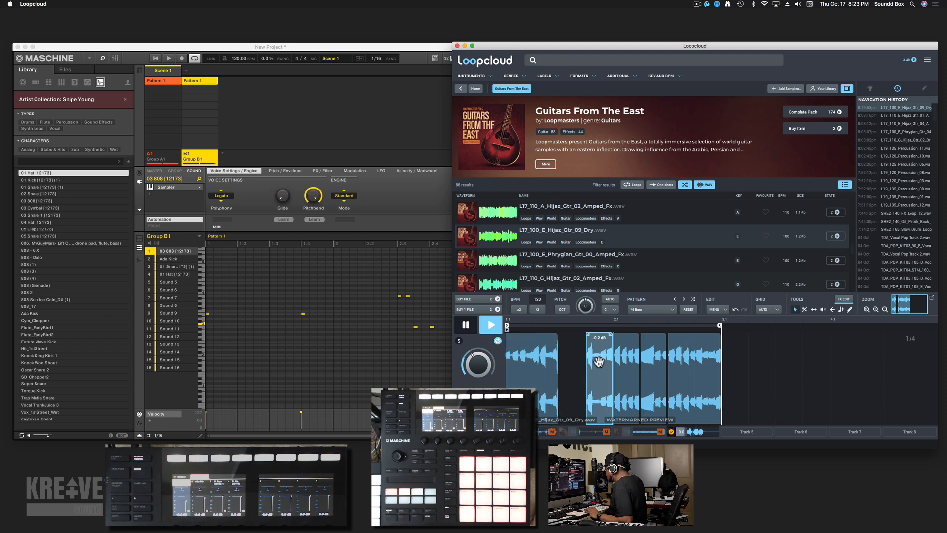
key("space")
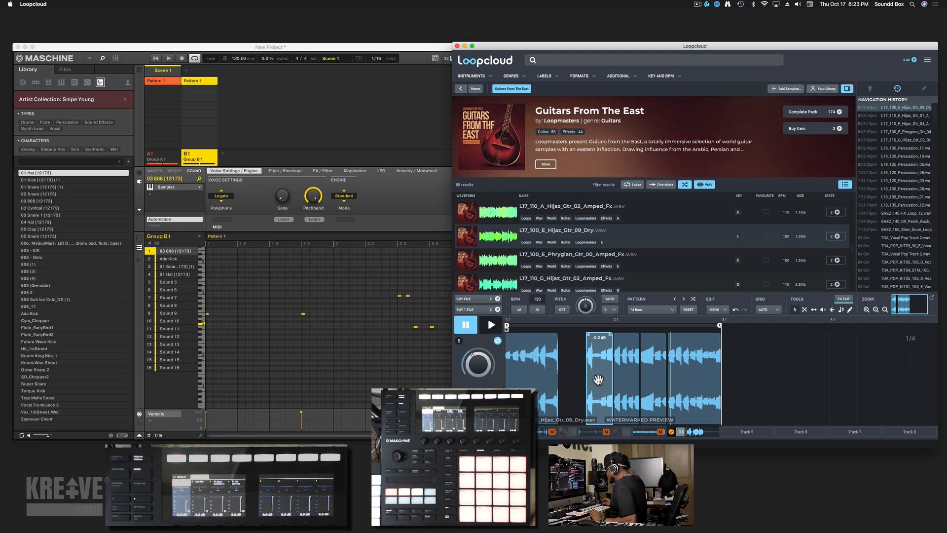
Step: Move the 1.4 guitar slice to beat 1.3, place a copy at beat 1.4, and play the loop
left_click(569, 376)
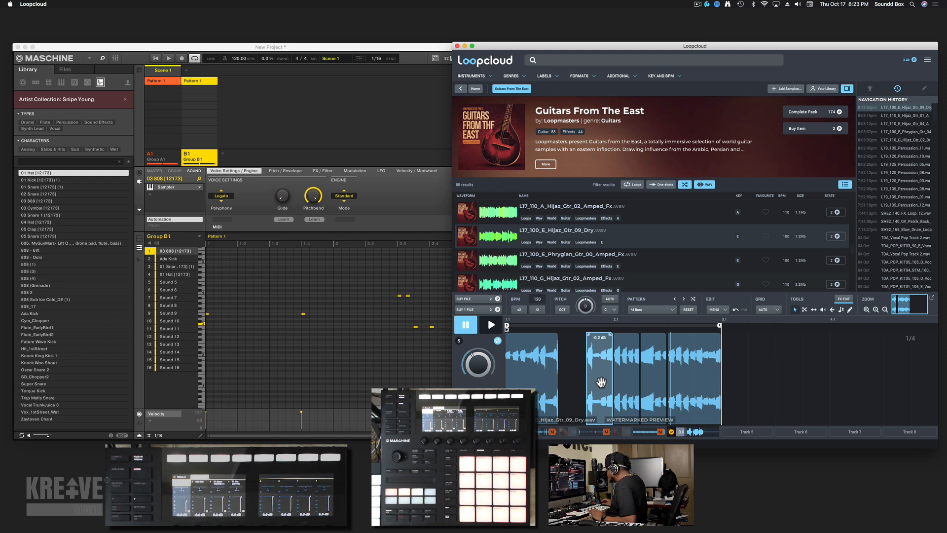
left_click_drag(601, 384, 578, 381)
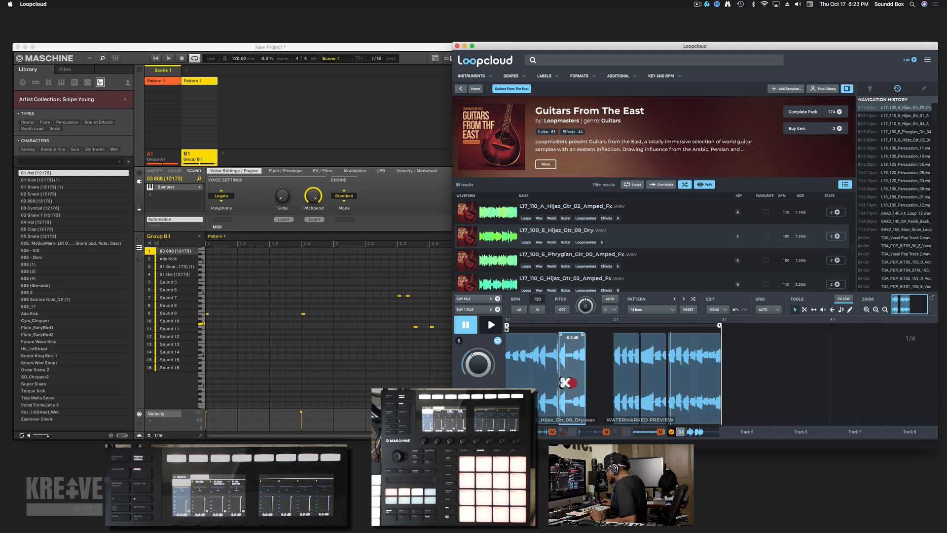
left_click_drag(578, 382, 611, 377)
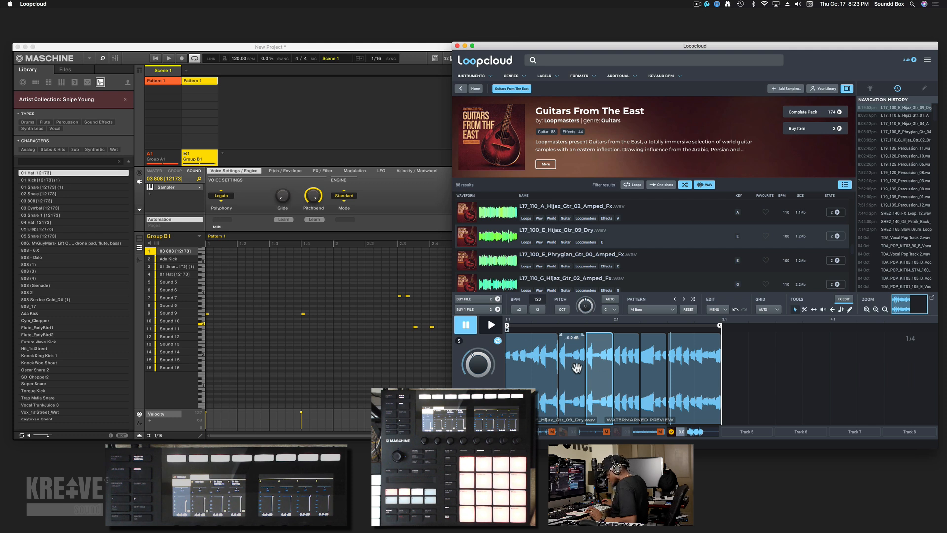
key("space")
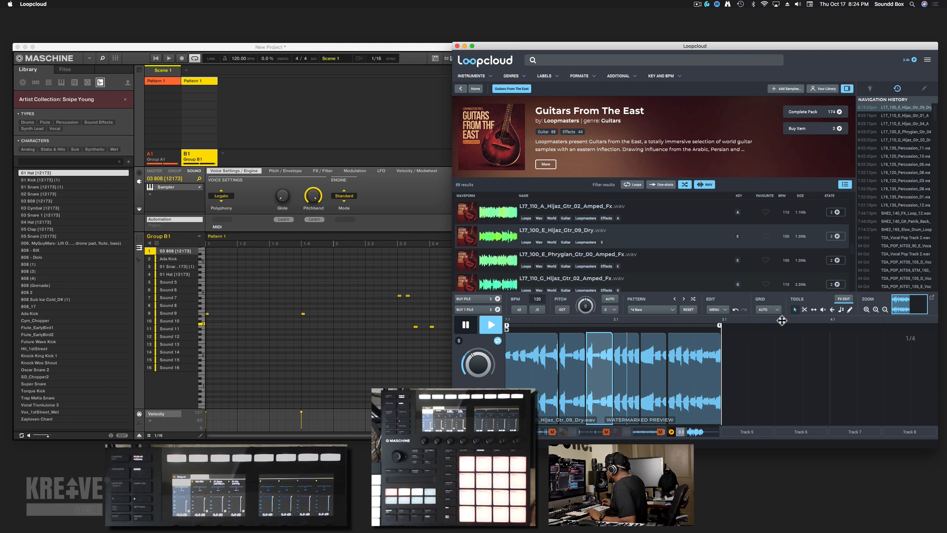
Step: Open the guitar loop's effects editor and add a Panner with the moving preset "2 bar loop full"
left_click(845, 299)
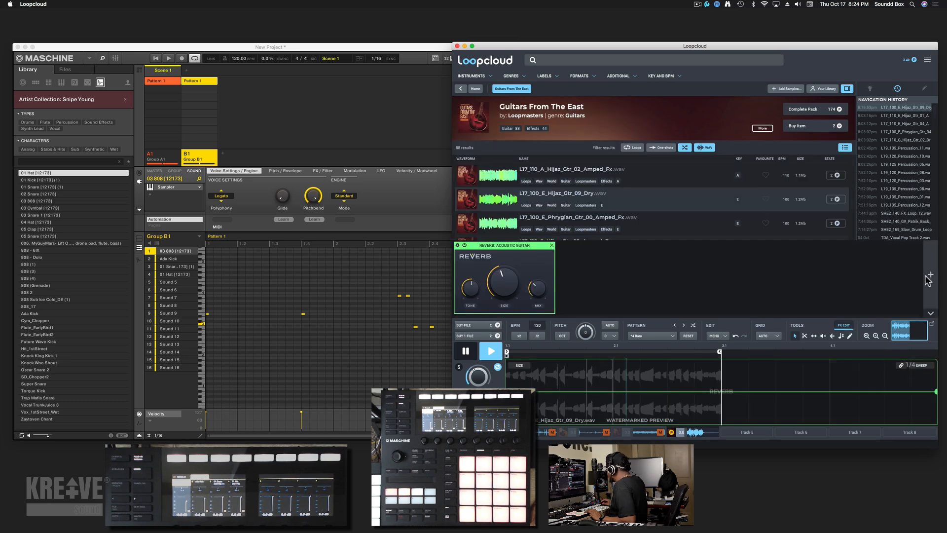
left_click(930, 275)
mouse_move(890, 235)
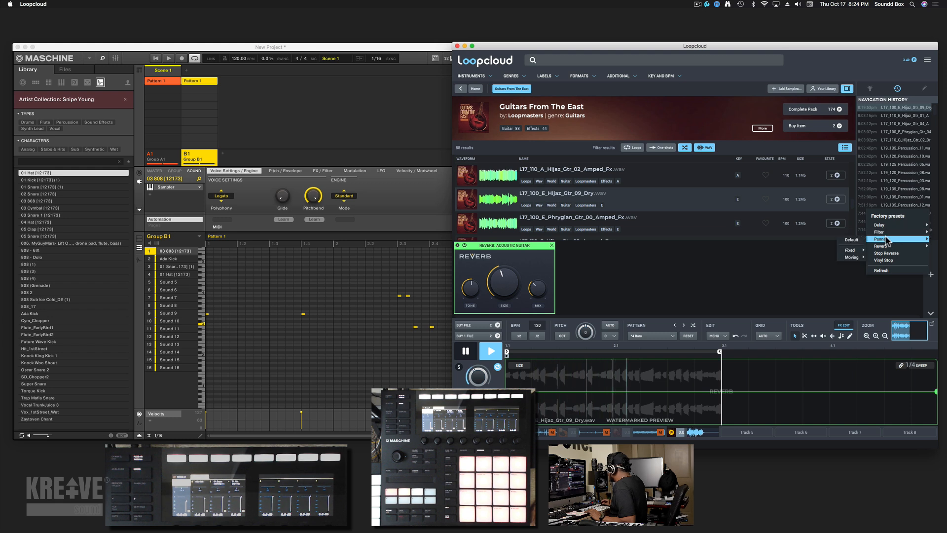
mouse_move(860, 251)
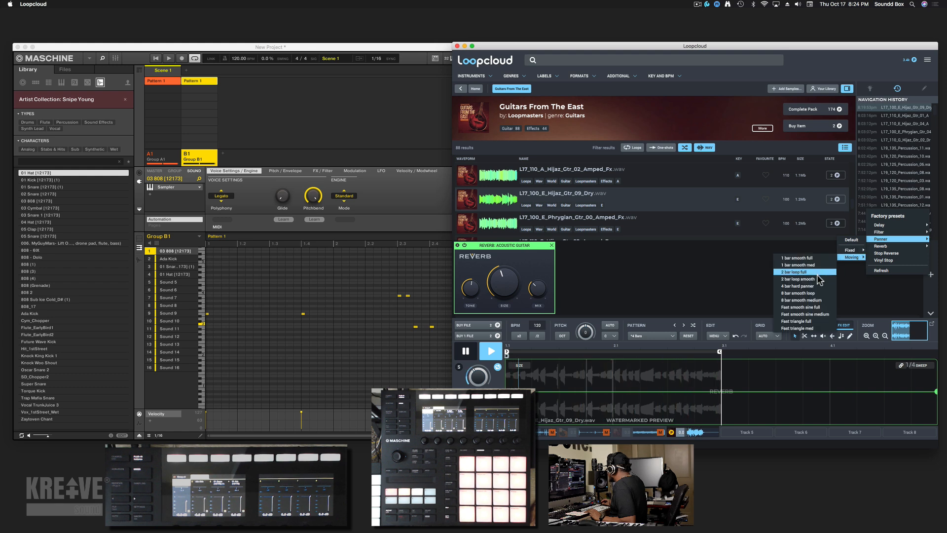
left_click(816, 273)
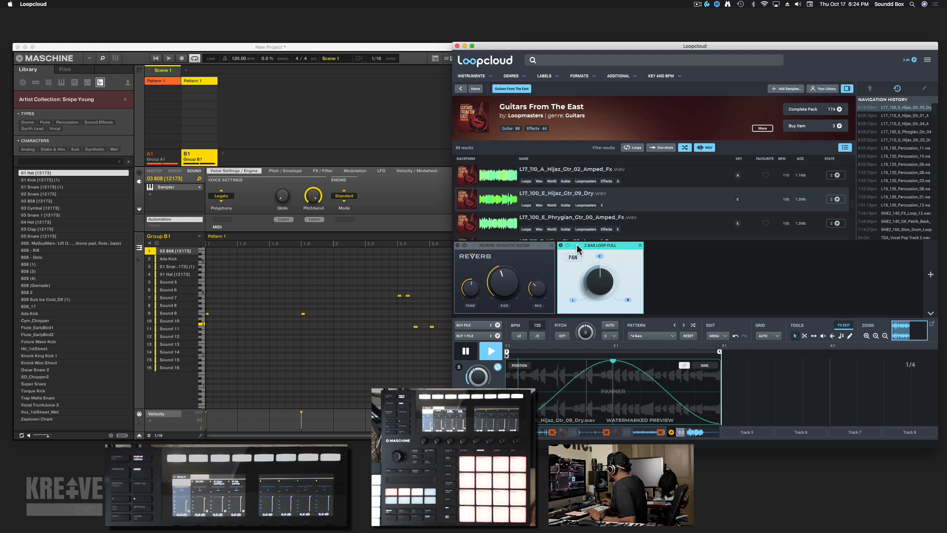
Step: Try adding the Stop Reverse and Vinyl Stop effects to the guitar loop, and remove both
left_click(931, 274)
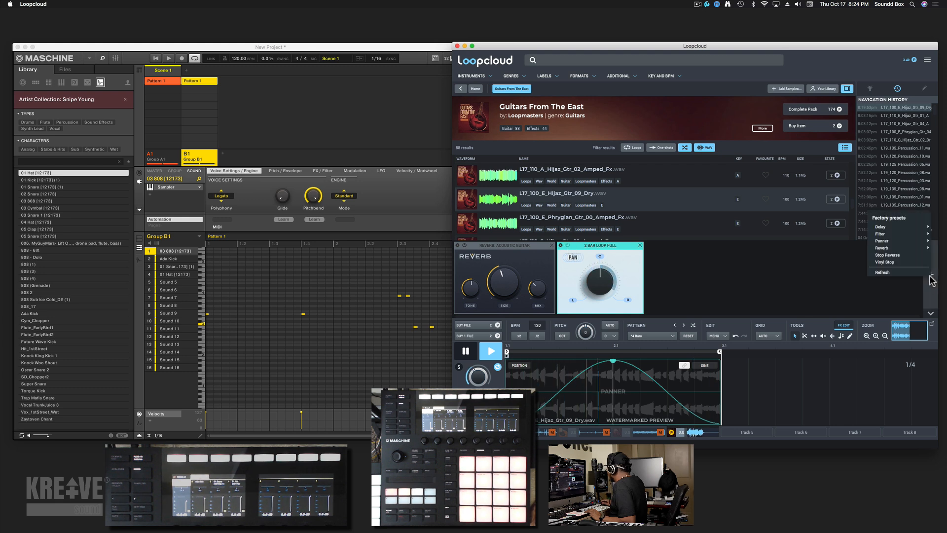
left_click(898, 255)
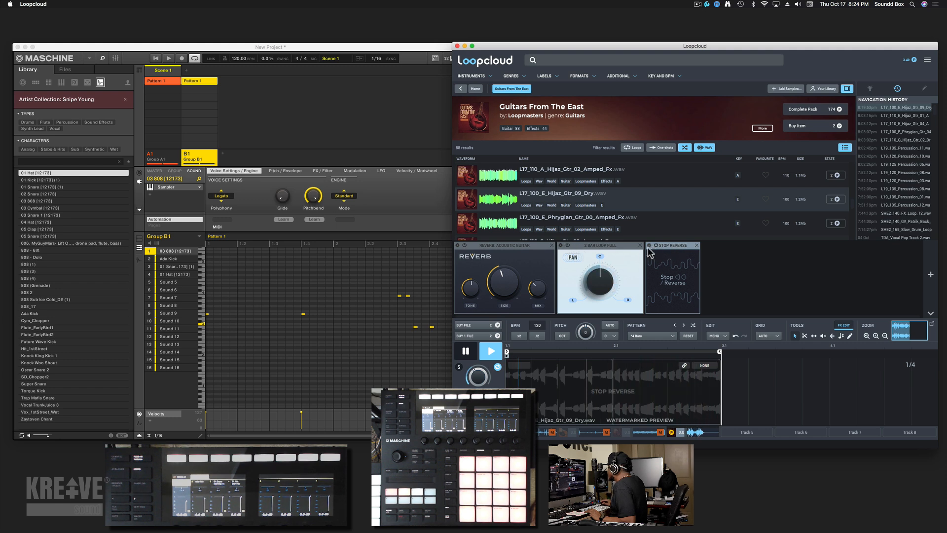
left_click(679, 279)
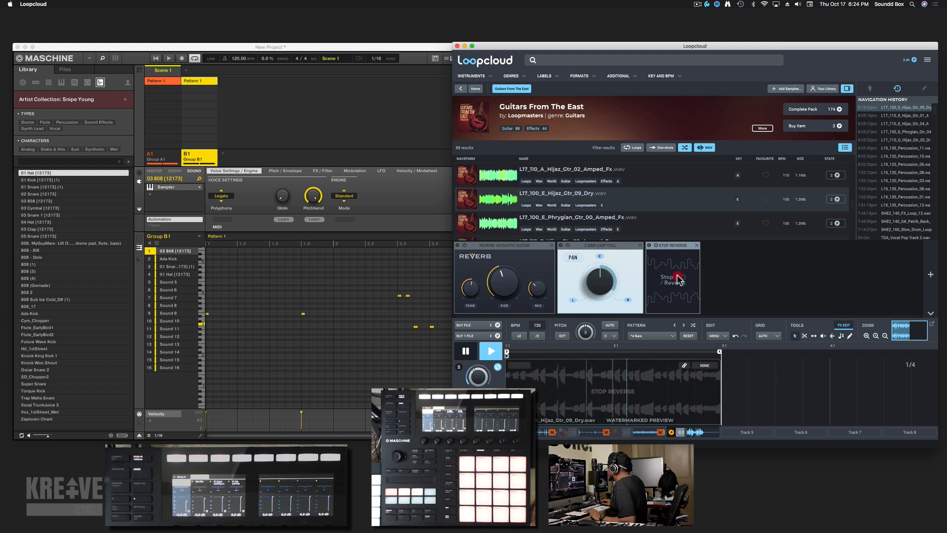
left_click(655, 246)
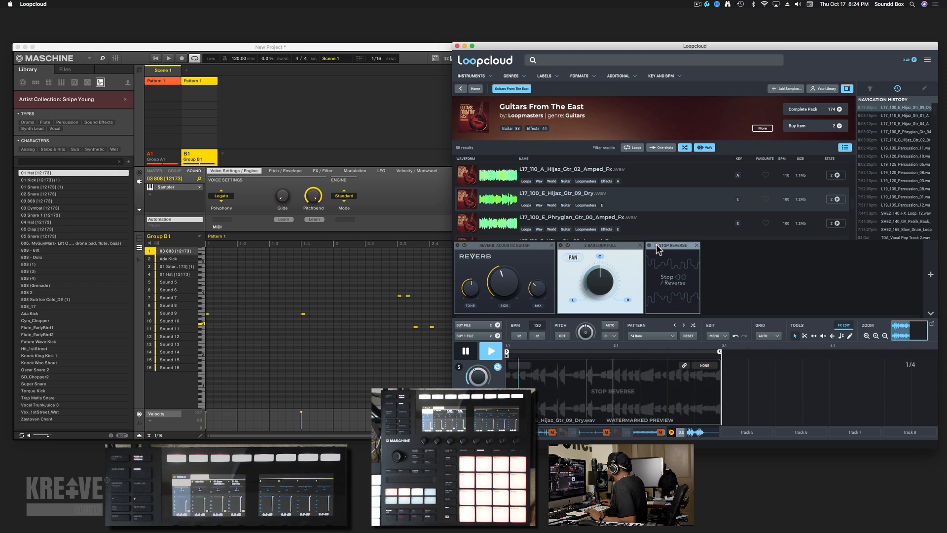
left_click(930, 275)
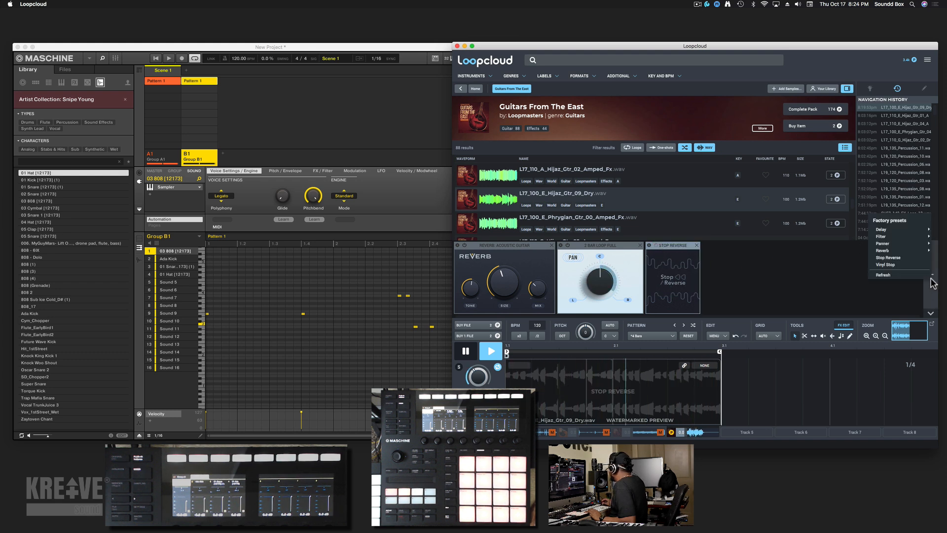
left_click(900, 268)
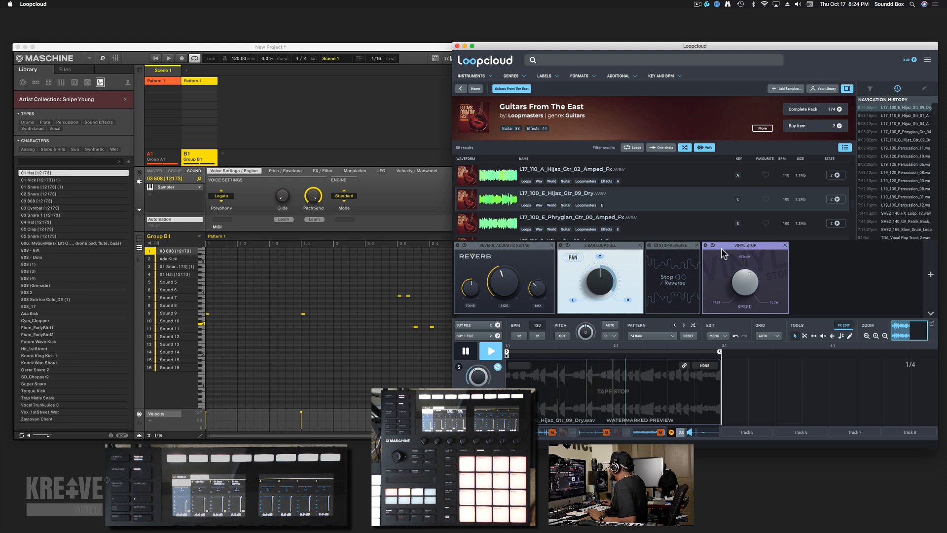
left_click(786, 246)
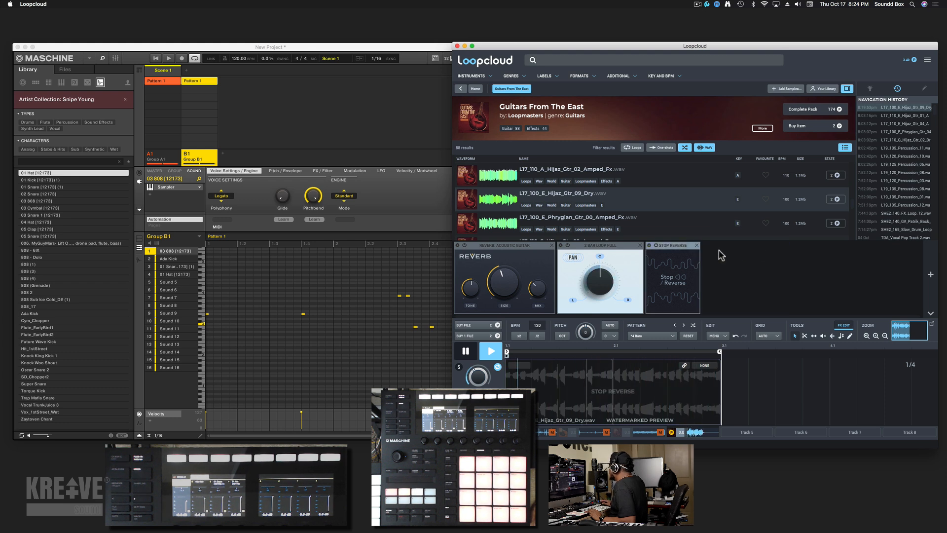
left_click(697, 245)
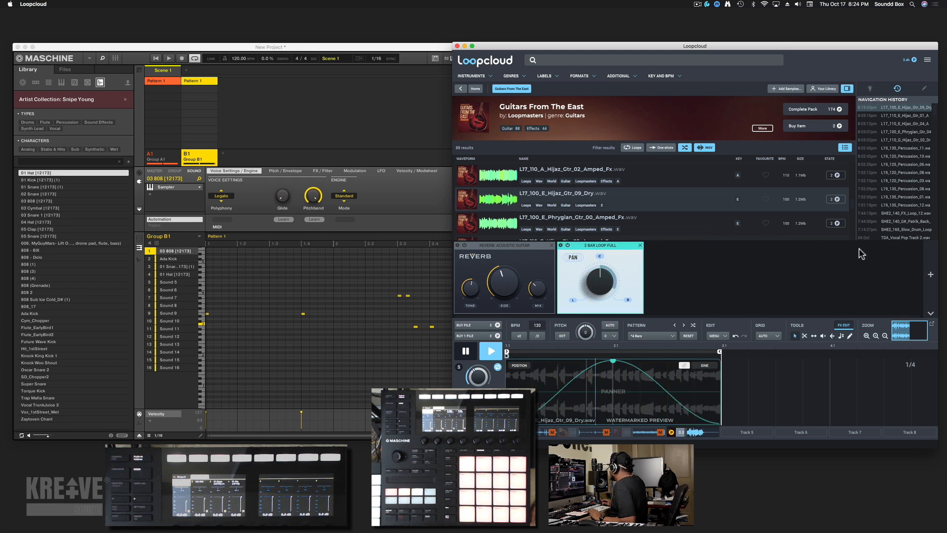
Step: Add a Delay effect with the "Molten cassette tape" preset to the guitar loop and audition the result
left_click(931, 274)
mouse_move(893, 245)
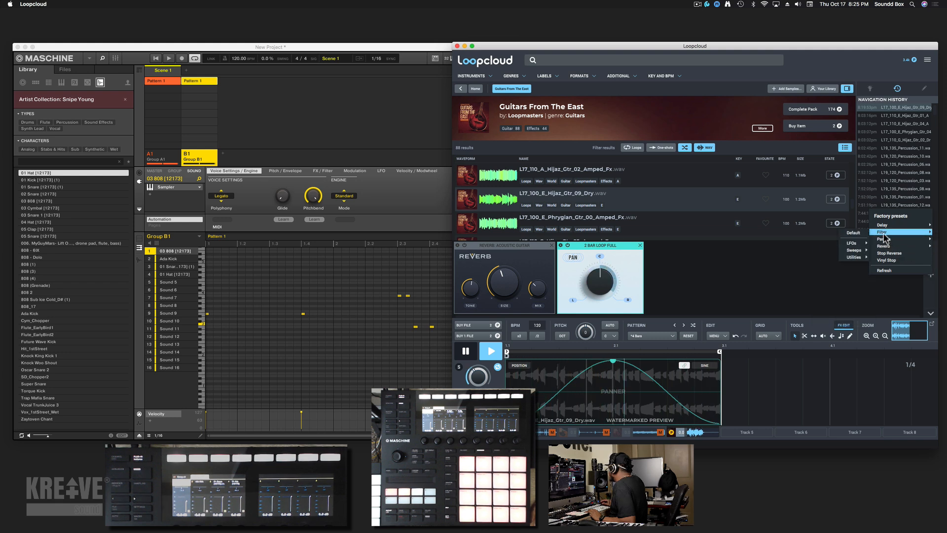
mouse_move(862, 247)
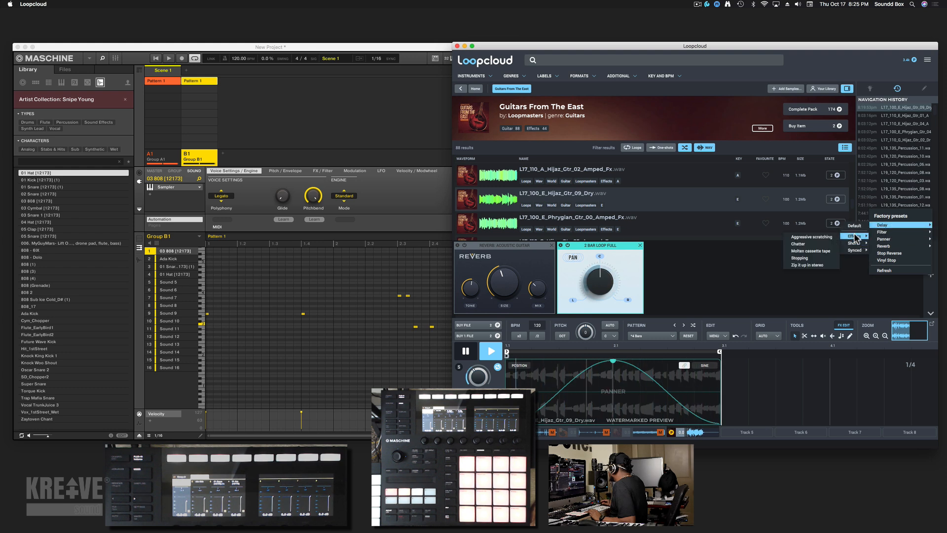
left_click(821, 253)
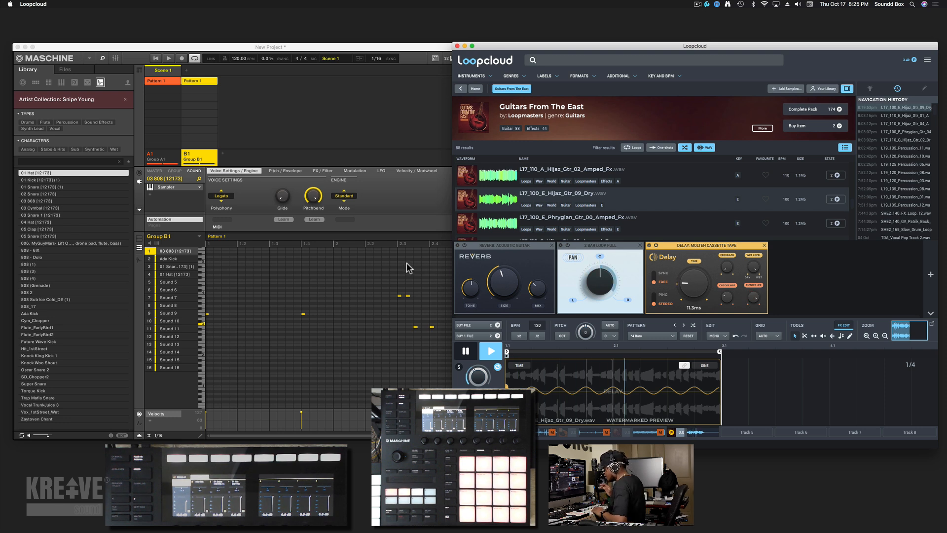
key("space")
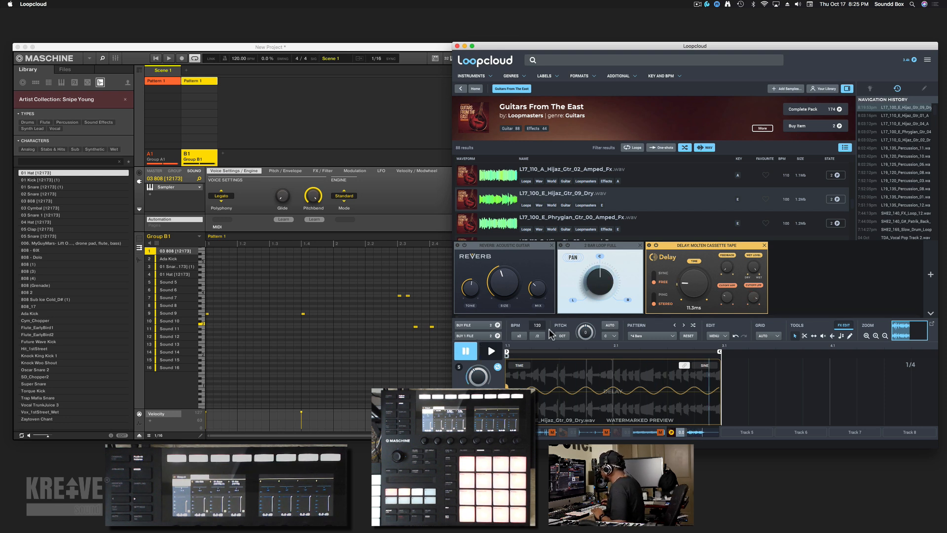
left_click(535, 337)
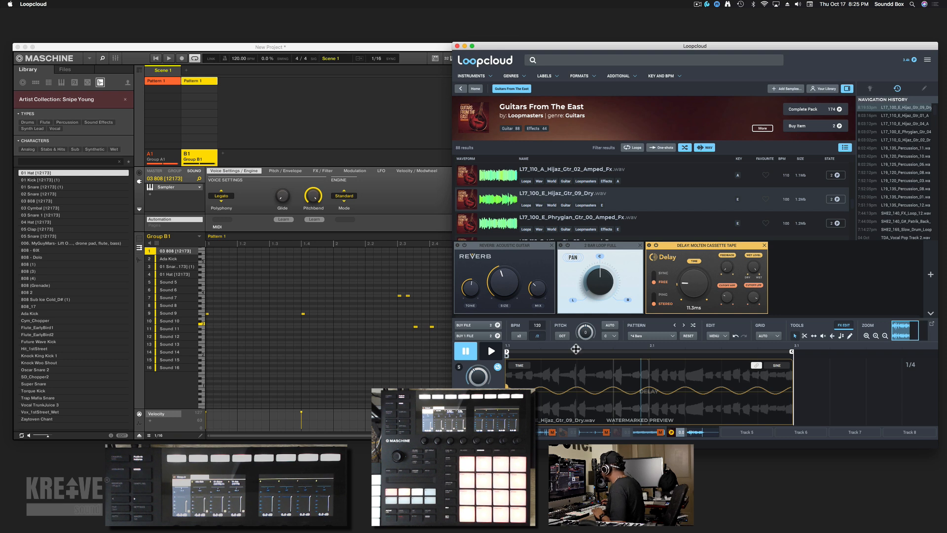
key("space")
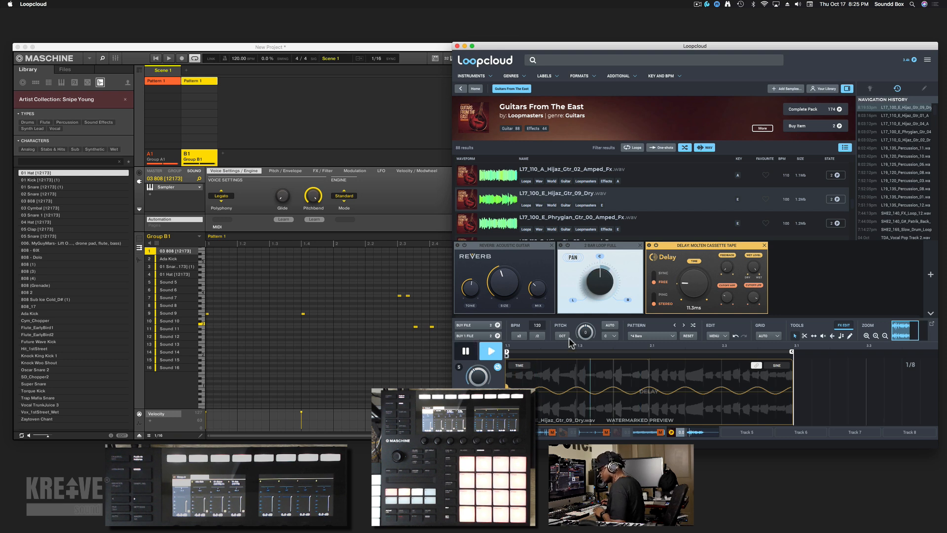
key("space")
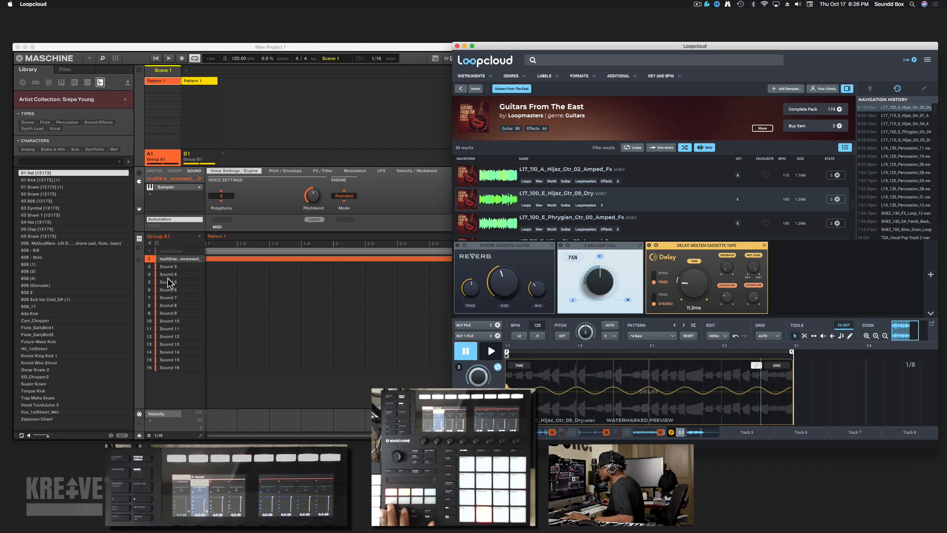
Step: Switch to Maschine, unmute the LoopCloud sound in Group A1, and return to the track volume in Loopcloud
left_click_drag(161, 246, 160, 249)
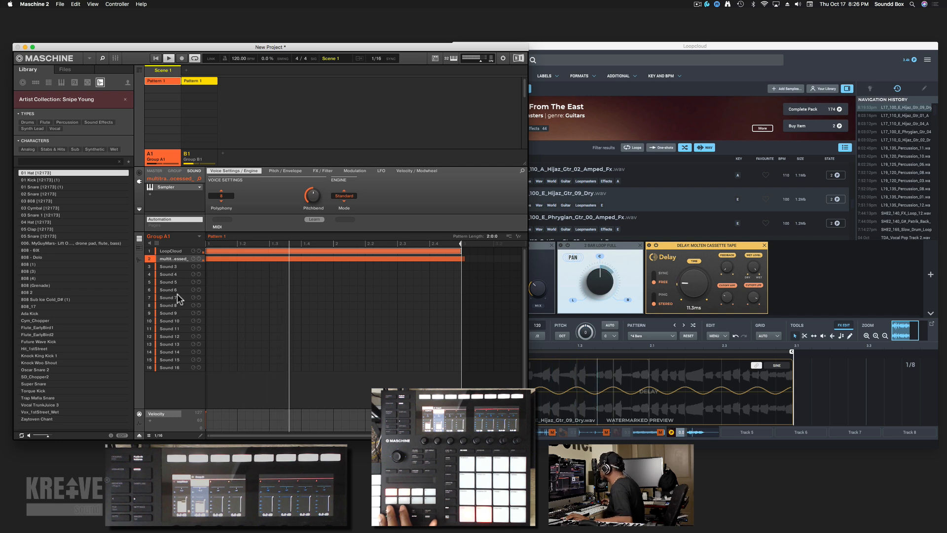
left_click(802, 385)
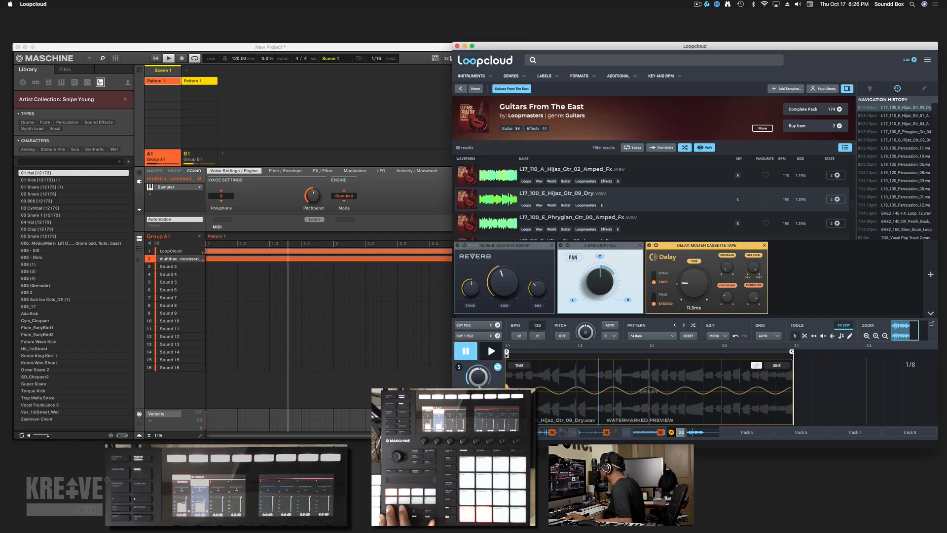
left_click(478, 379)
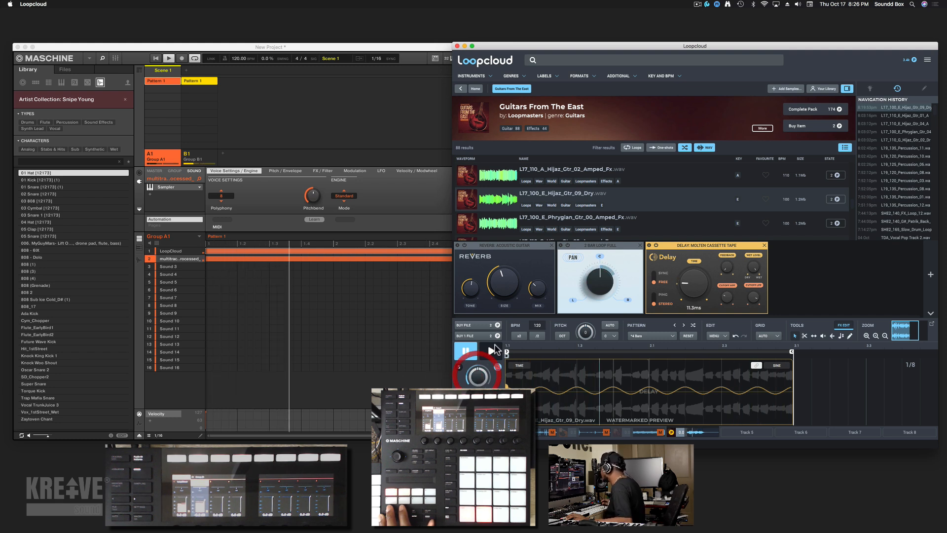
Step: Lower the guitar reverb's tone, raise its size, and select the "2 bar loop full" panner
left_click(568, 245)
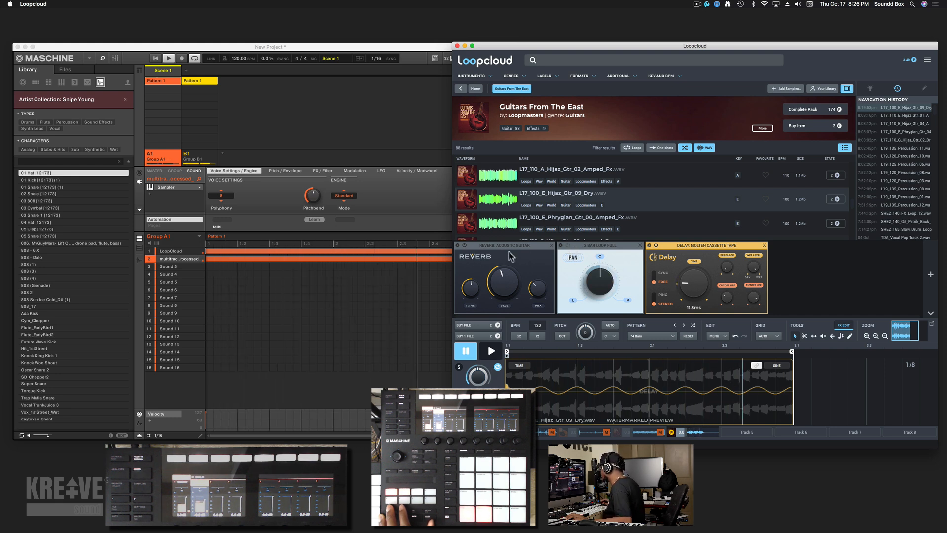
left_click(473, 263)
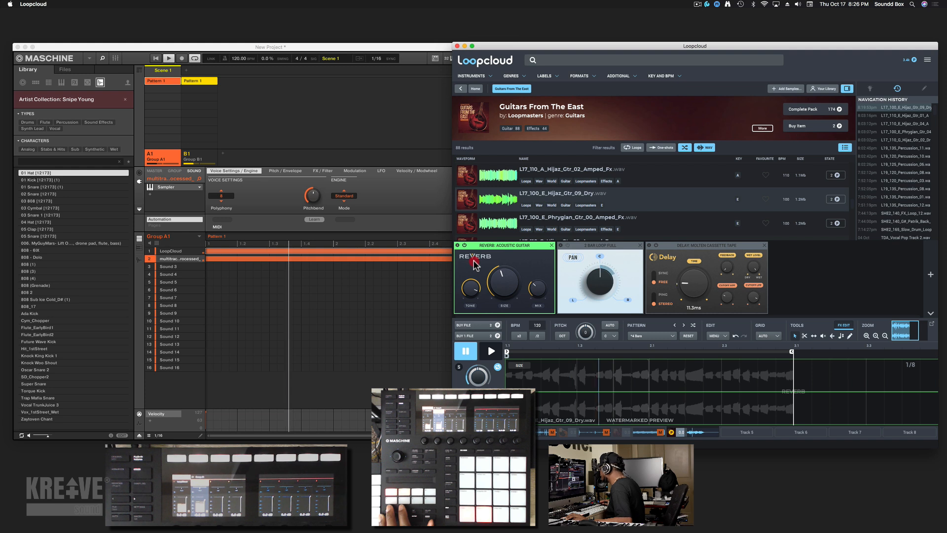
left_click(477, 303)
left_click(593, 286)
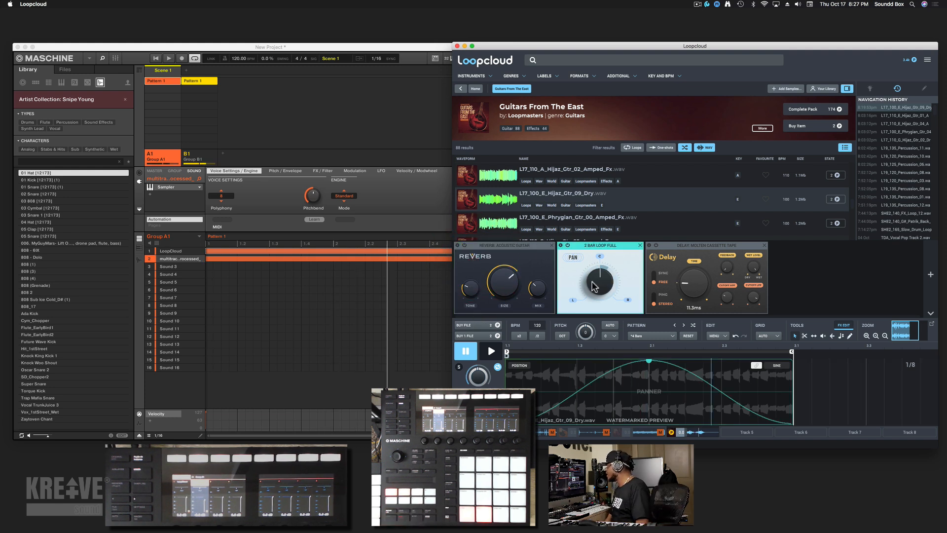